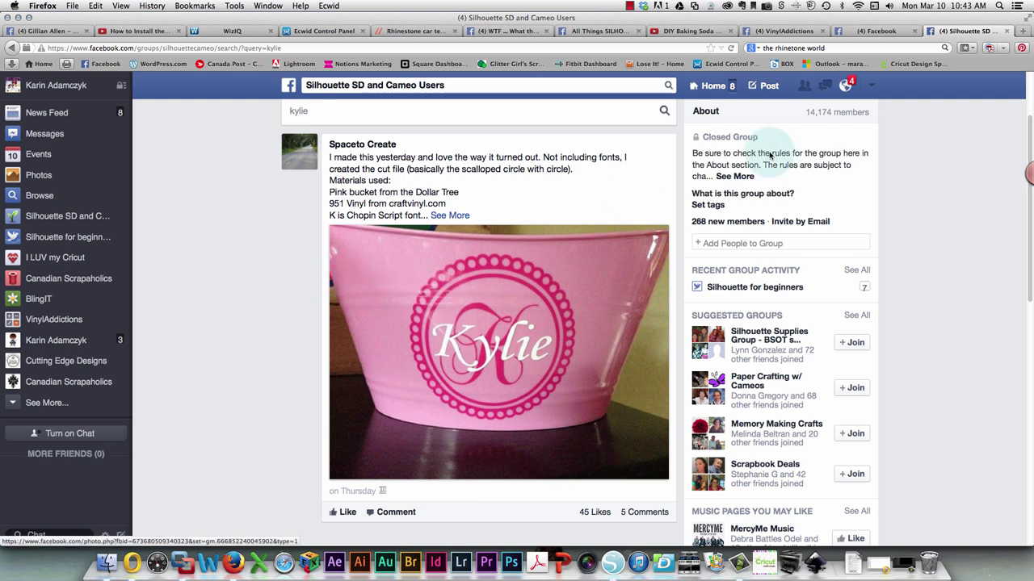
Leave the Kylie bucket post in Firefox and bring up Silhouette Studio's blank Untitled mat.
left_click(611, 563)
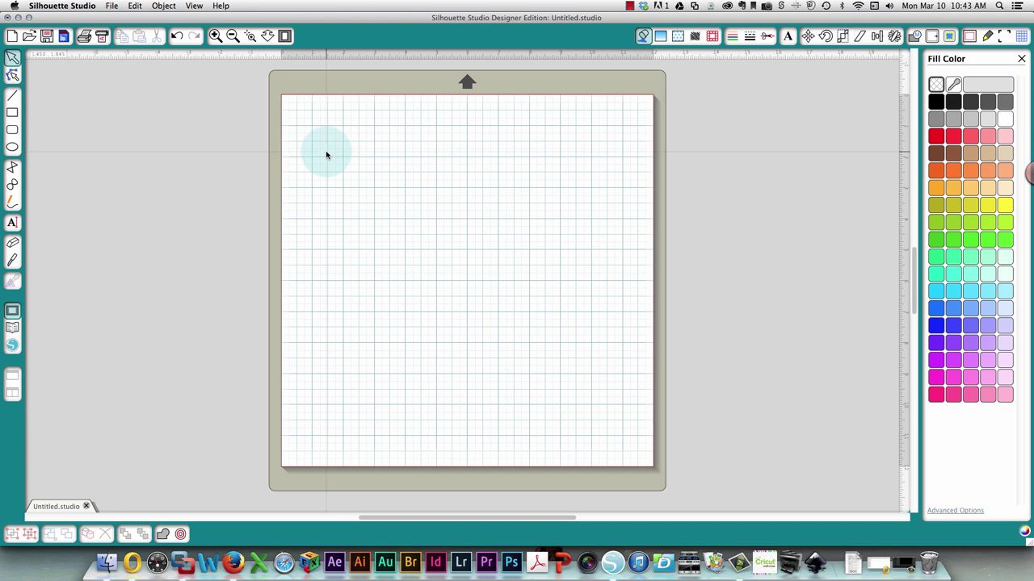
Try blue and grey grid colours, then set the grid lines to a custom darker teal.
left_click(1021, 37)
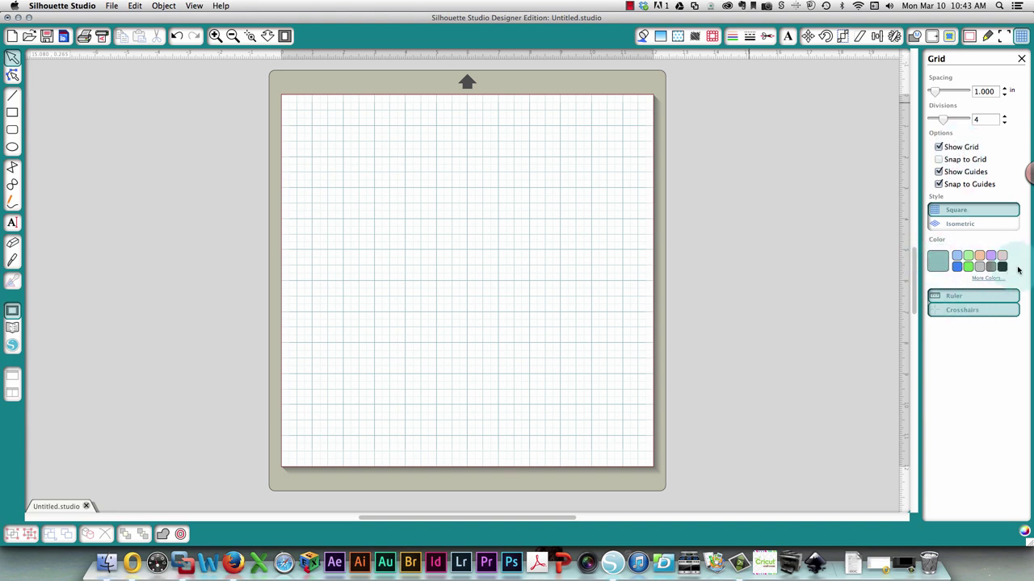
left_click(957, 266)
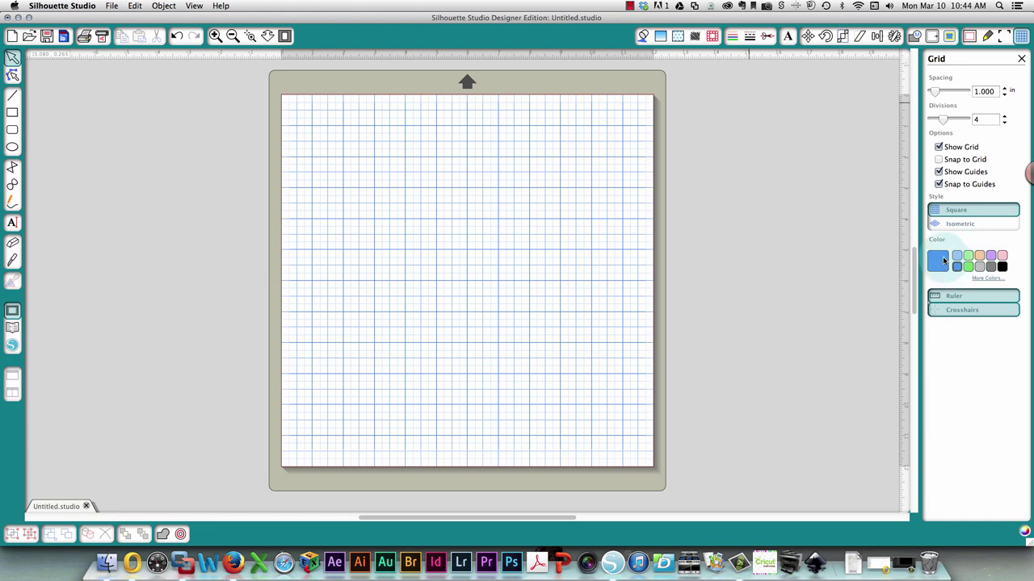
left_click(980, 268)
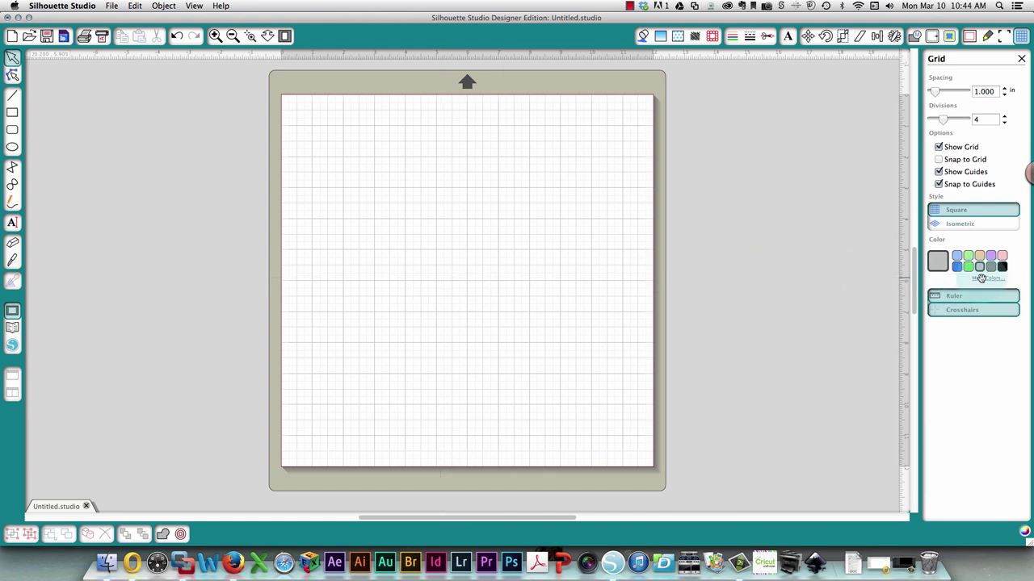
left_click(987, 279)
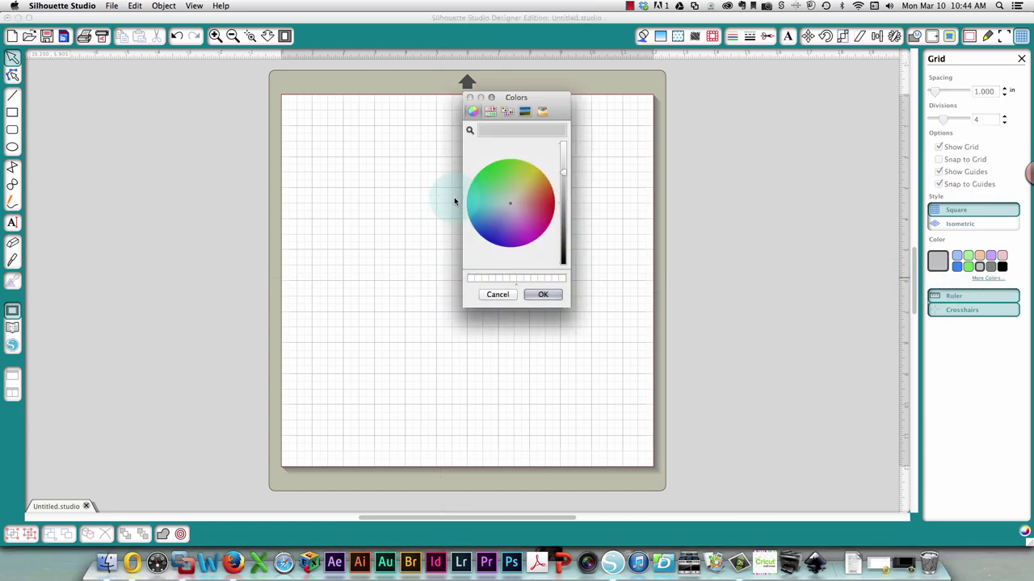
left_click(491, 205)
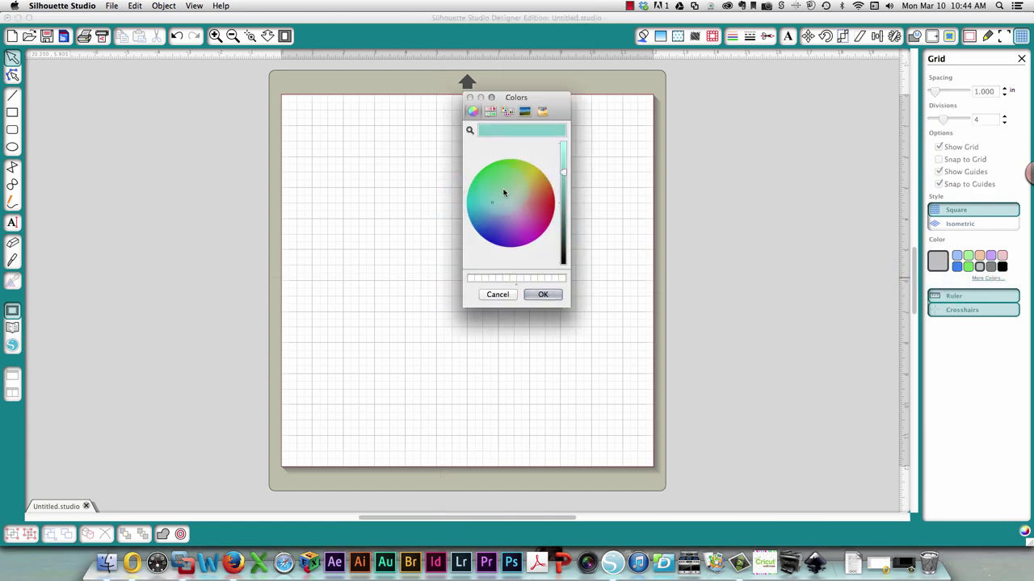
left_click(568, 164)
left_click_drag(568, 164, 564, 164)
left_click(540, 294)
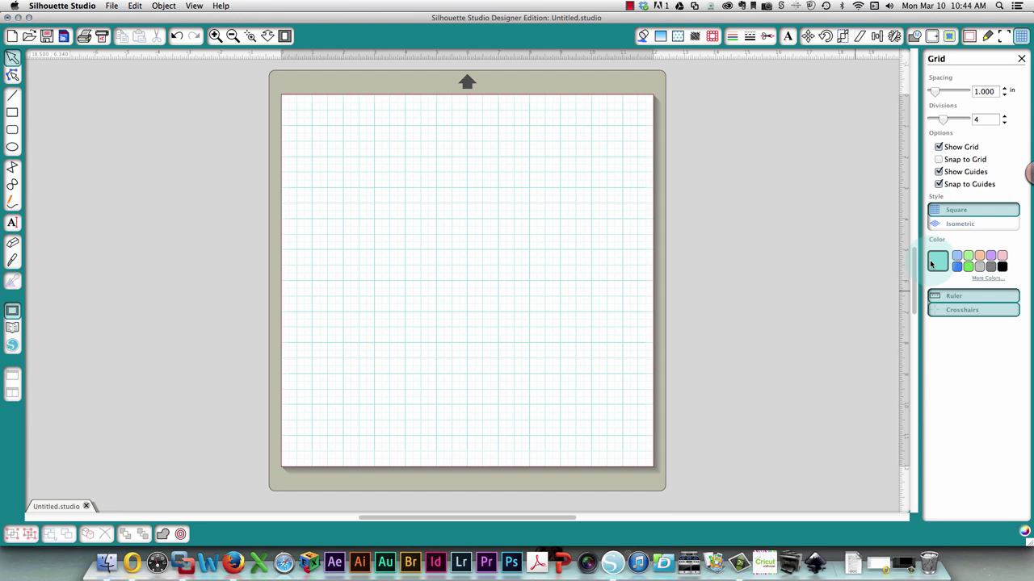
left_click(985, 278)
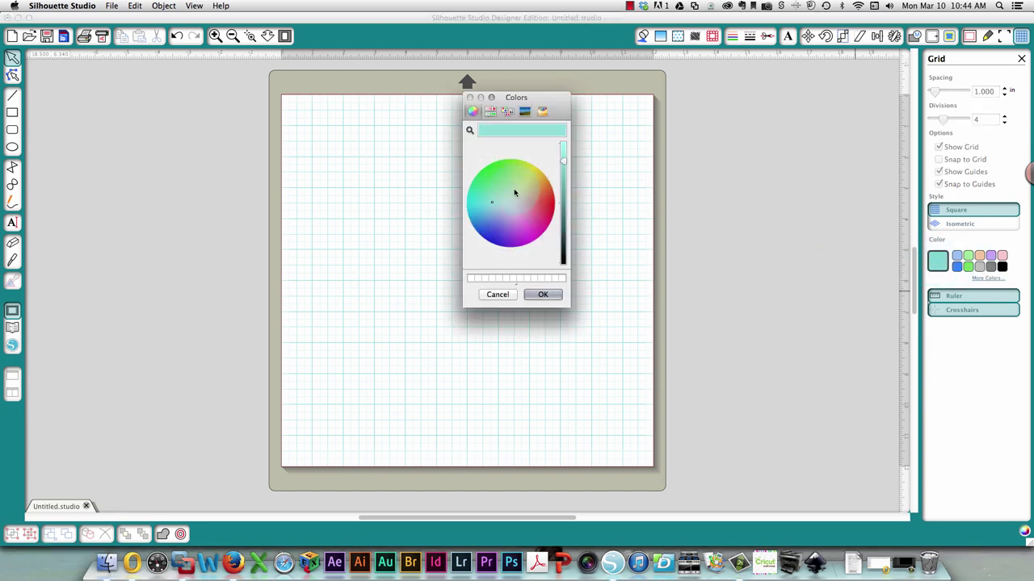
left_click(563, 175)
left_click(543, 294)
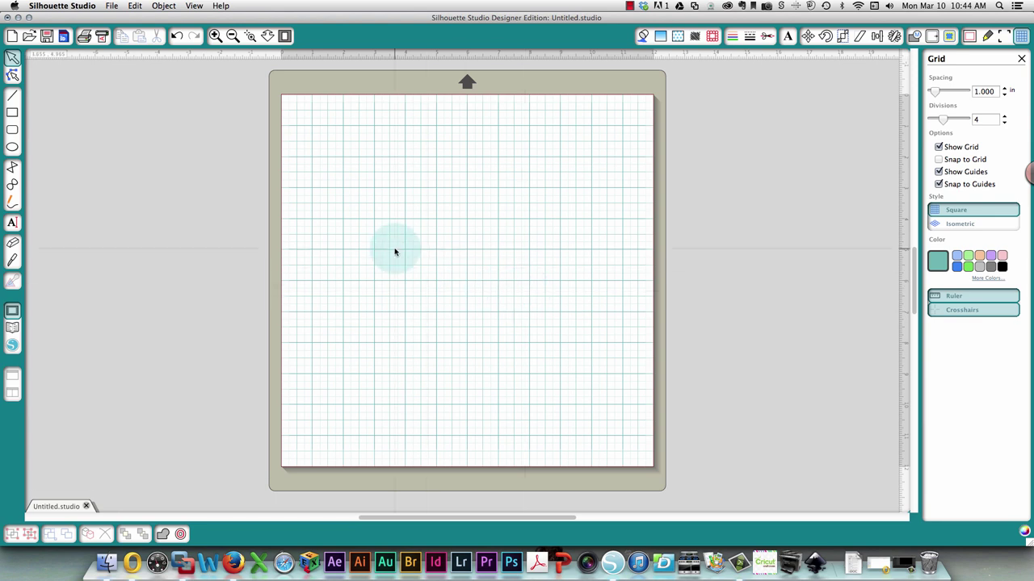
Draw a large circle with the Ellipse tool and centre it on the page.
left_click(12, 147)
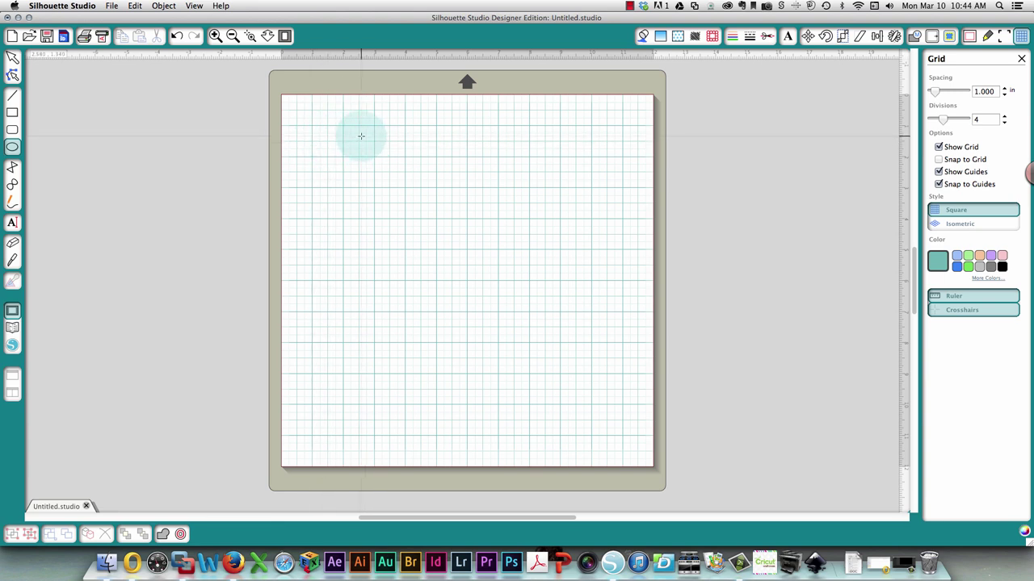
mouse_move(361, 136)
left_mouse_down()
mouse_move(445, 233)
mouse_move(536, 377)
mouse_move(571, 463)
left_mouse_up()
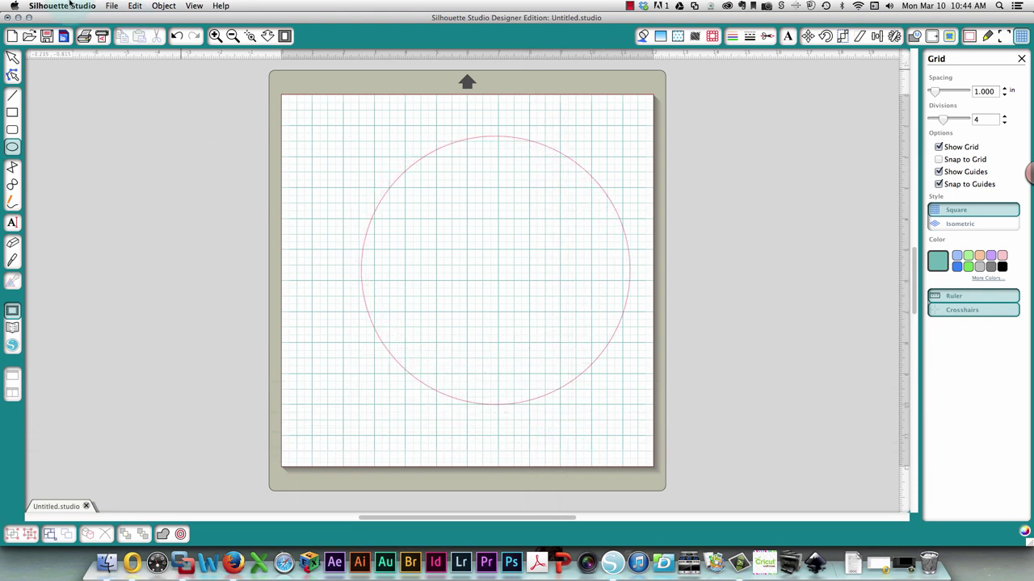
left_click(12, 56)
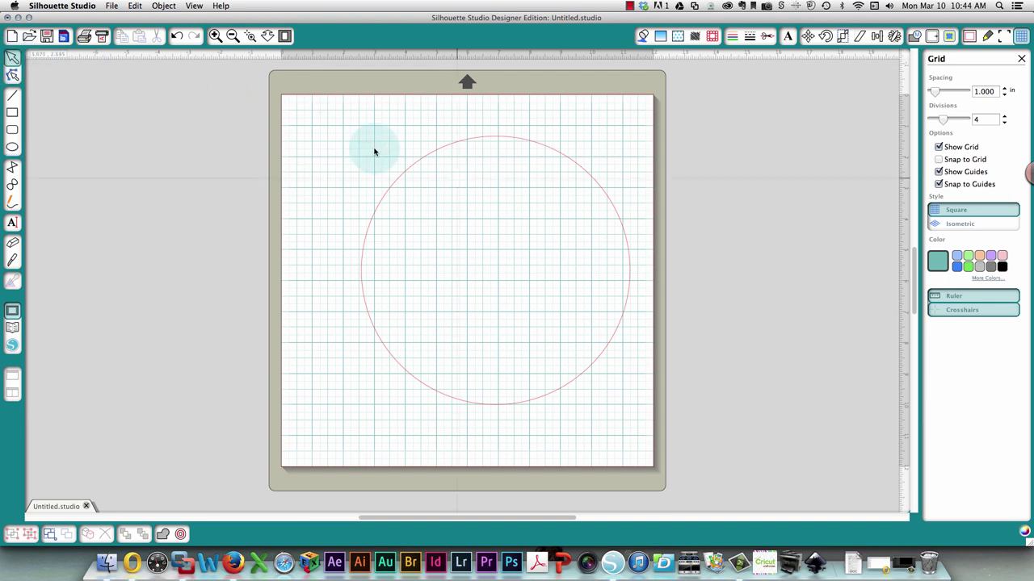
left_click(473, 139)
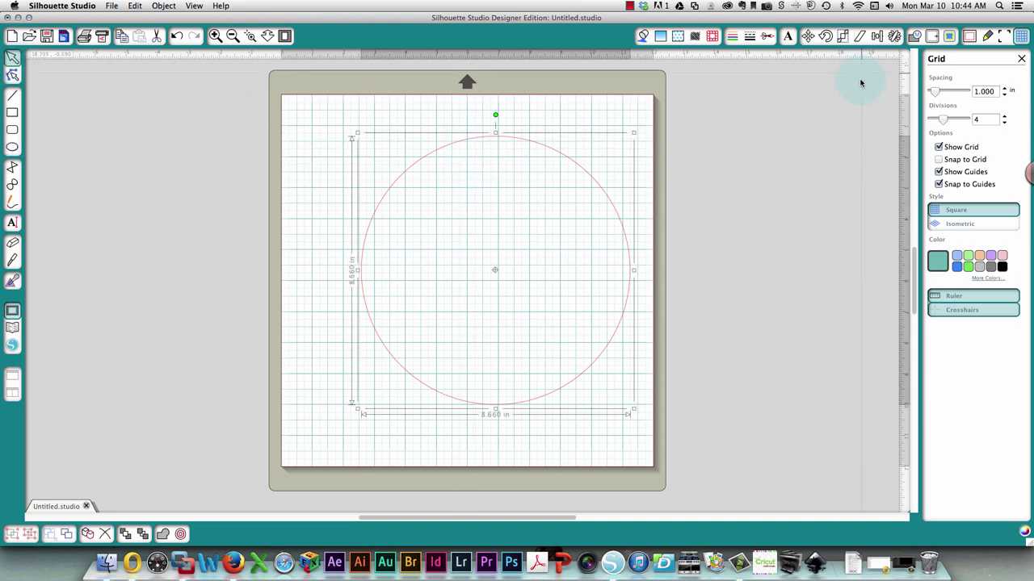
left_click(877, 36)
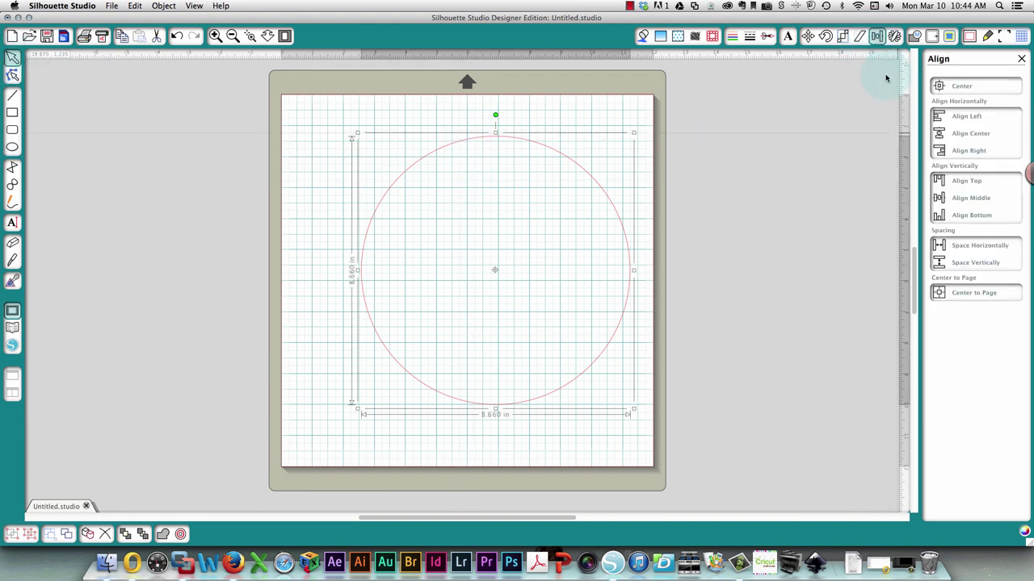
left_click(965, 296)
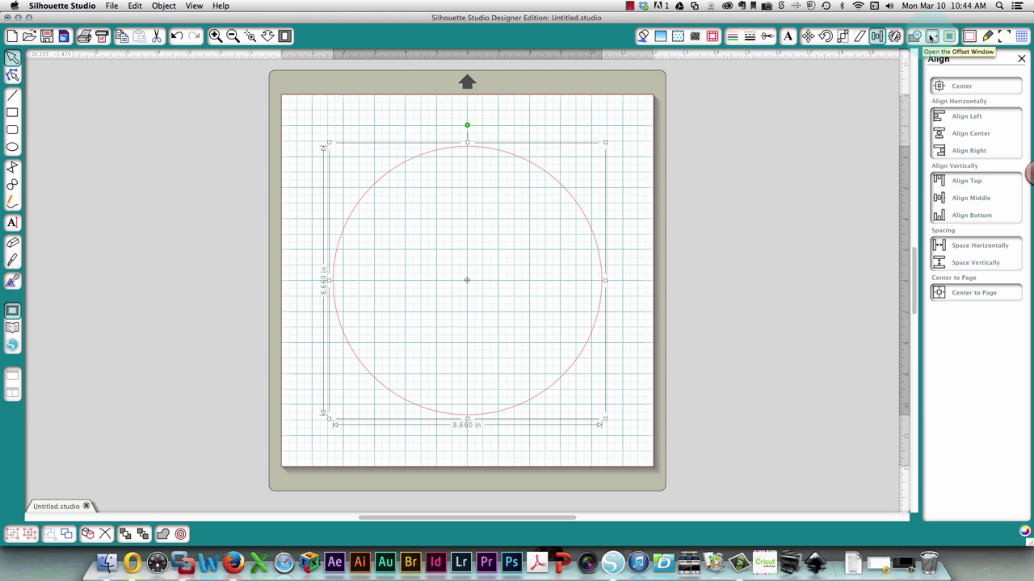
Offset the circle by 0.120 in and combine both outlines into one compound path.
left_click(931, 37)
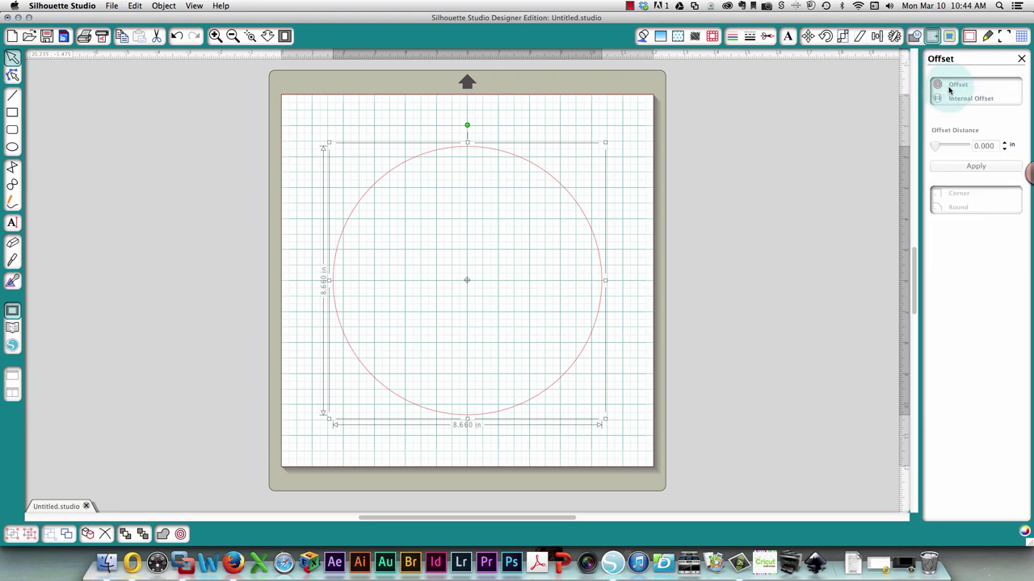
left_click(949, 89)
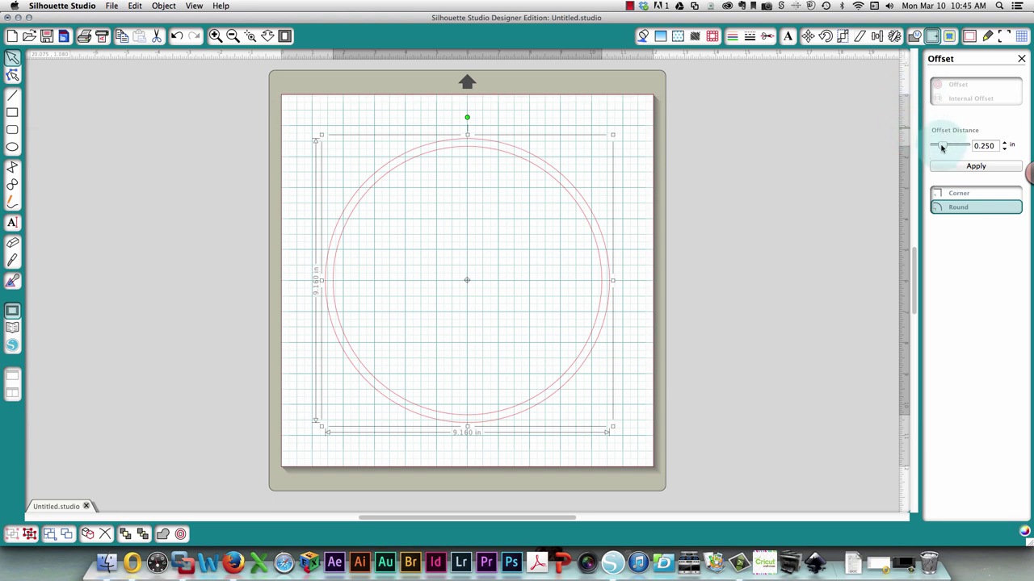
left_click_drag(941, 148, 937, 147)
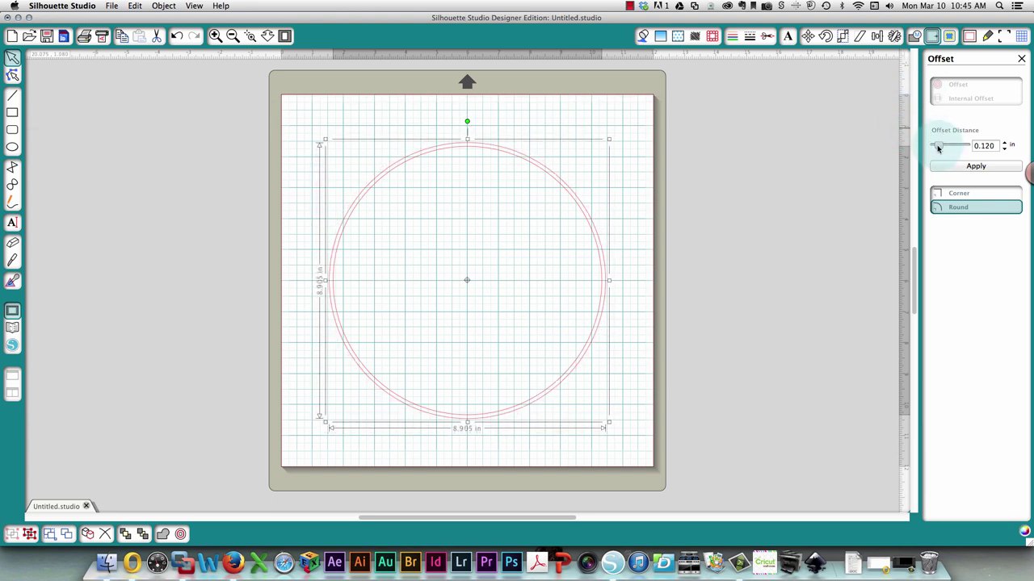
left_click_drag(293, 111, 640, 353)
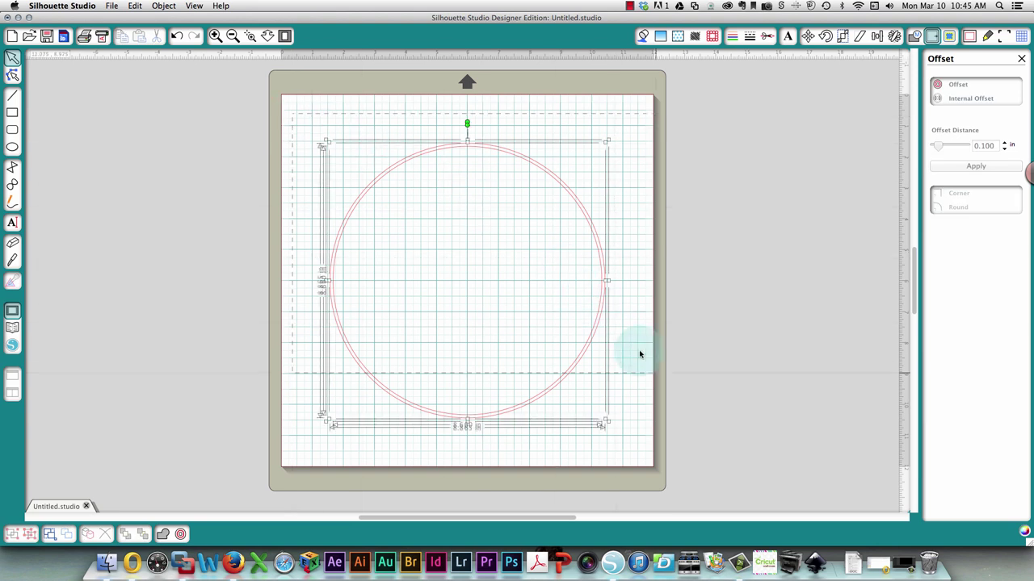
right_click(531, 401)
left_click(578, 488)
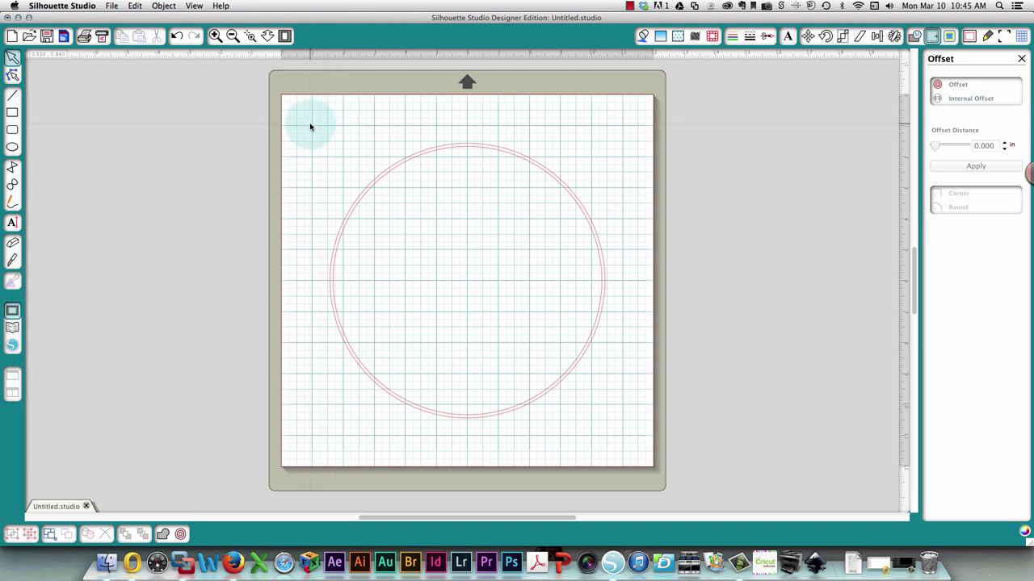
Centre the compound ring on the page.
left_click(385, 178)
left_click(876, 36)
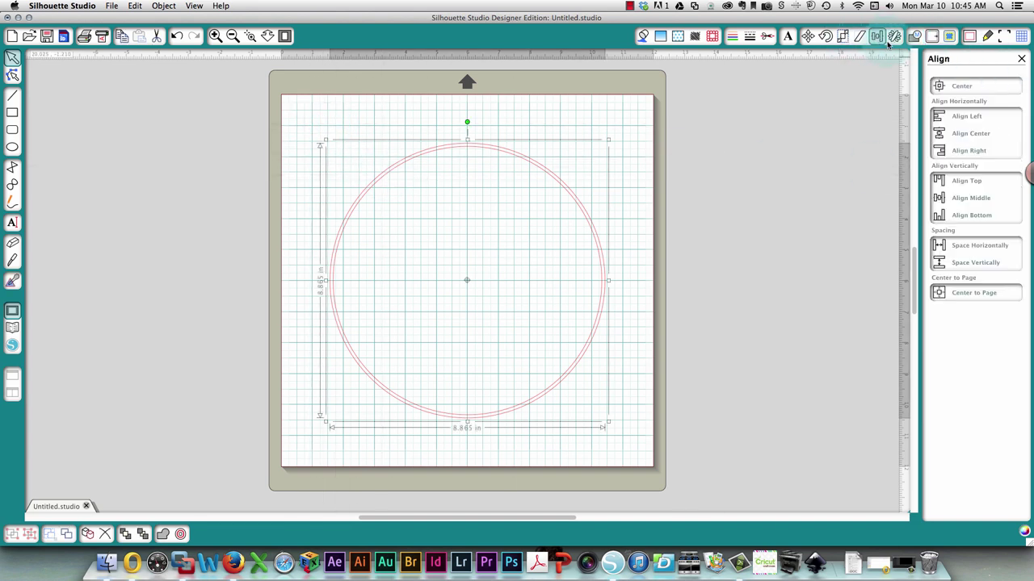
left_click(951, 293)
left_click(775, 297)
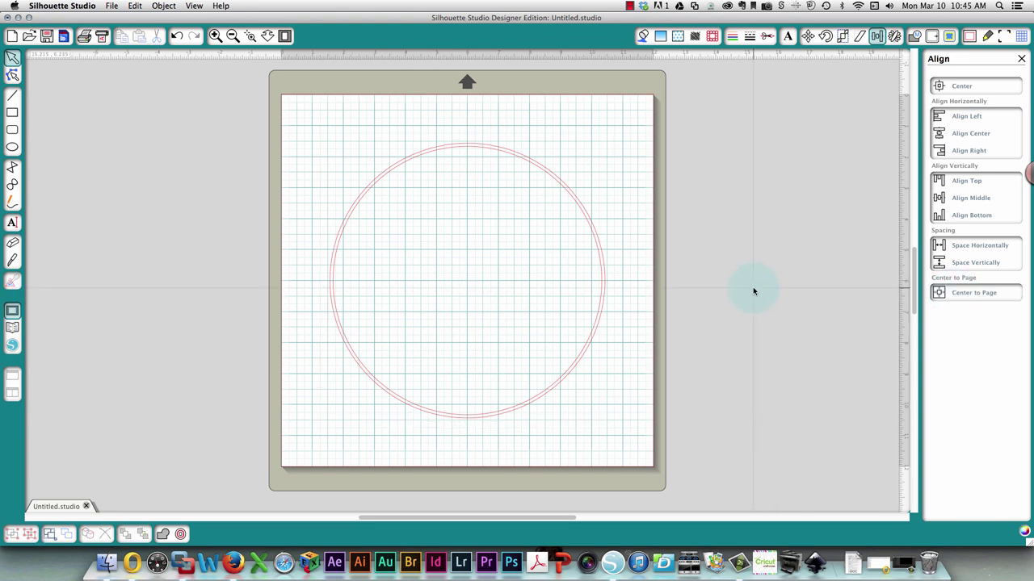
Draw a small 0.540 in circle and position it at the ring's top centre.
left_click(11, 149)
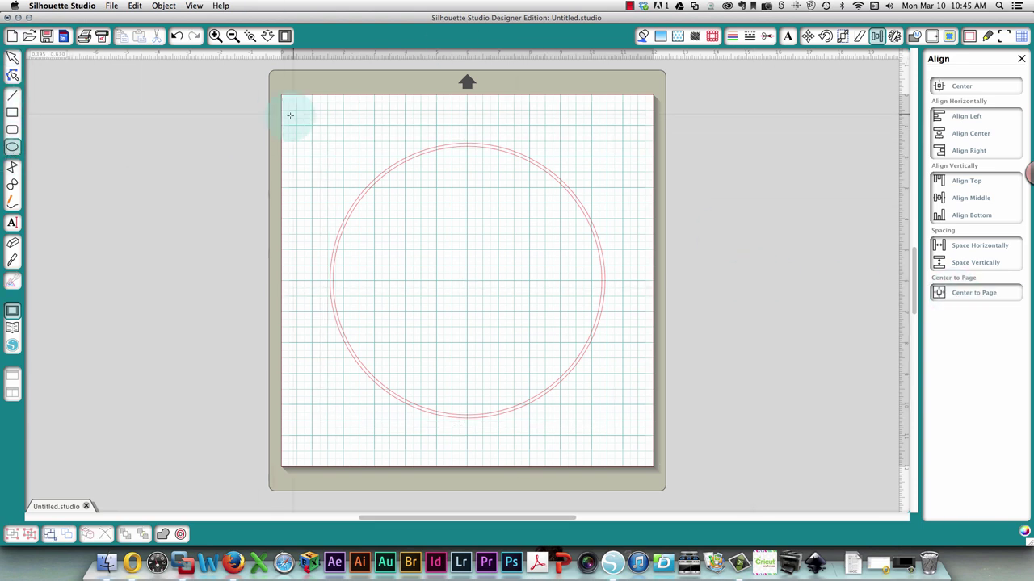
left_click_drag(301, 113, 317, 129)
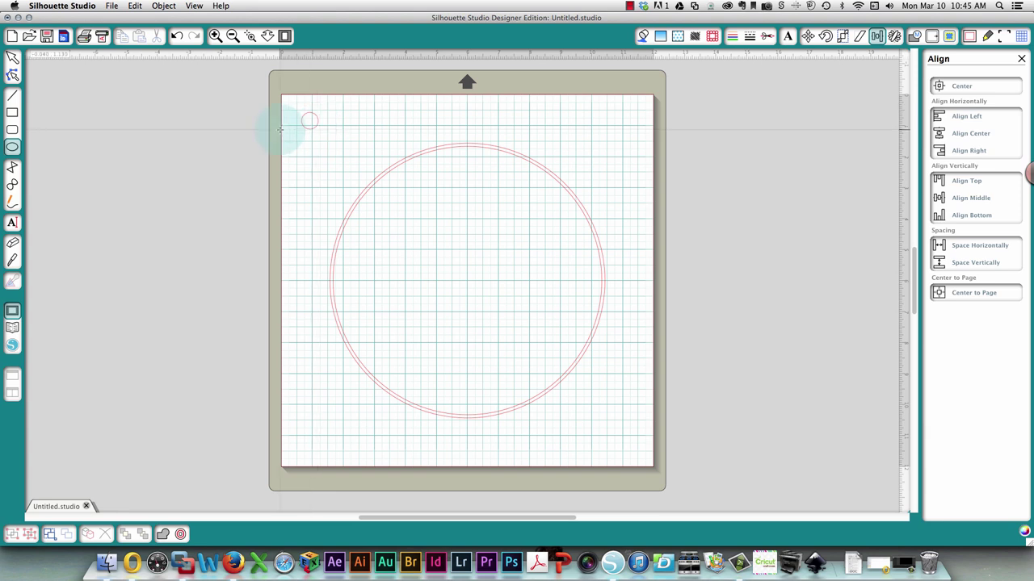
left_click(12, 58)
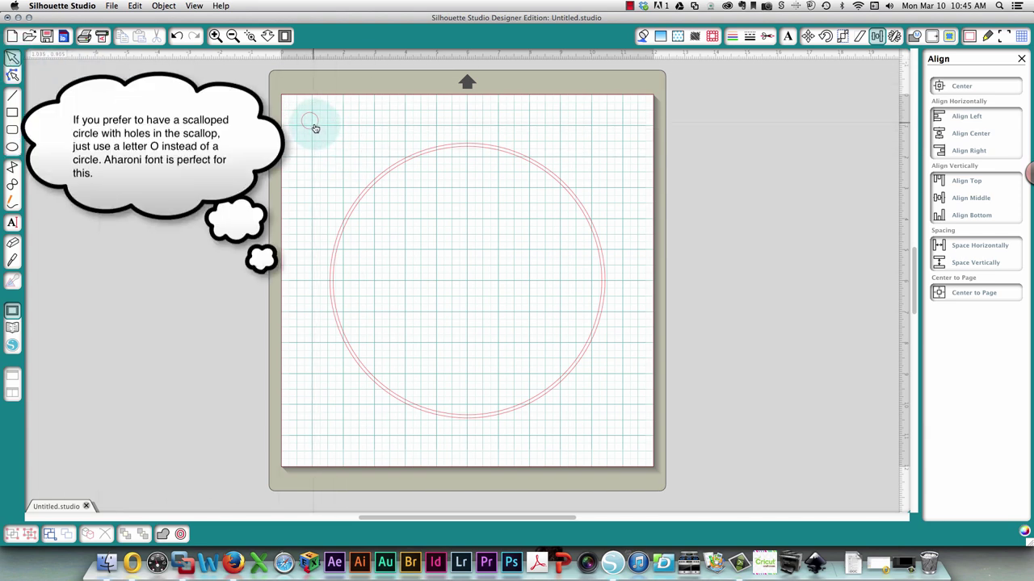
mouse_move(315, 127)
left_mouse_down()
mouse_move(458, 126)
mouse_move(475, 143)
left_mouse_up()
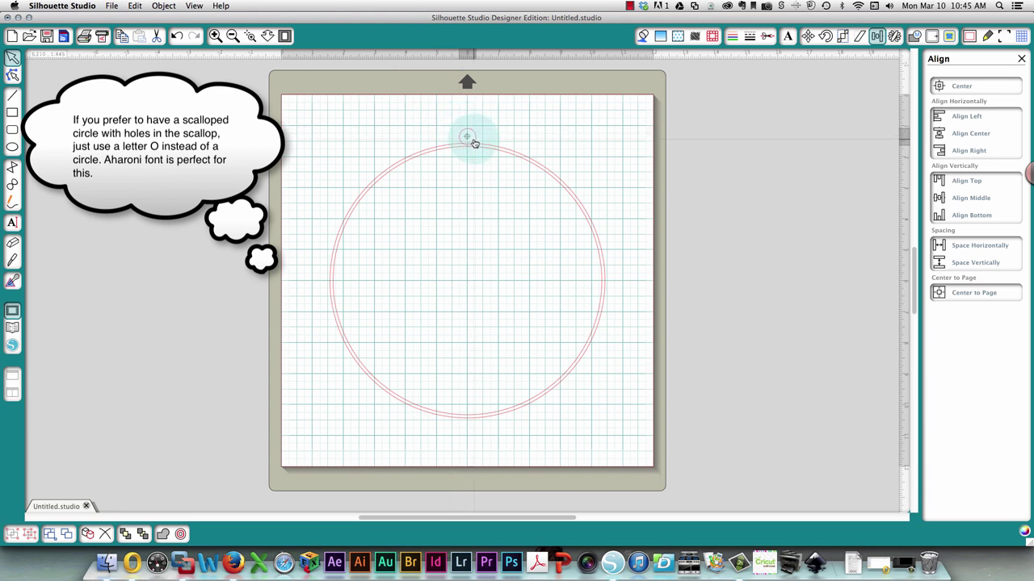
left_click_drag(475, 143, 475, 142)
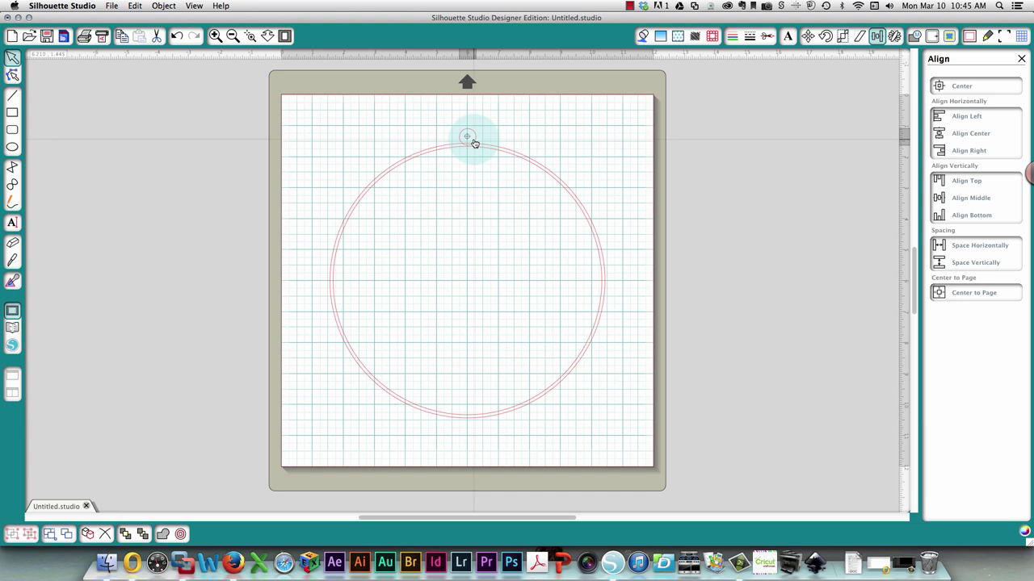
mouse_move(475, 142)
left_mouse_down()
mouse_move(464, 148)
mouse_move(477, 148)
mouse_move(470, 123)
mouse_move(478, 141)
mouse_move(469, 139)
left_mouse_up()
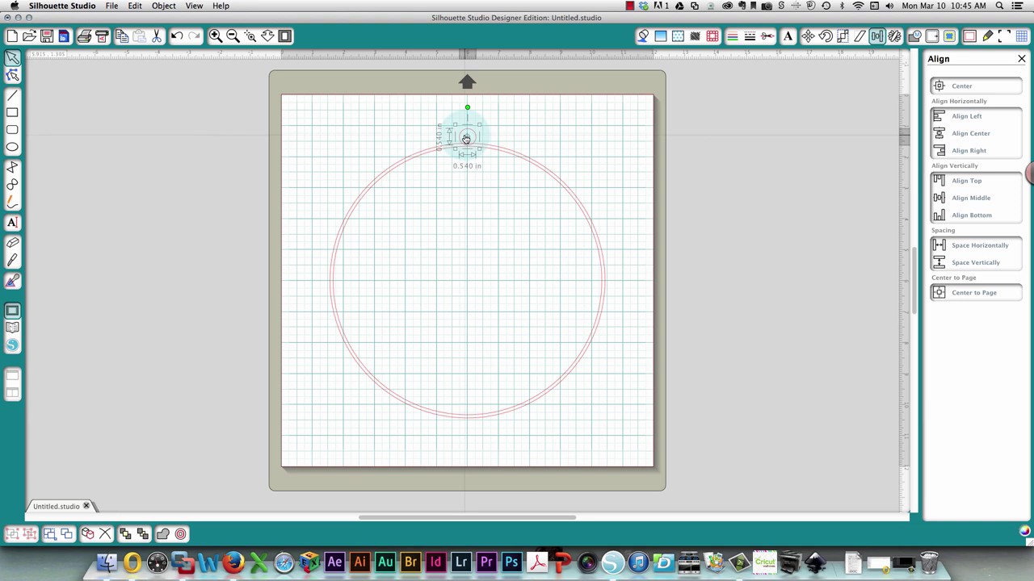
Move the small circle's rotation centre to the centre of the ring.
mouse_move(469, 139)
left_mouse_down()
mouse_move(471, 296)
mouse_move(468, 283)
left_mouse_up()
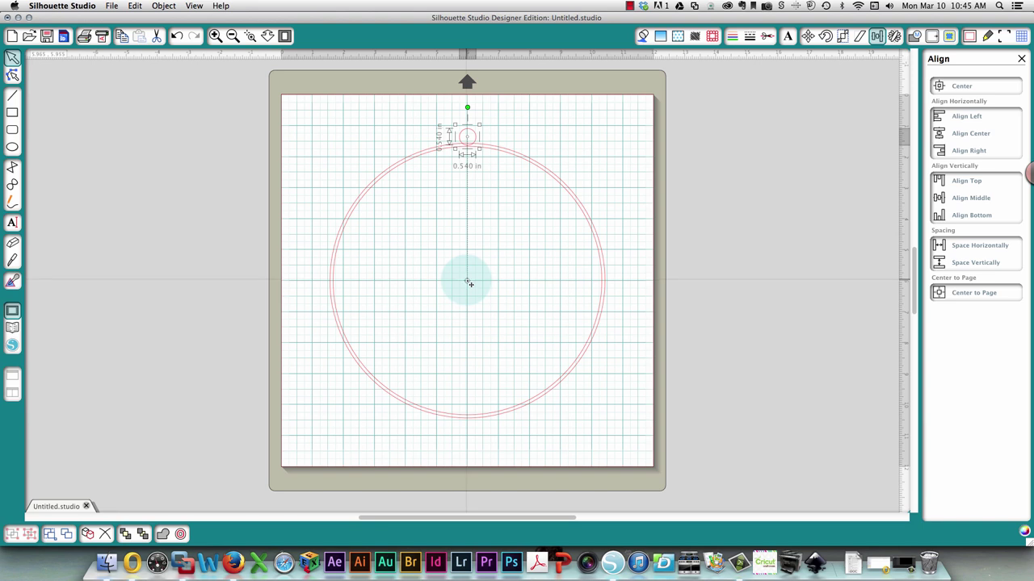
left_click_drag(471, 283, 470, 283)
left_click_drag(469, 282, 467, 280)
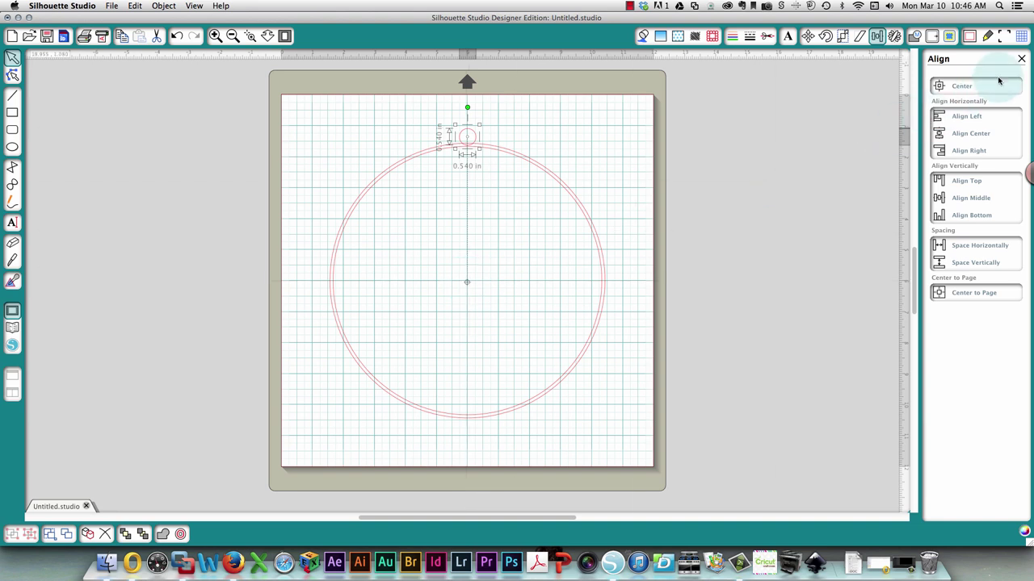
Turn on the crosshair guides in the grid settings.
left_click(1021, 37)
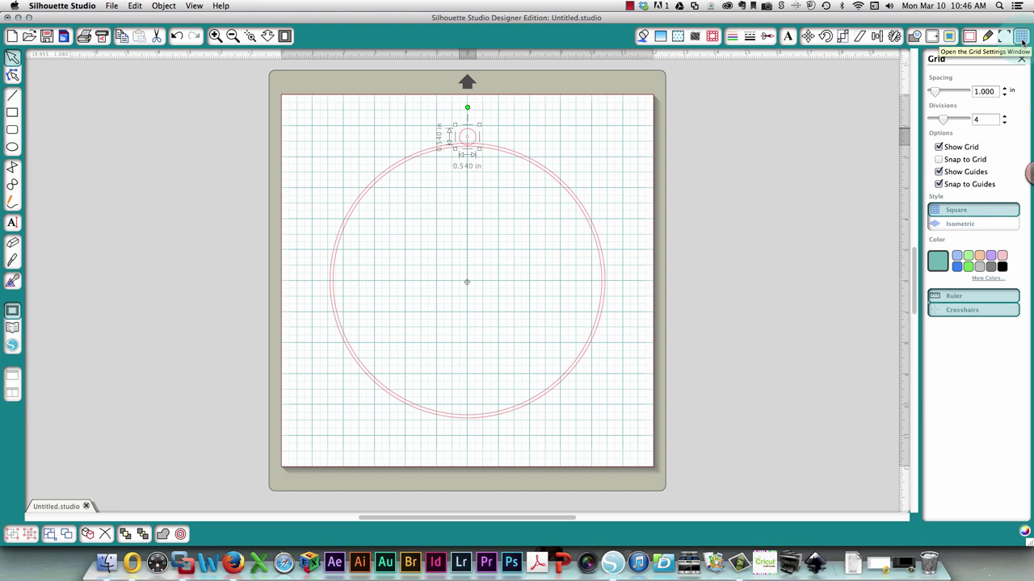
left_click(981, 314)
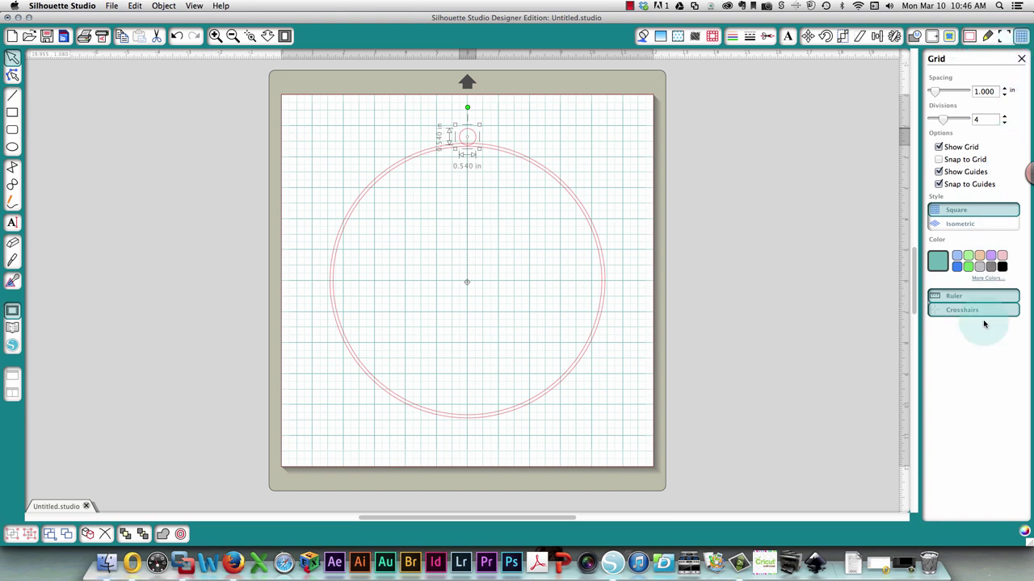
left_click(980, 313)
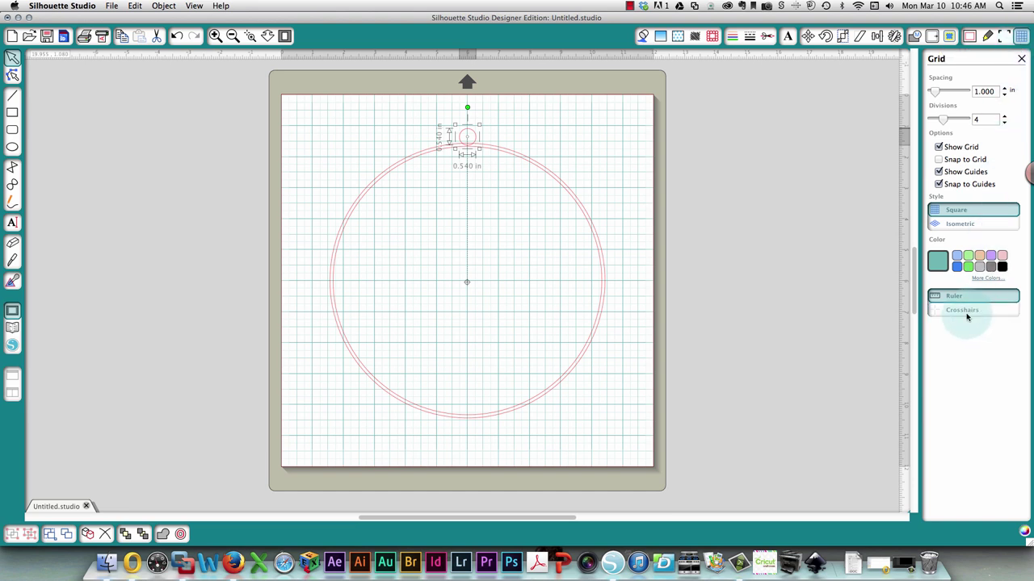
left_click(982, 313)
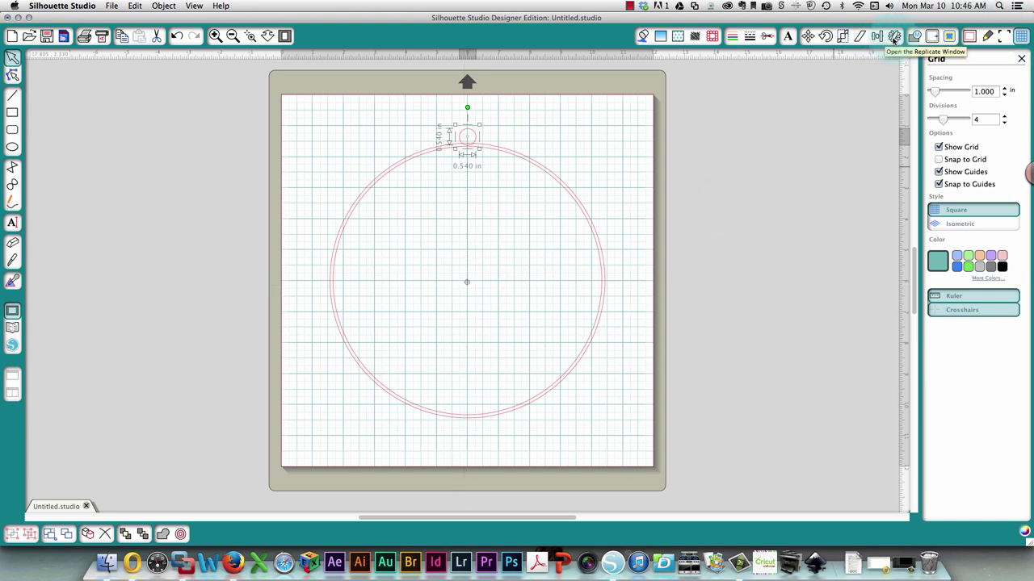
Replicate the small circle 60 times at 6.0° rotation steps using Advanced Options.
left_click(893, 38)
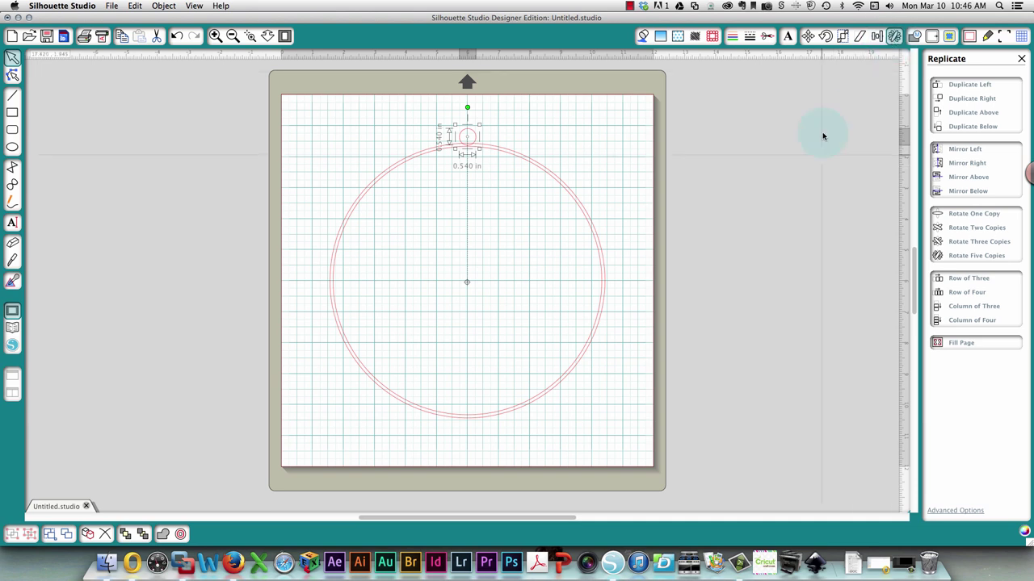
left_click(963, 509)
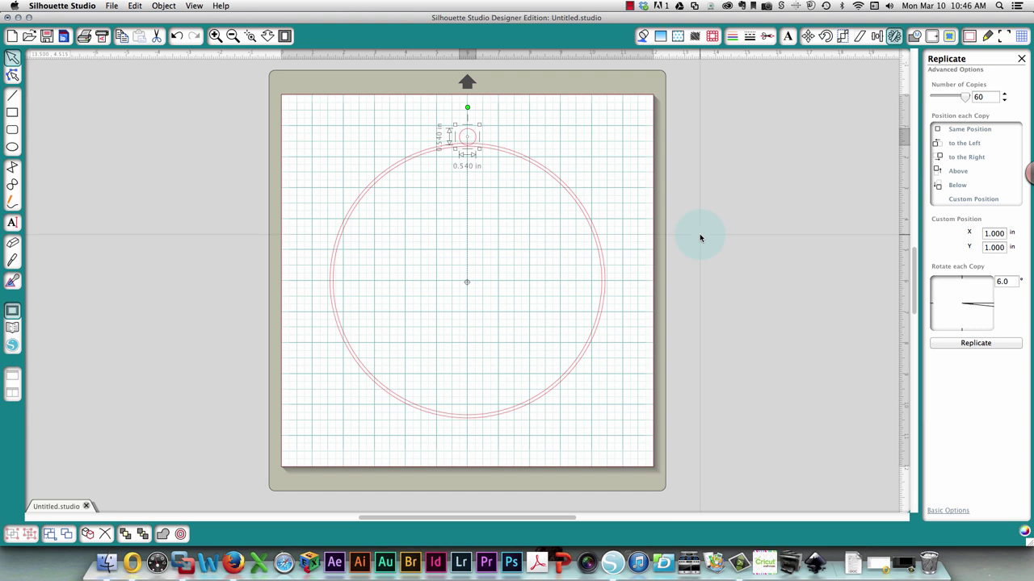
left_click(989, 97)
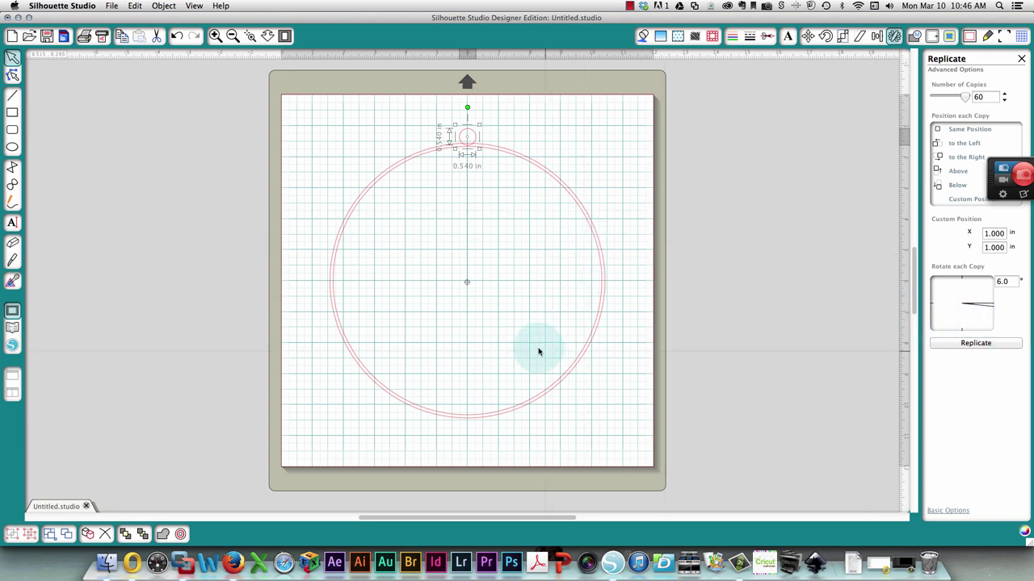
left_click(976, 343)
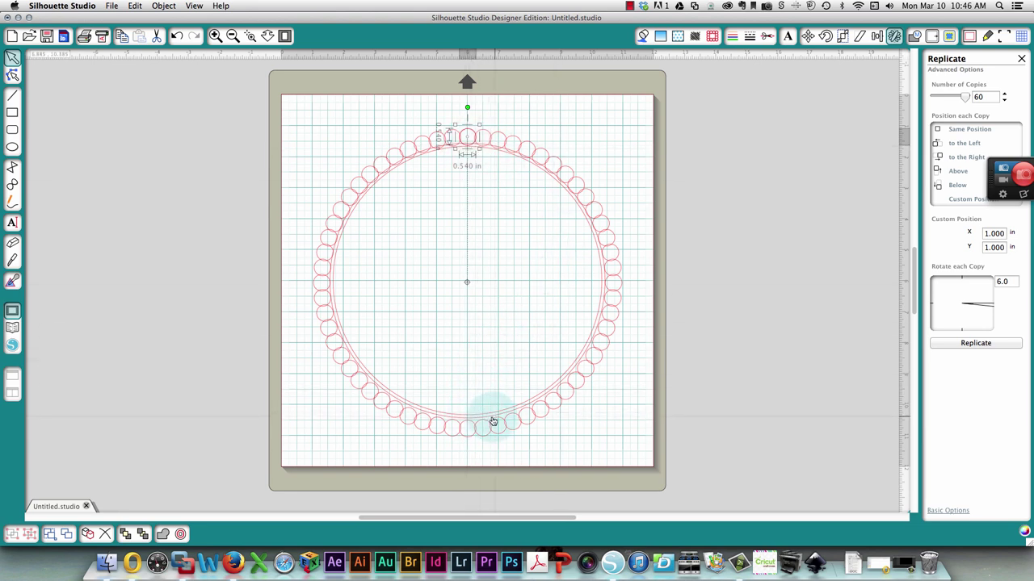
left_click(174, 40)
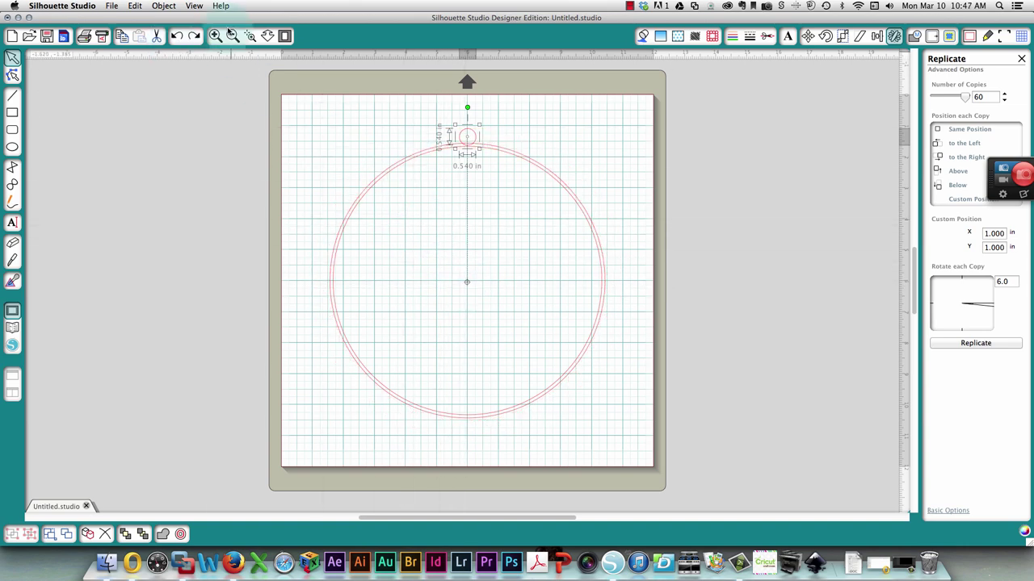
left_click(250, 36)
left_click_drag(479, 300, 388, 351)
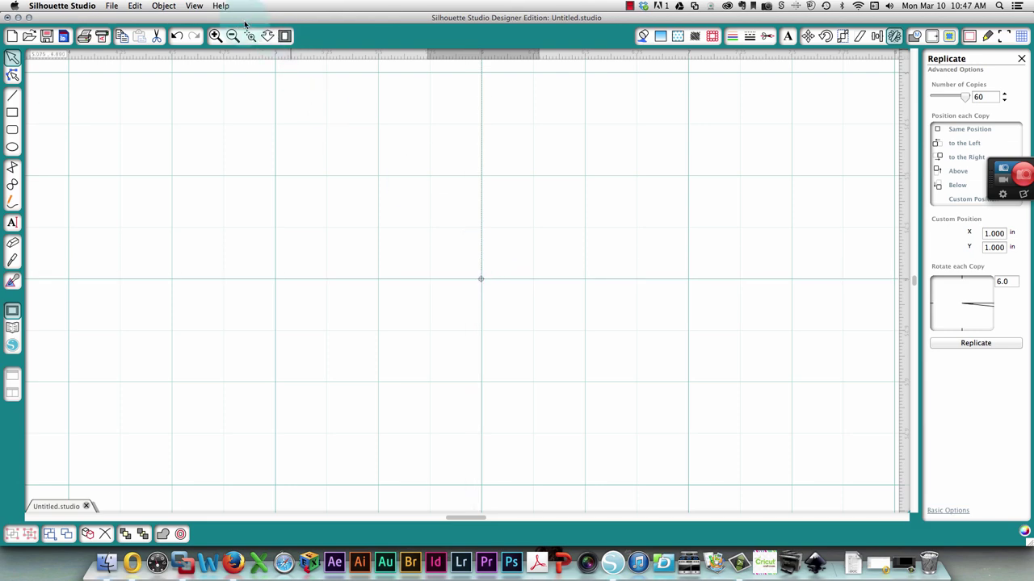
left_click(281, 36)
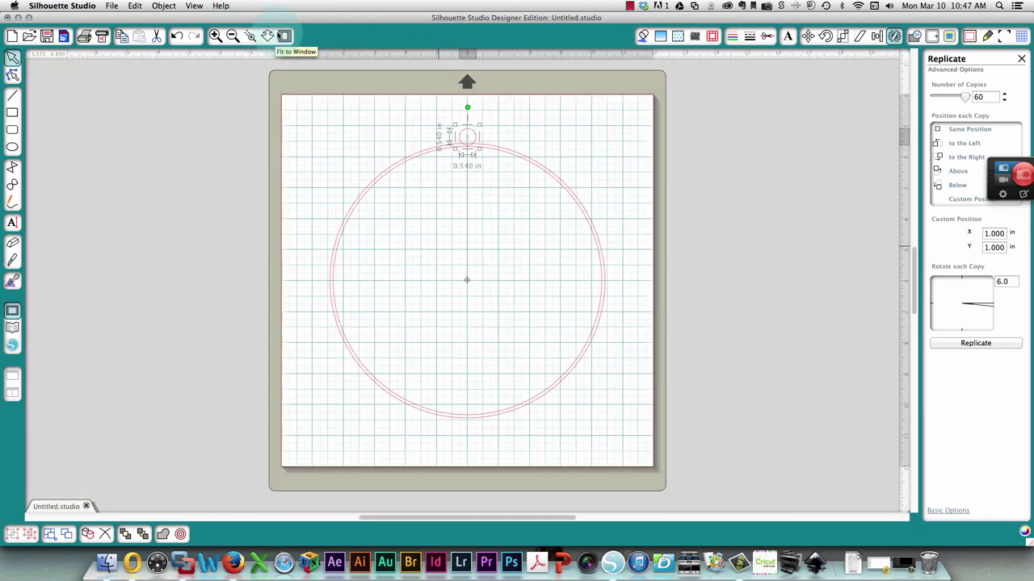
left_click(995, 344)
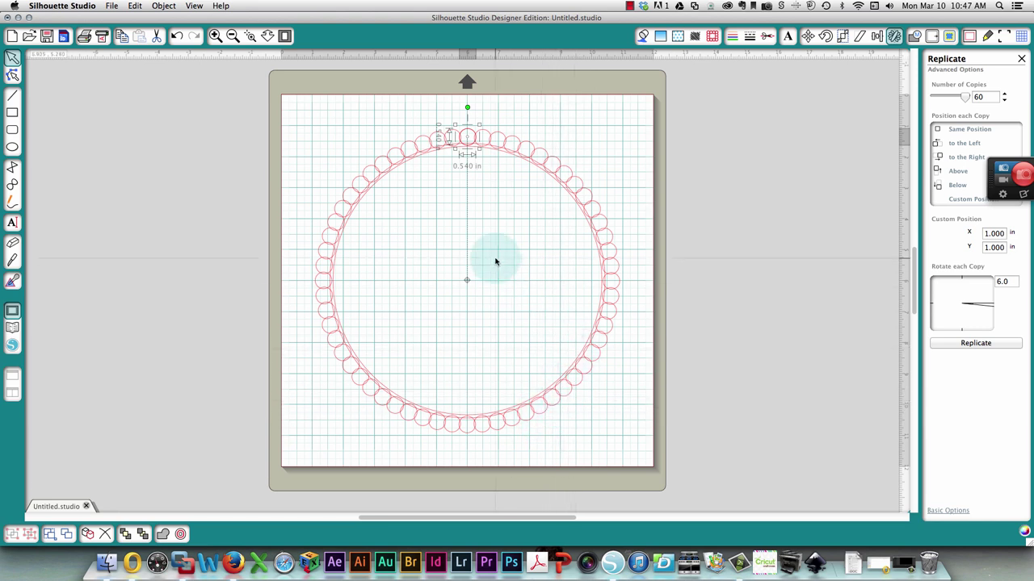
Marquee-select the ring and all replicated circles and weld them into a 9.815 in scalloped outline.
left_click(528, 108)
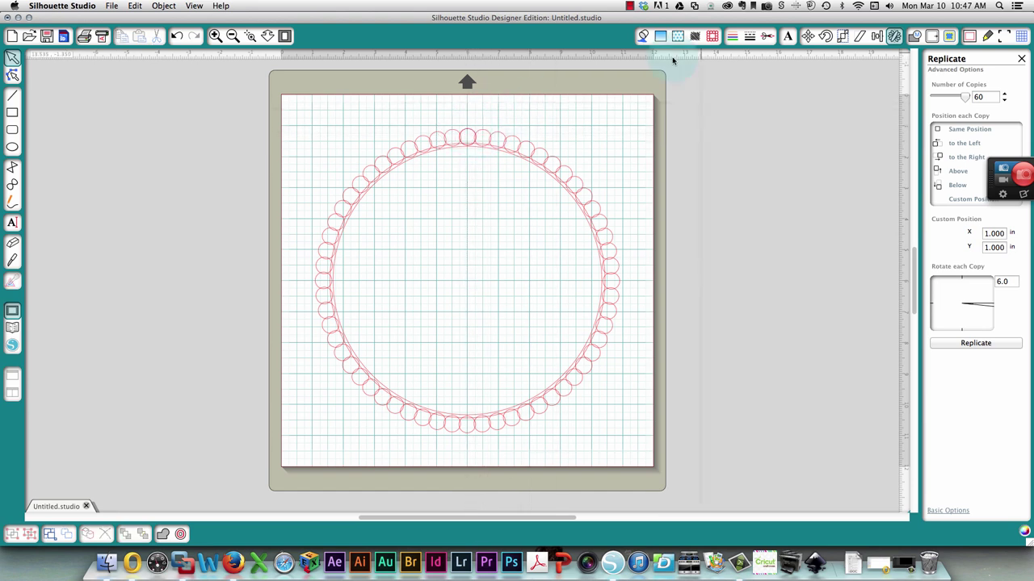
left_click(468, 137)
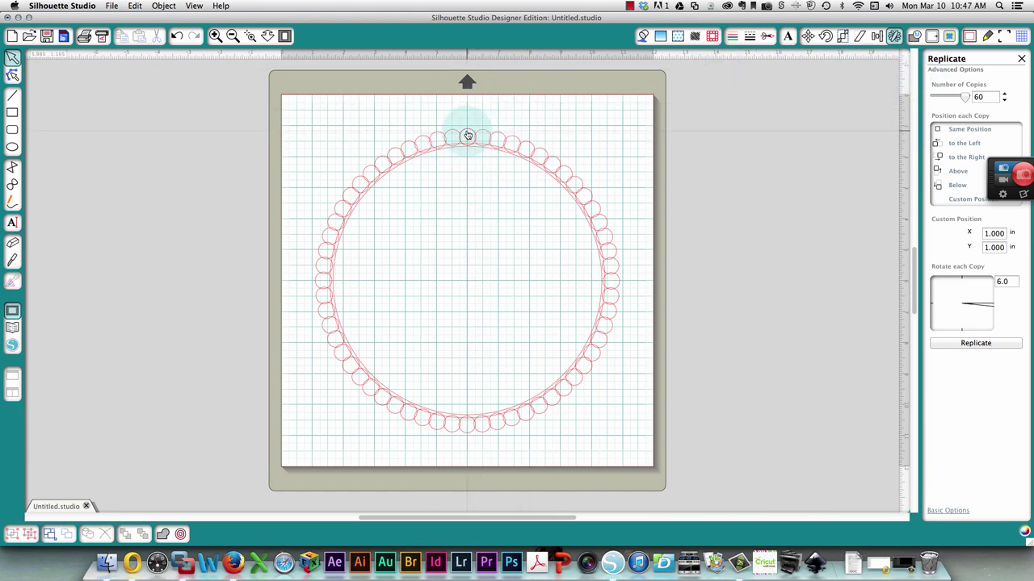
left_click(468, 135)
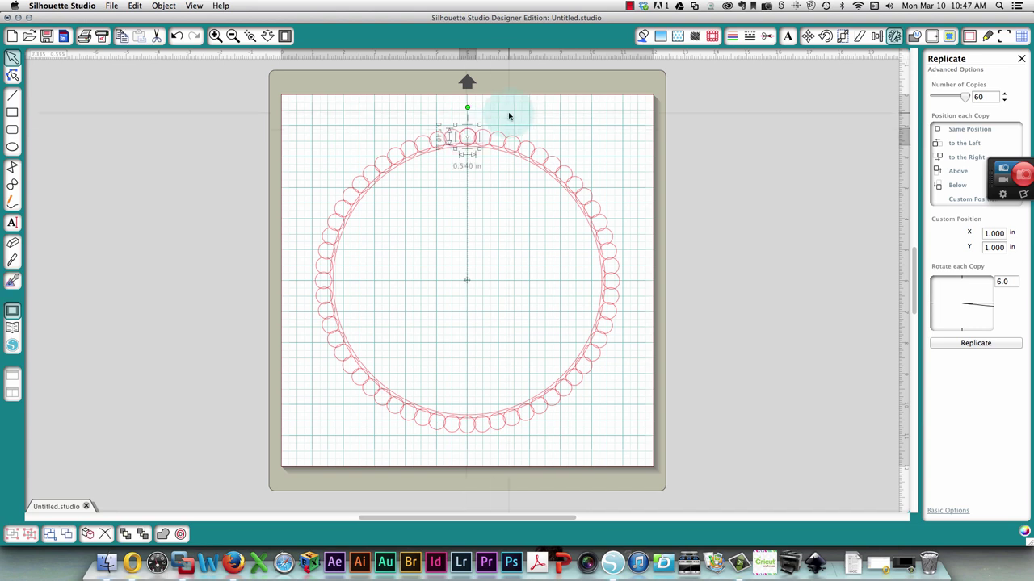
left_click(509, 117)
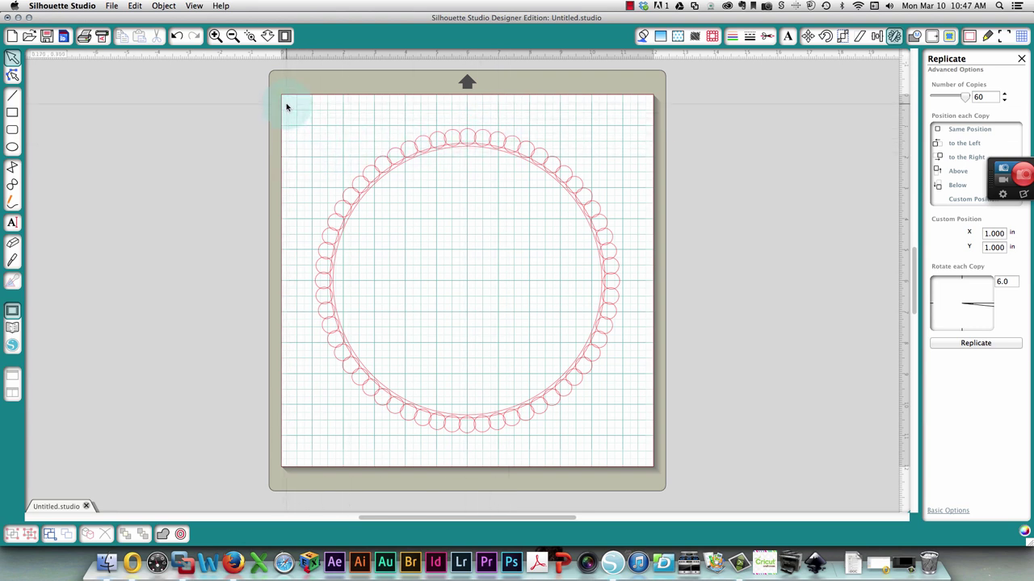
left_click_drag(285, 106, 646, 422)
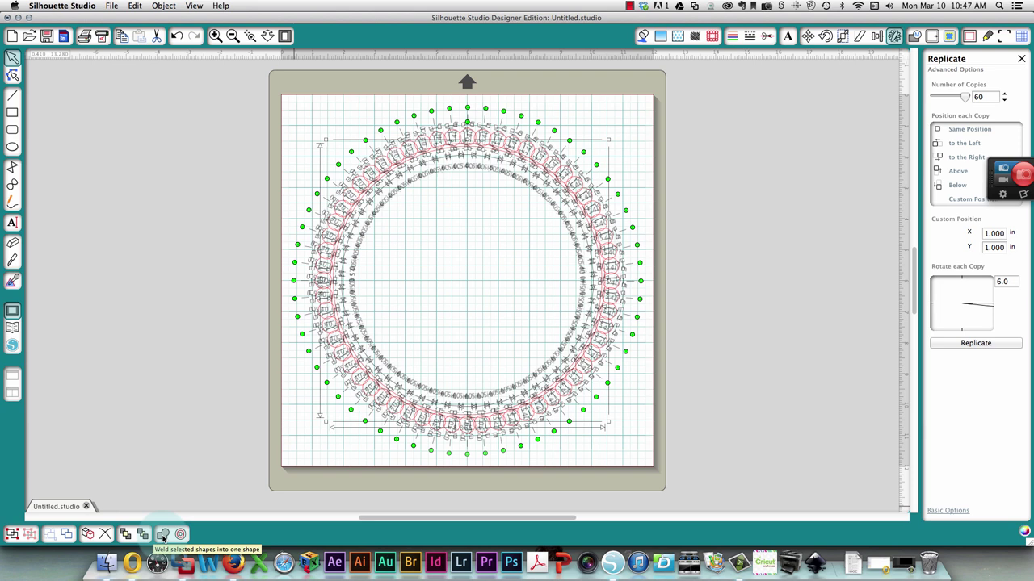
left_click(162, 537)
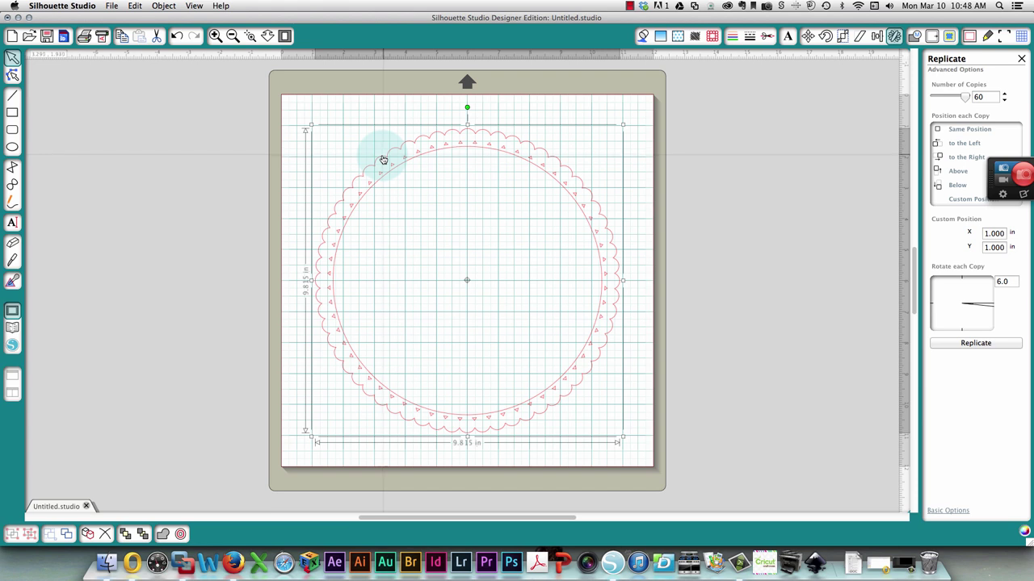
Split the welded shape, set the scalloped and inner circles aside, and delete the leftover triangles.
left_click(590, 108)
left_click(541, 151)
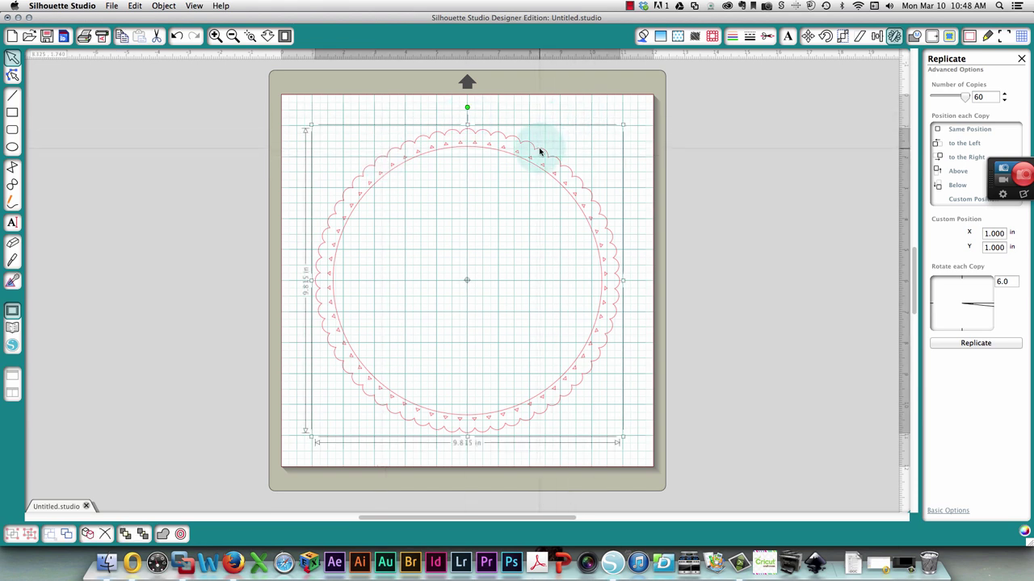
right_click(538, 150)
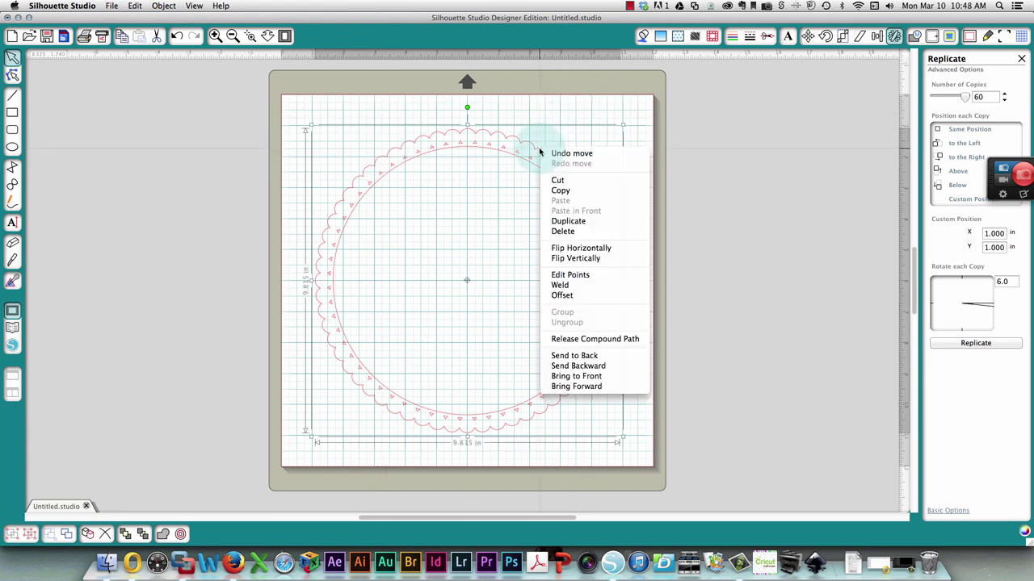
left_click(623, 339)
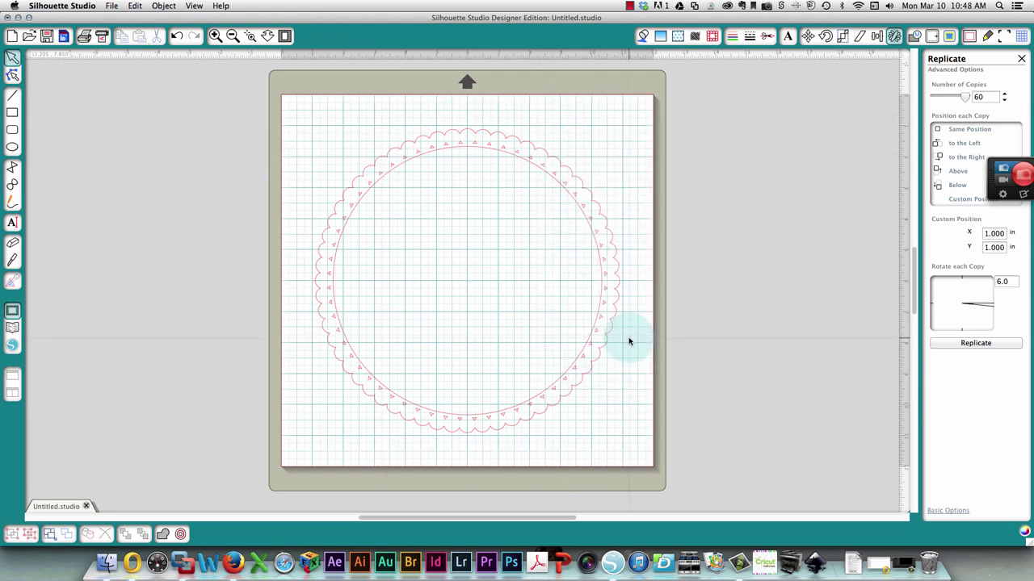
left_click(374, 167)
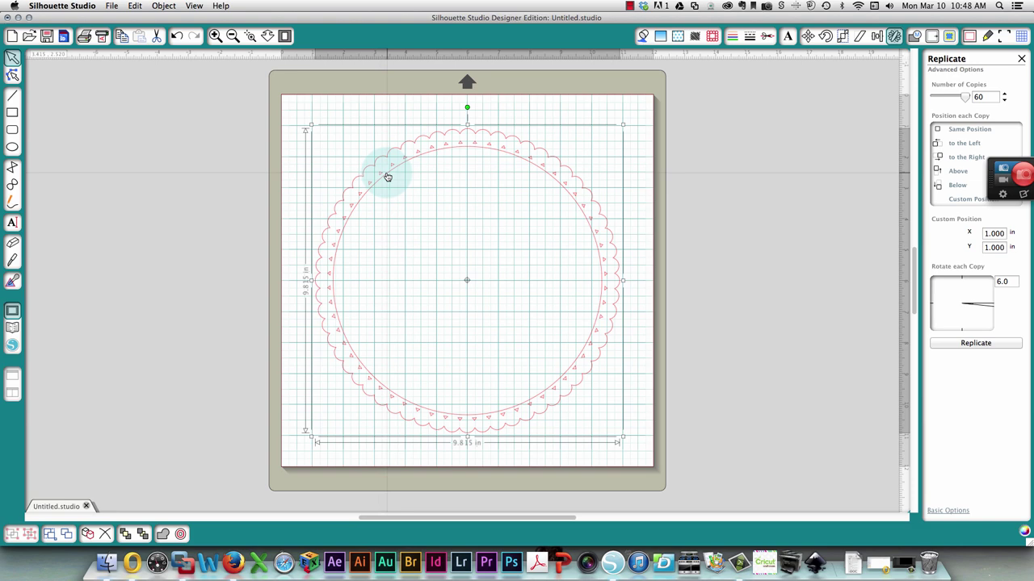
left_click(390, 176, "shift")
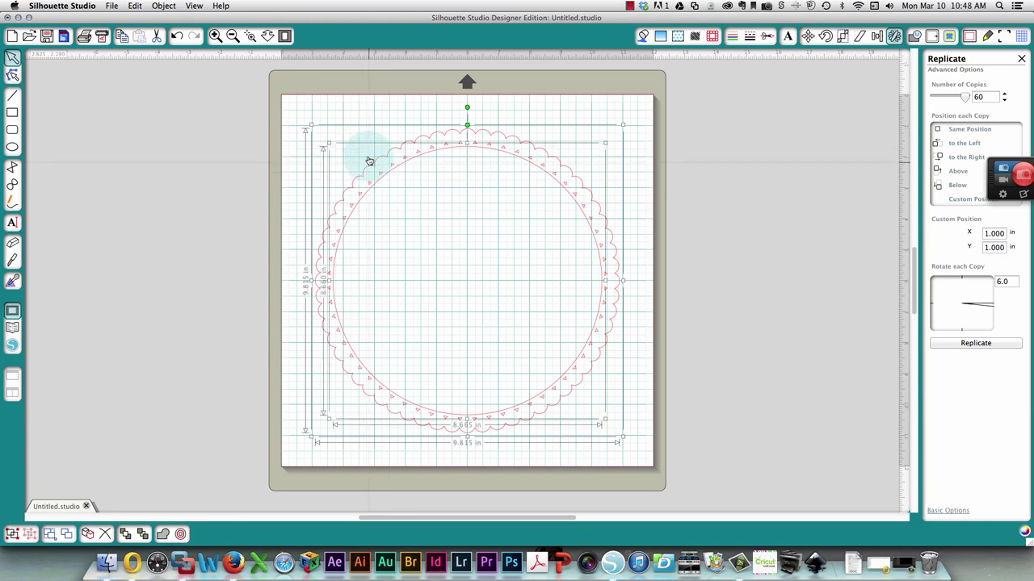
left_click_drag(371, 169, 101, 299)
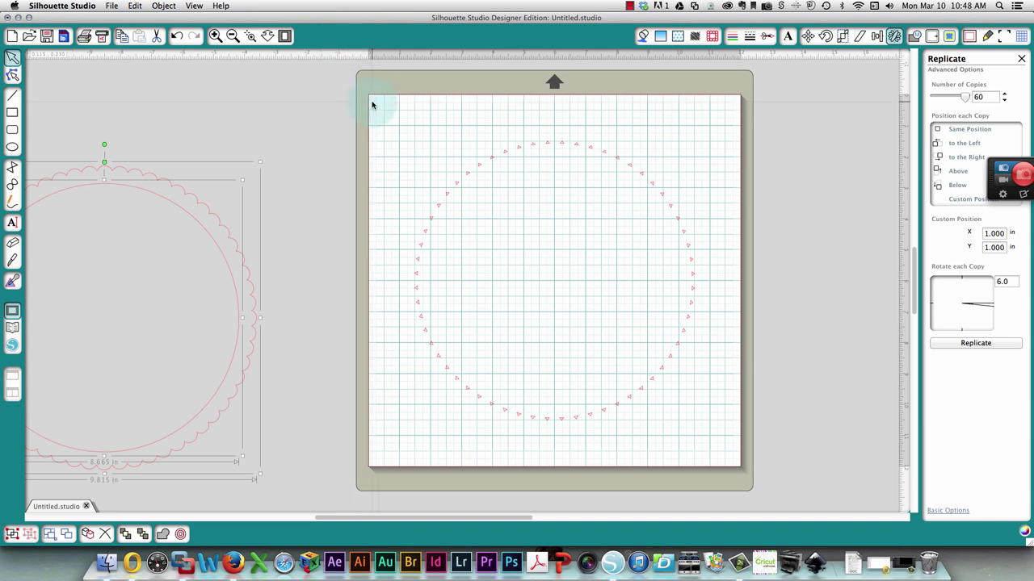
left_click_drag(369, 99, 793, 433)
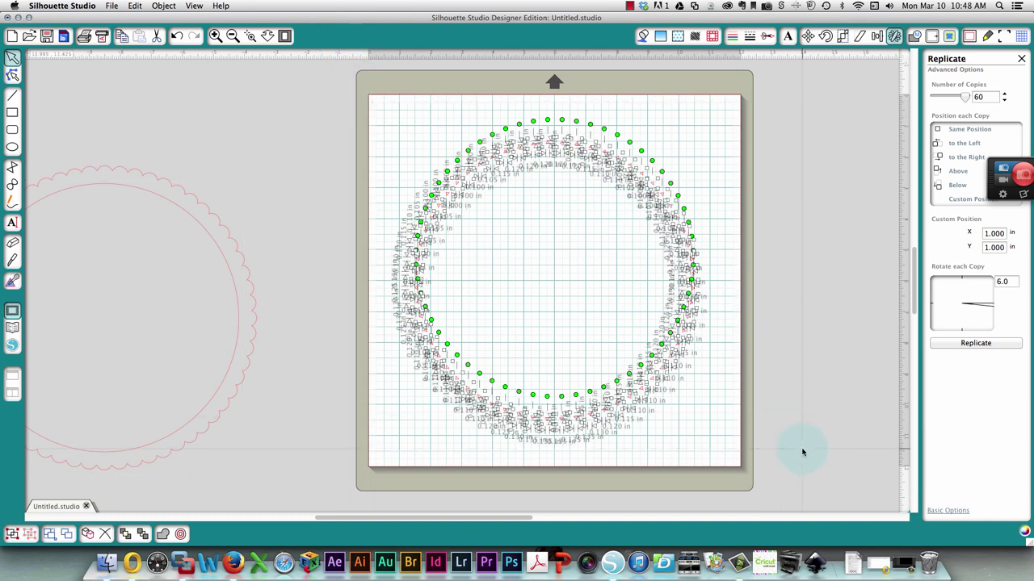
key("Delete")
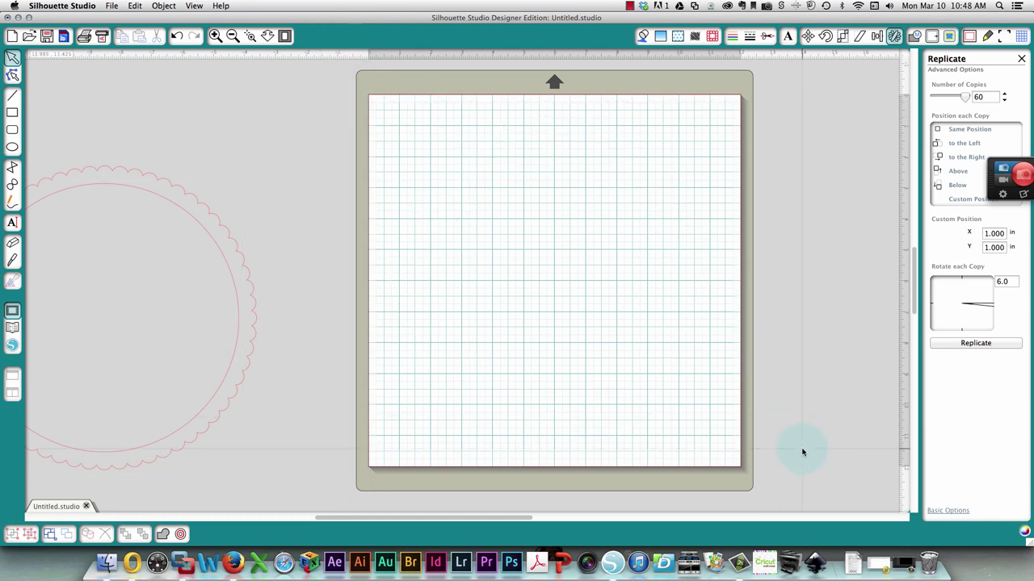
Group the scalloped and inner circles, move them onto the mat, and centre them on the page.
left_click(100, 171)
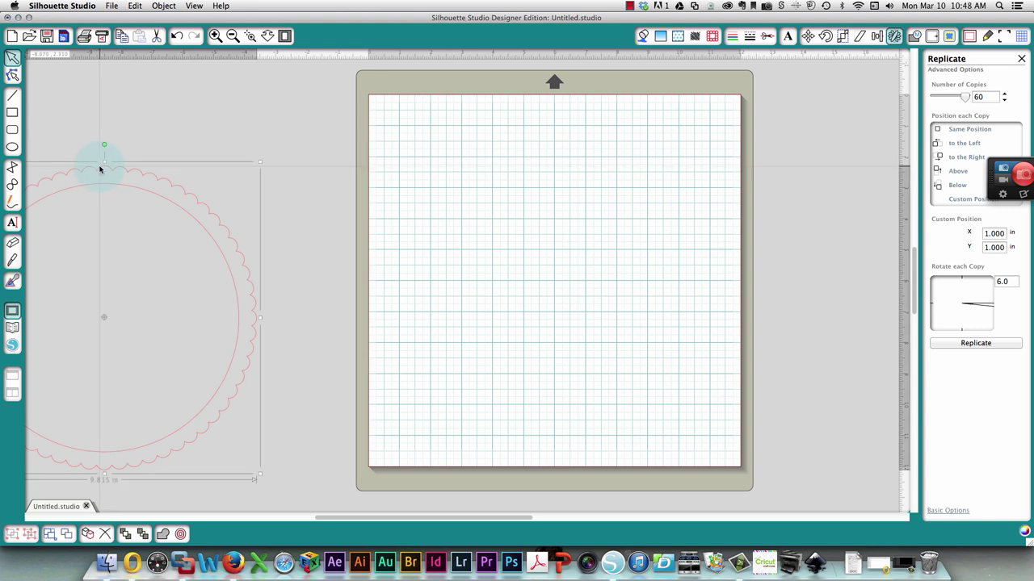
left_click(142, 195, "shift")
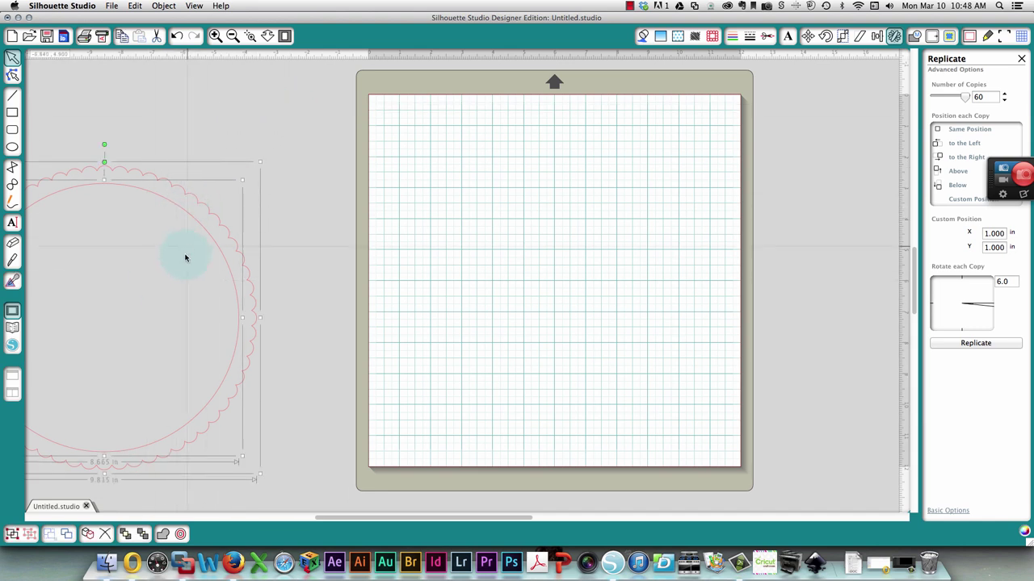
right_click(195, 223)
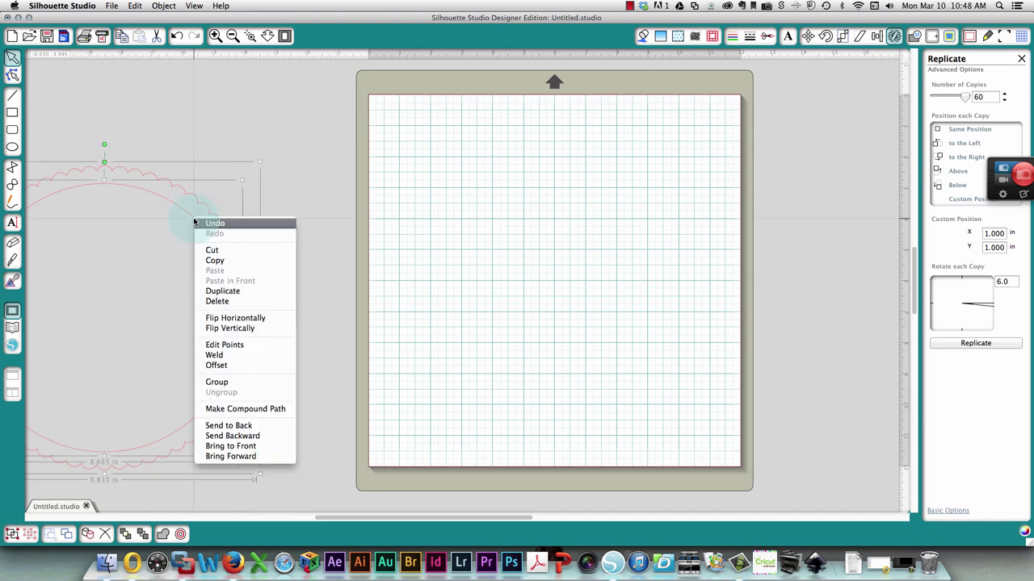
left_click(232, 384)
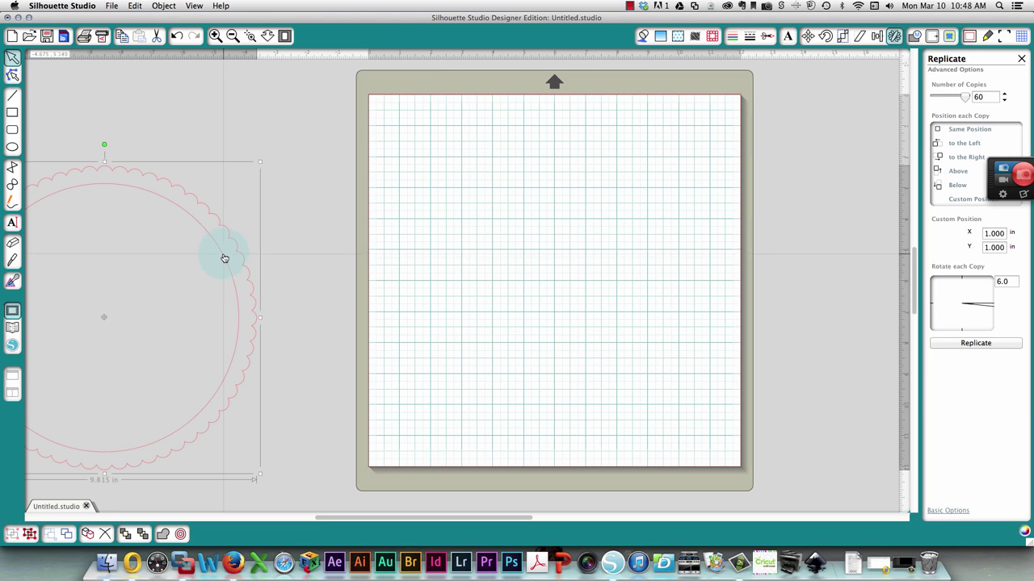
left_click_drag(225, 259, 660, 219)
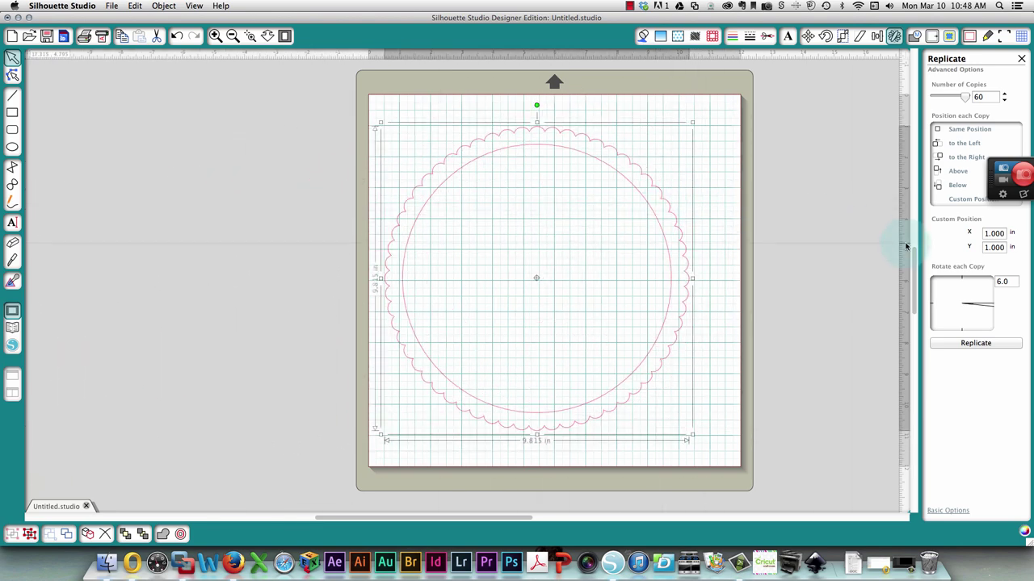
left_click(876, 35)
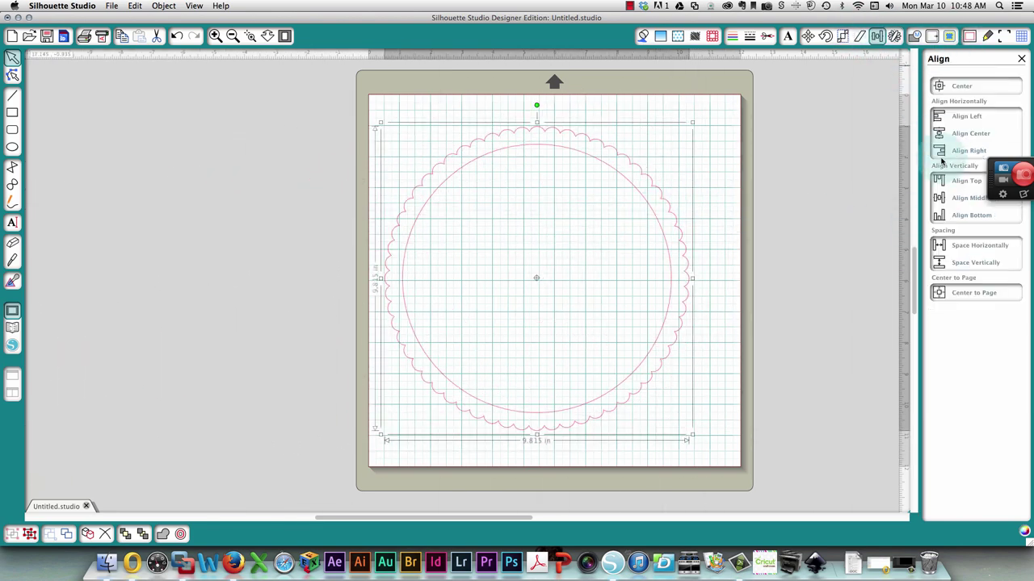
left_click(953, 292)
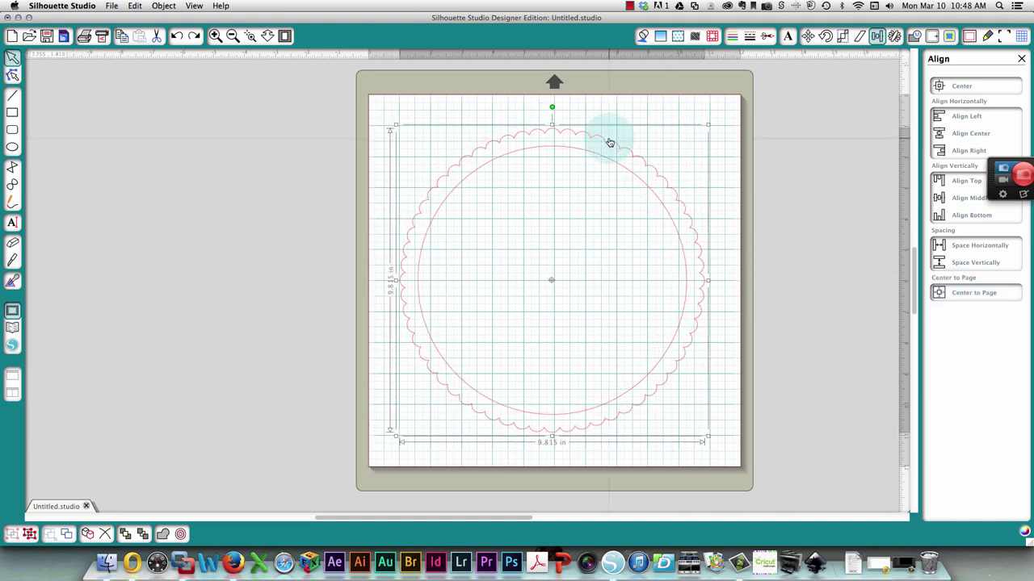
left_click(312, 216)
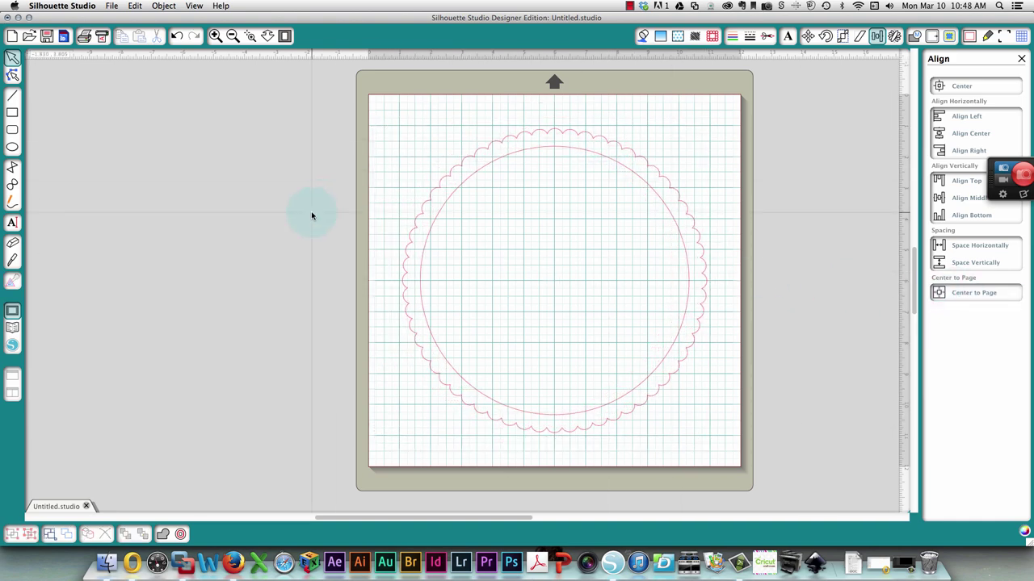
Fill the scalloped circle group red and make it a compound path with a hollow centre.
left_click(552, 134)
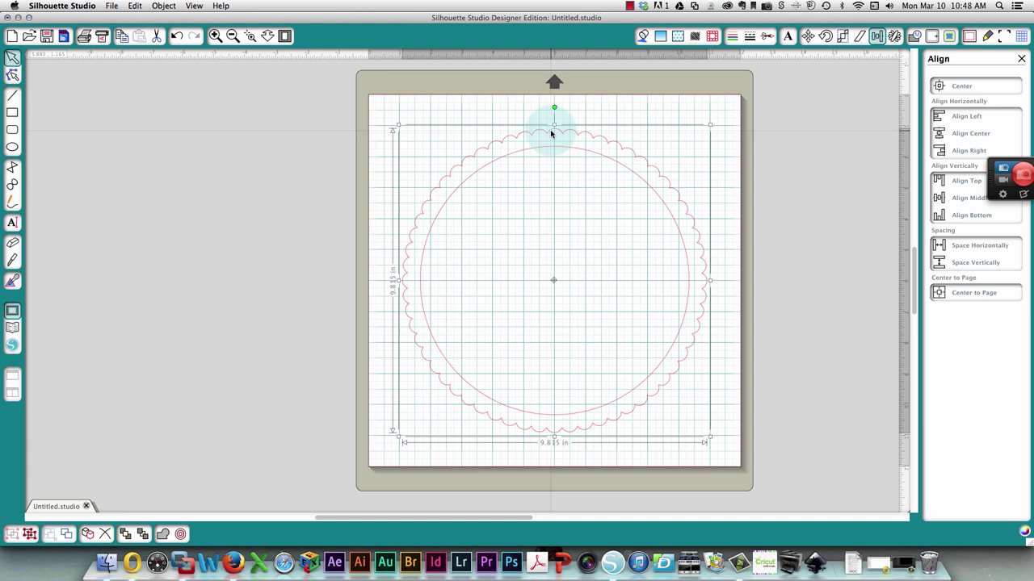
right_click(551, 134)
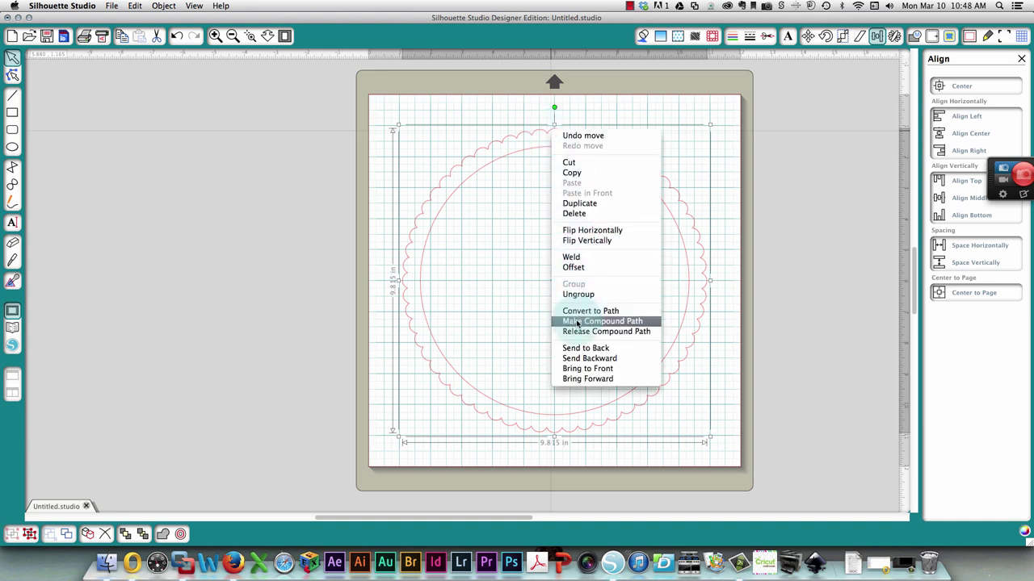
left_click(516, 171)
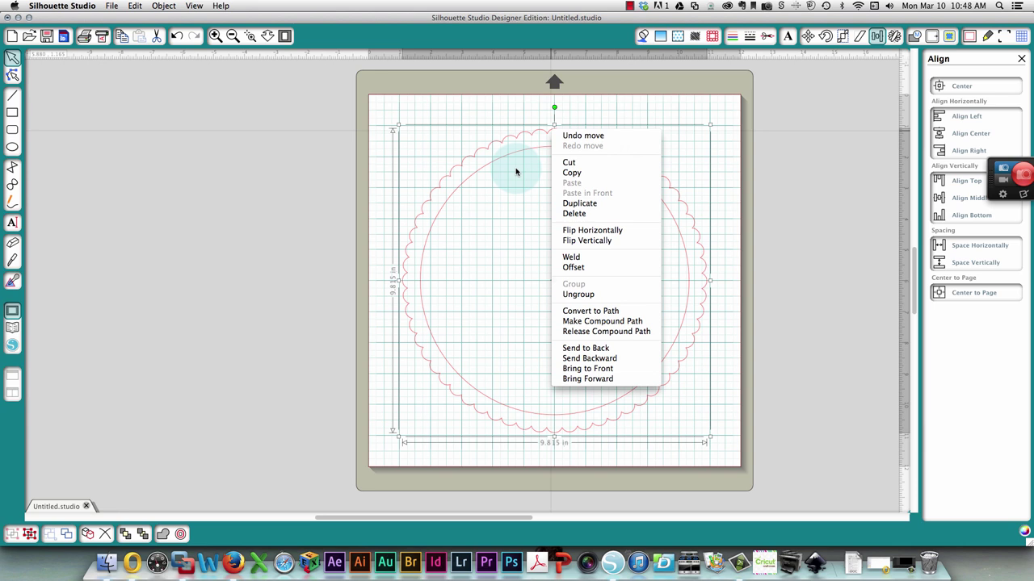
left_click(642, 36)
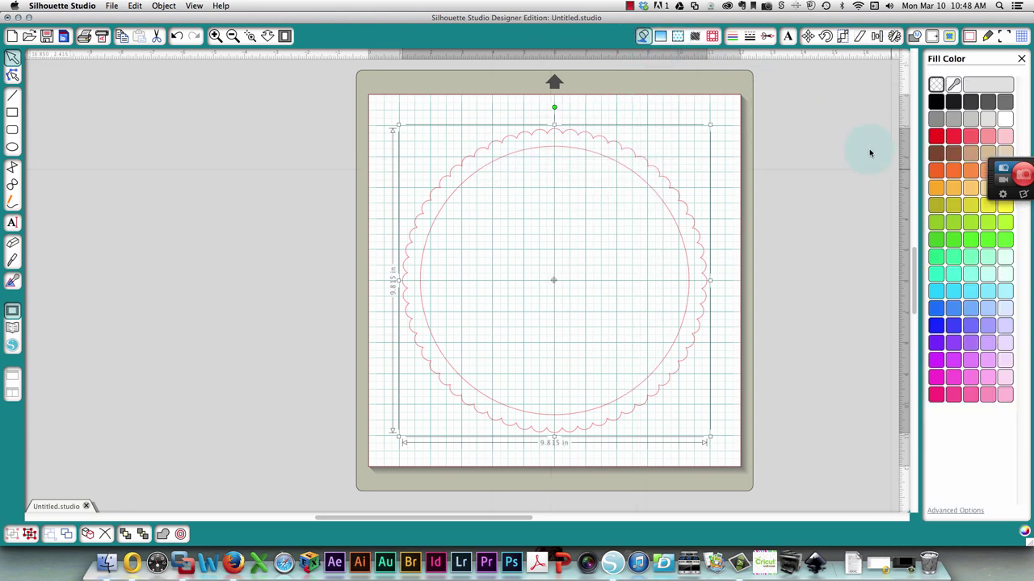
left_click(953, 136)
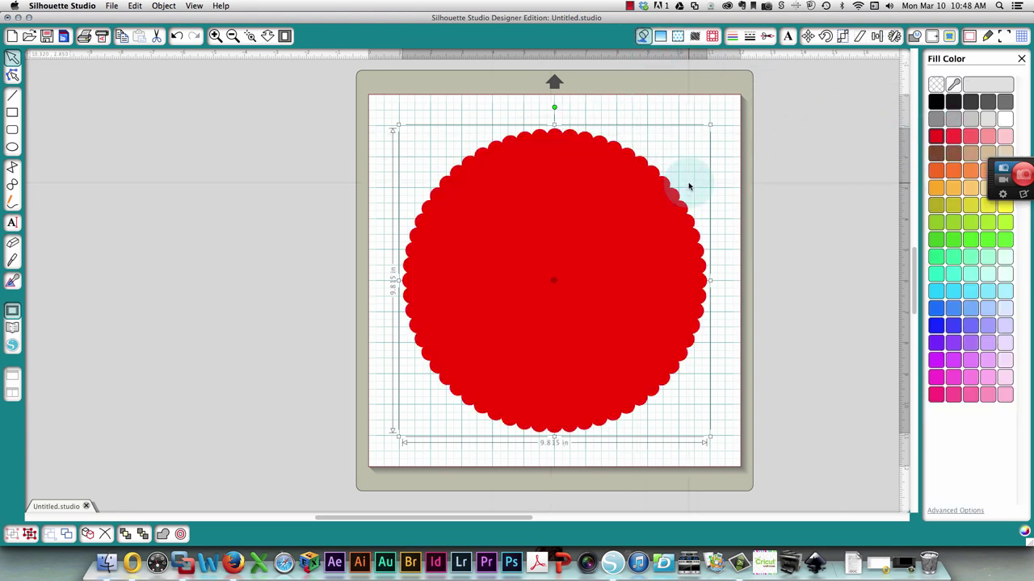
right_click(573, 159)
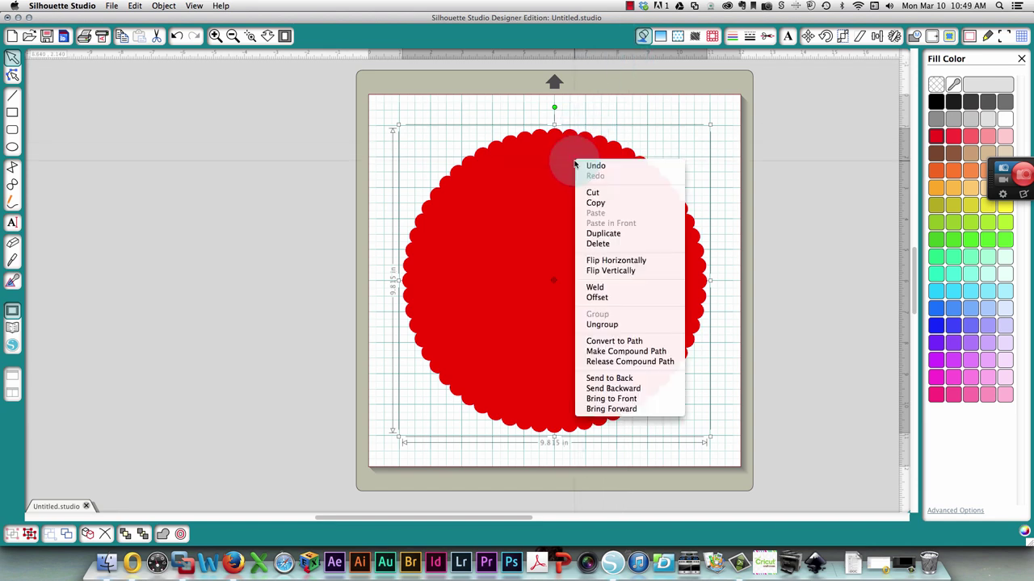
left_click(630, 351)
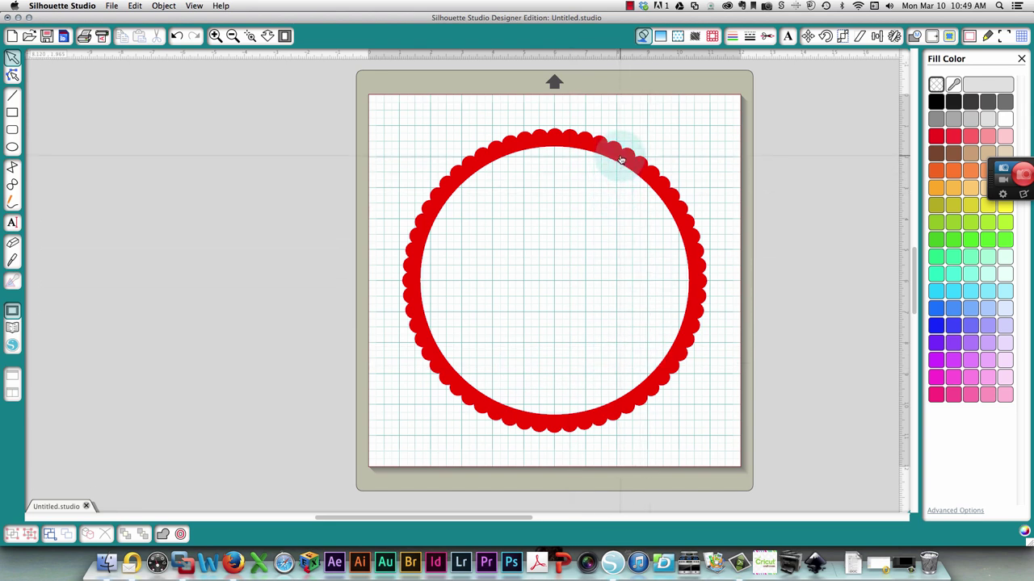
left_click(176, 37)
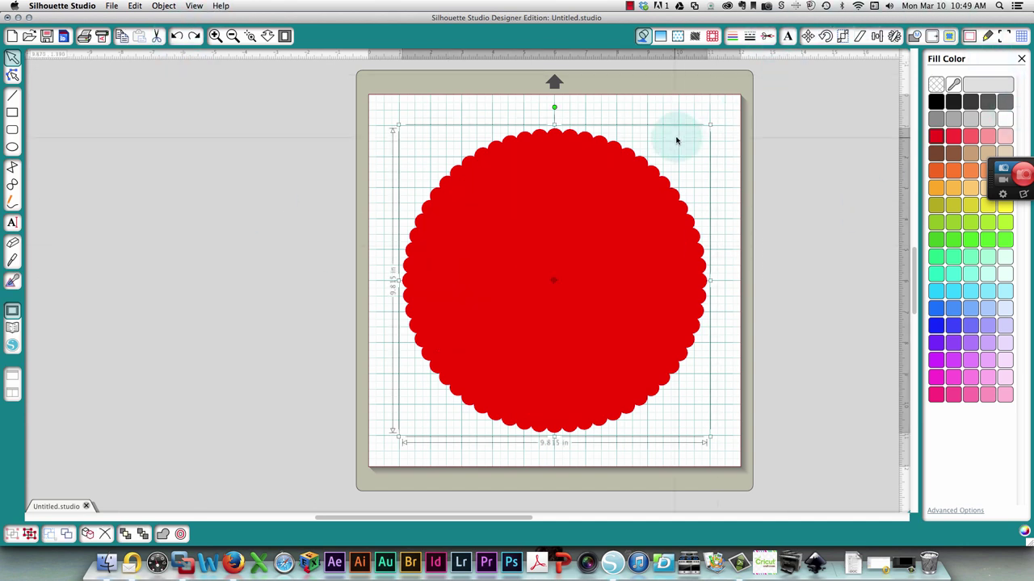
left_click(632, 170)
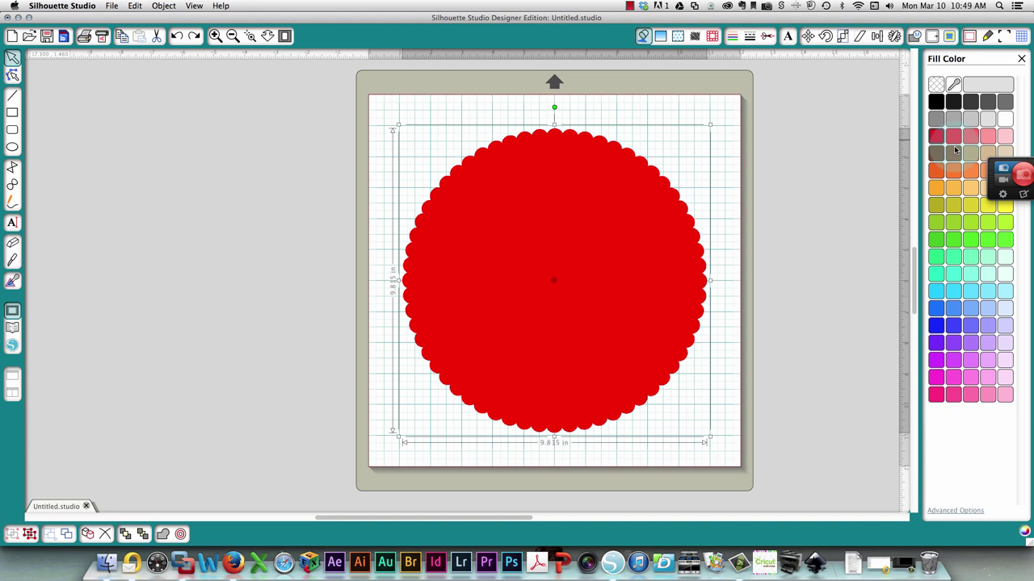
left_click(971, 118)
left_click(539, 154)
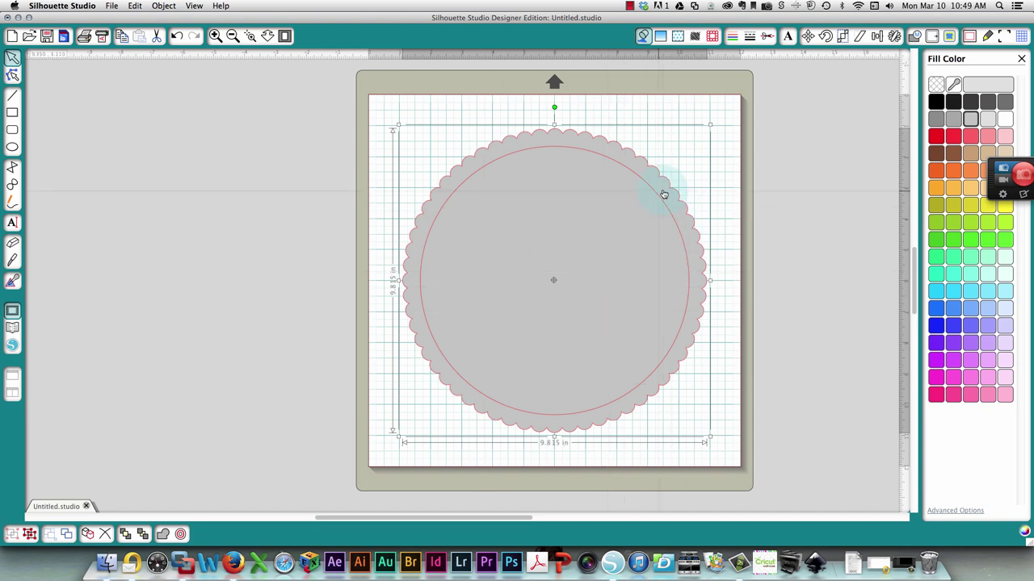
left_click(767, 35)
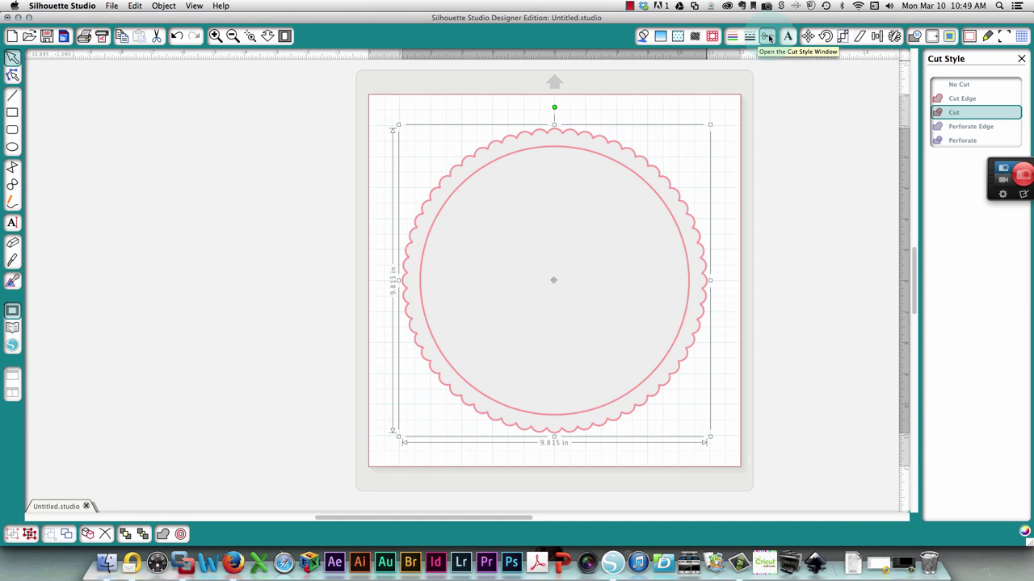
left_click(750, 36)
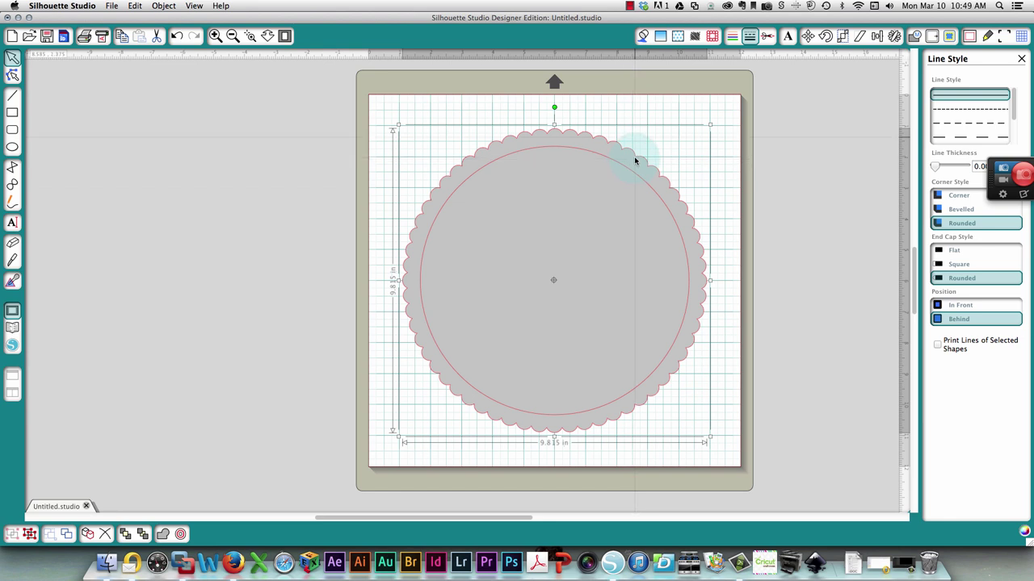
left_click(643, 37)
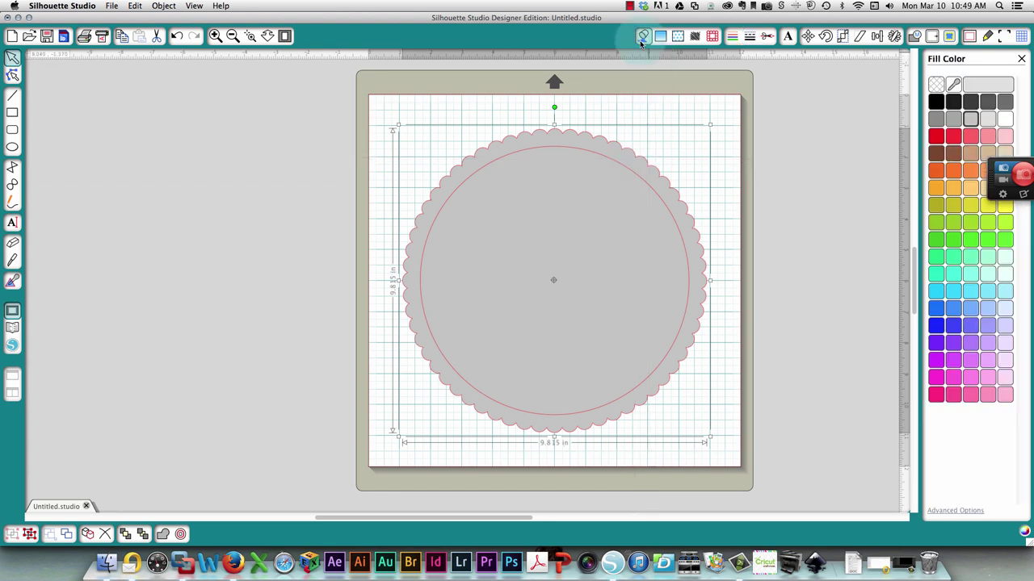
left_click(936, 135)
right_click(584, 153)
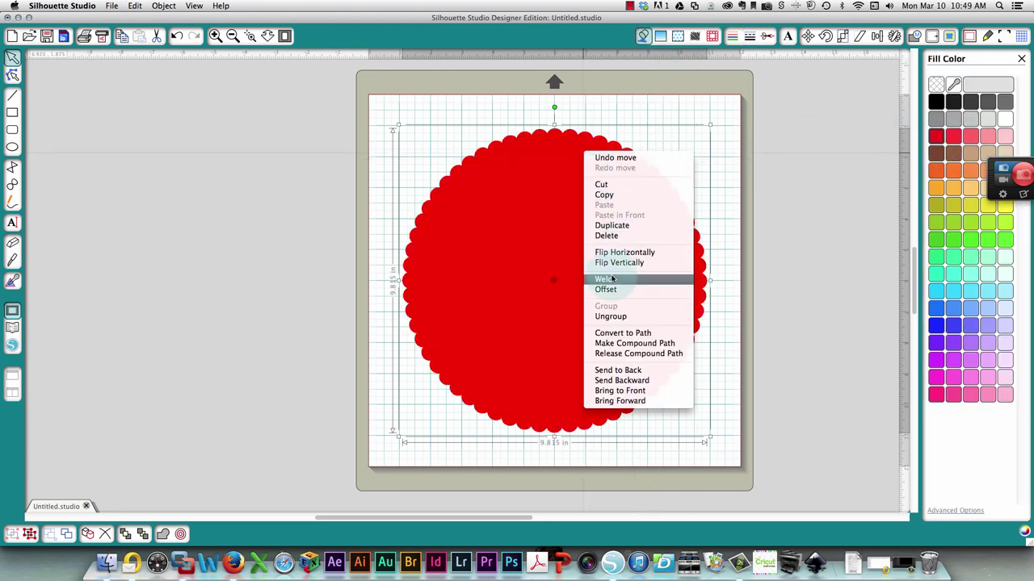
left_click(611, 345)
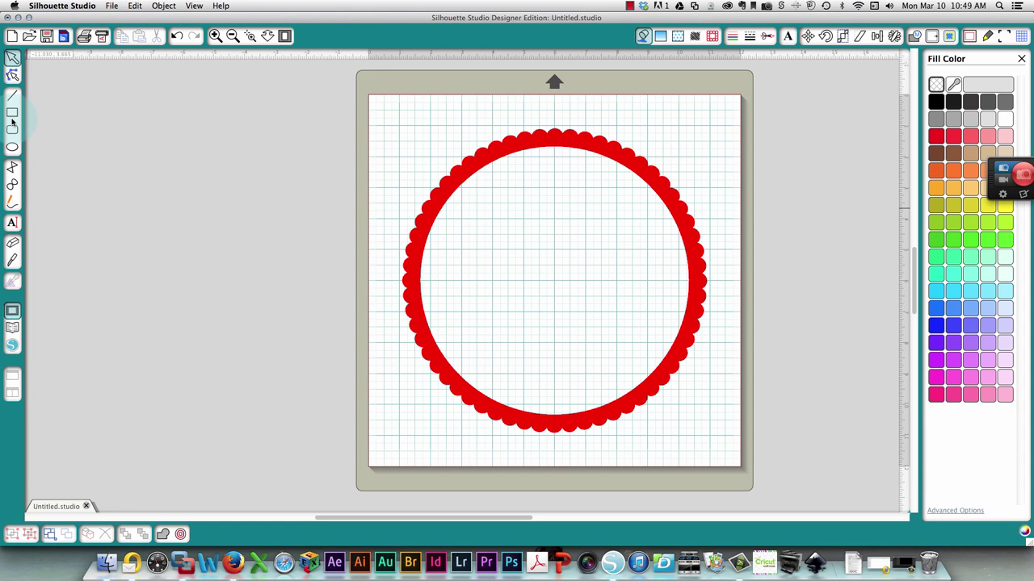
Draw a circle left of the mat, replacing an unwanted oval.
left_click(12, 147)
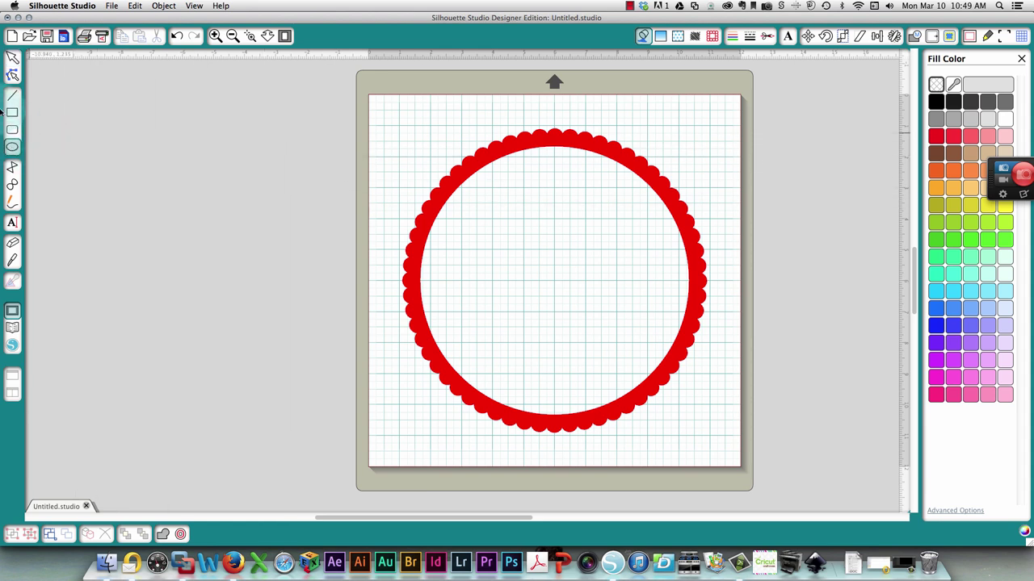
left_click_drag(90, 106, 321, 420)
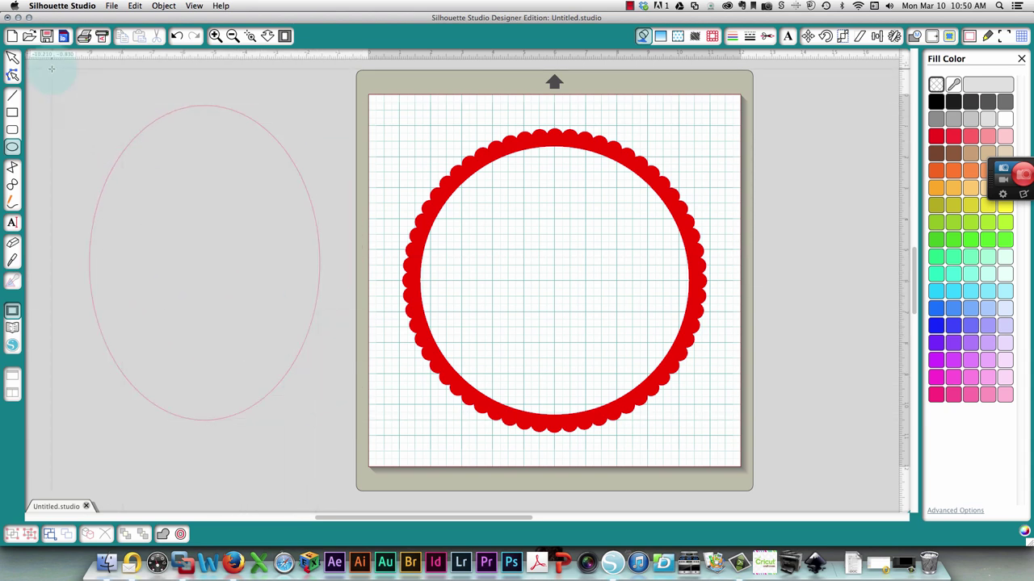
left_click(12, 58)
left_click(137, 133)
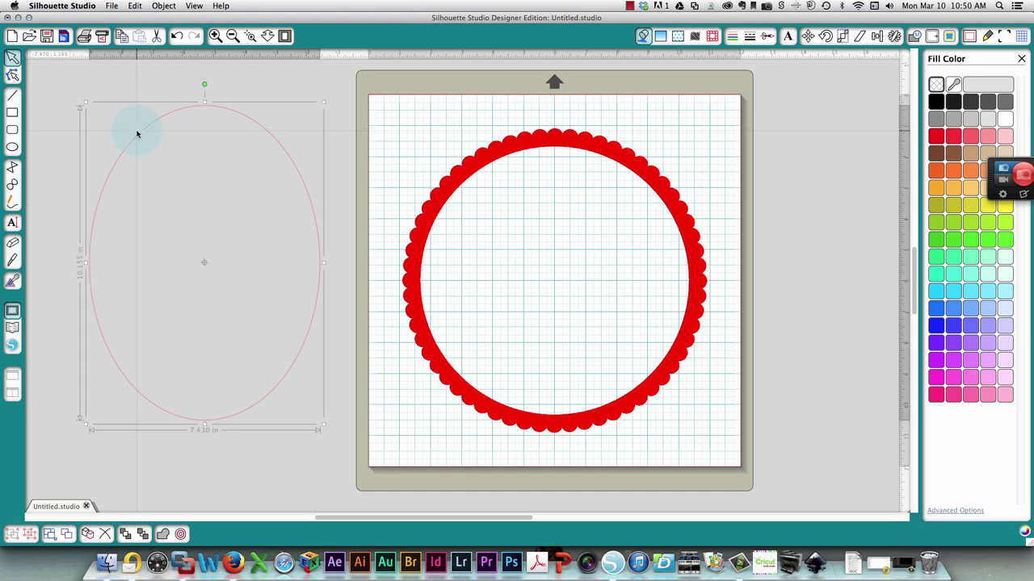
key("Delete")
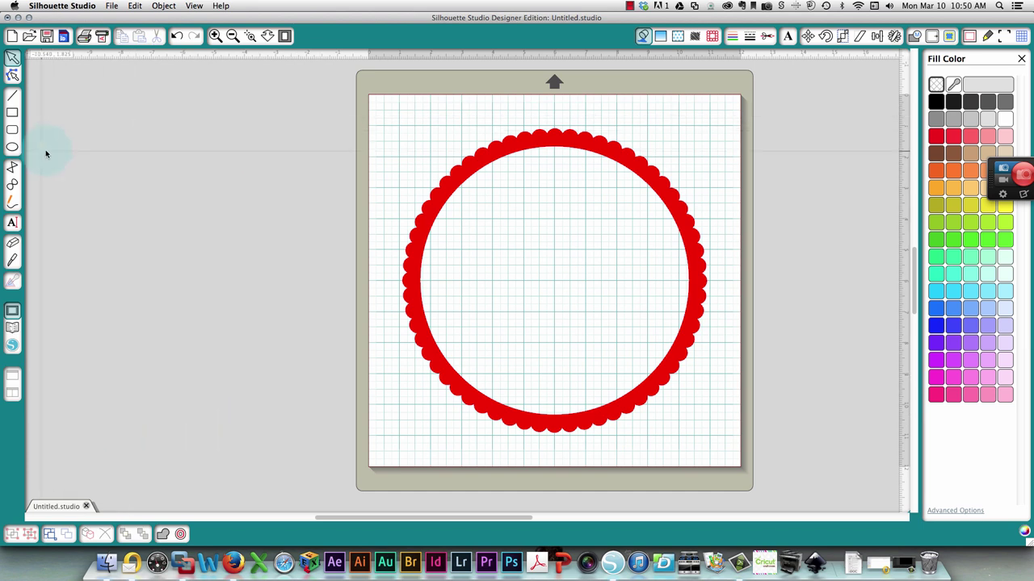
left_click(12, 147)
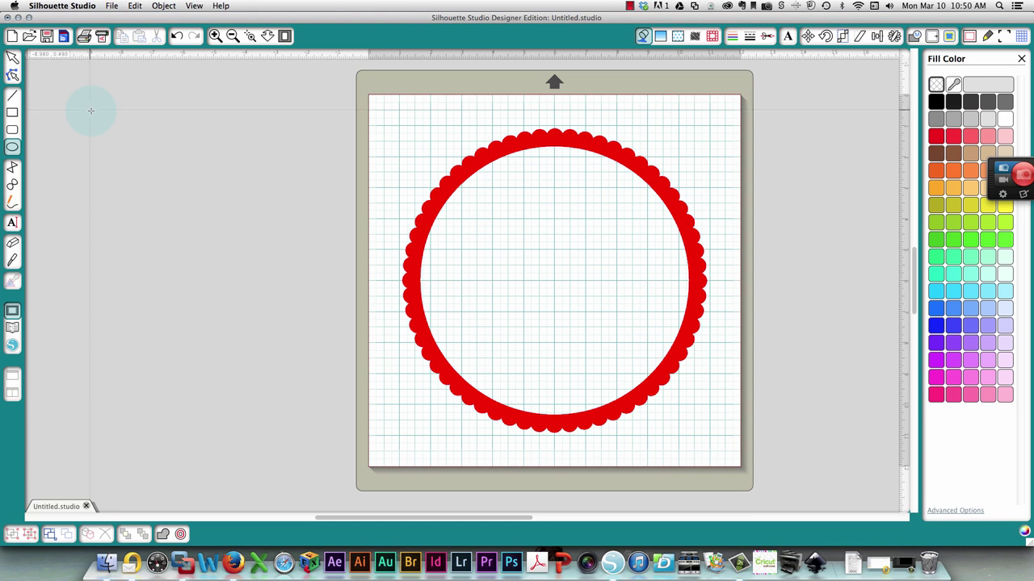
left_click_drag(99, 109, 316, 407)
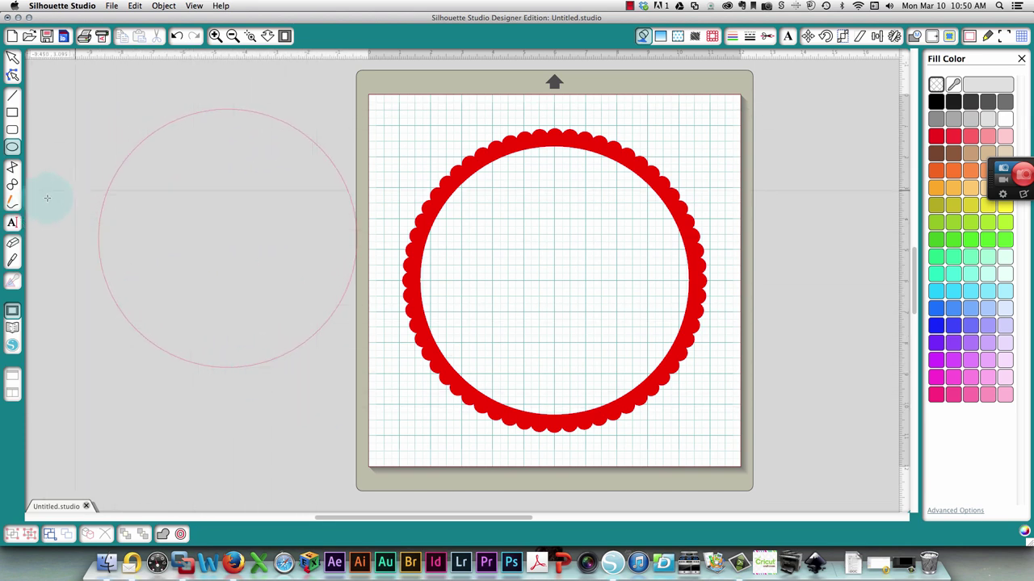
left_click(12, 56)
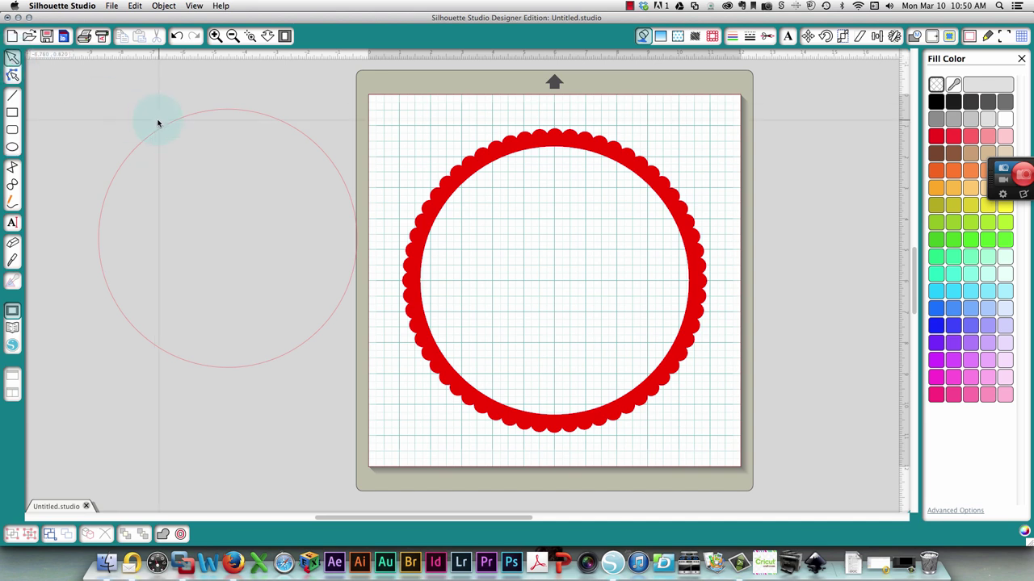
Move the new circle inside the red ring and shrink it slightly to fit.
left_click_drag(161, 131, 488, 173)
left_click(510, 160)
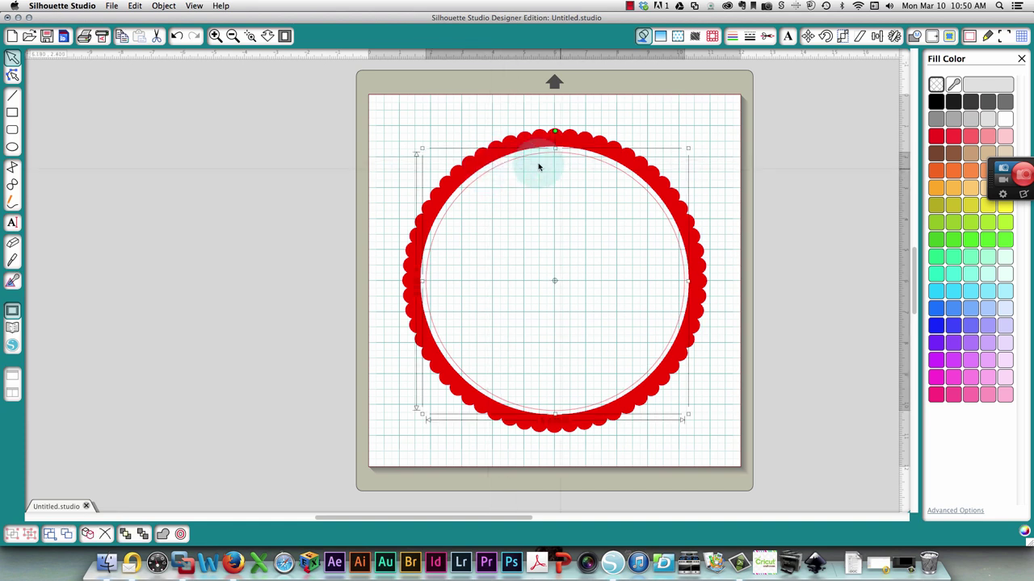
left_click_drag(689, 148, 683, 153)
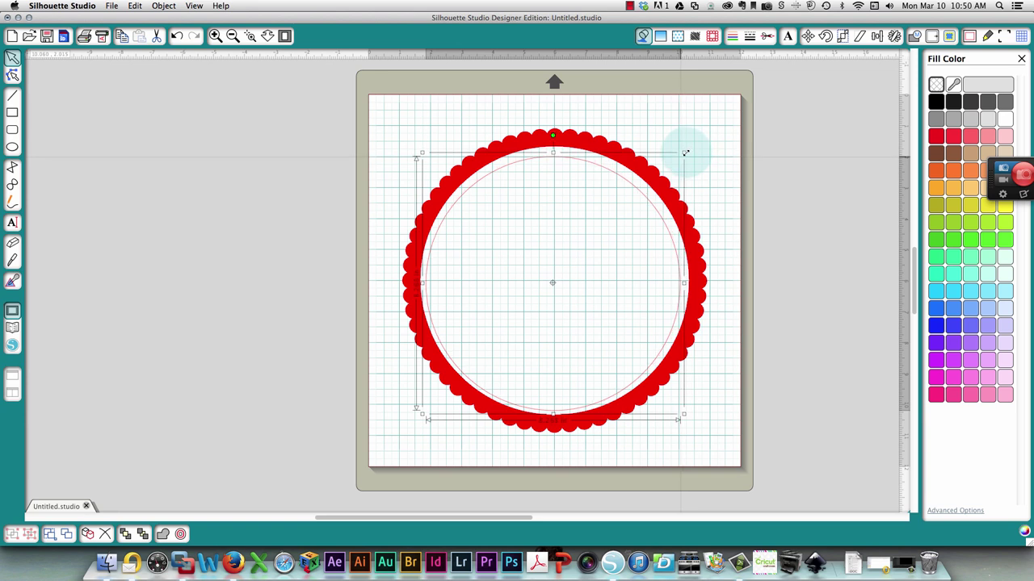
left_click(876, 36)
Centre the inner circle on the page and give it an internal offset with a wider distance.
left_click(963, 294)
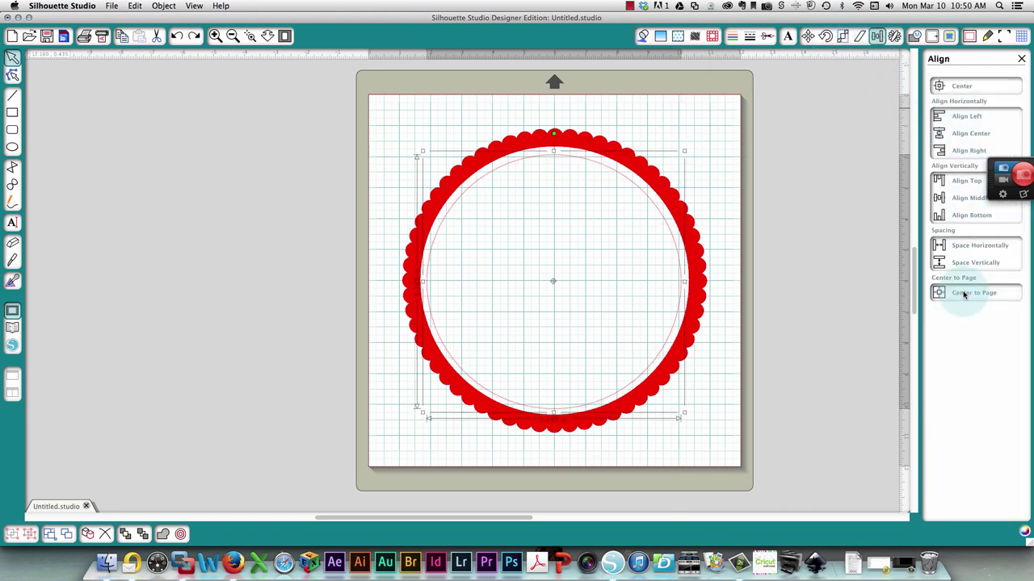
left_click(453, 316)
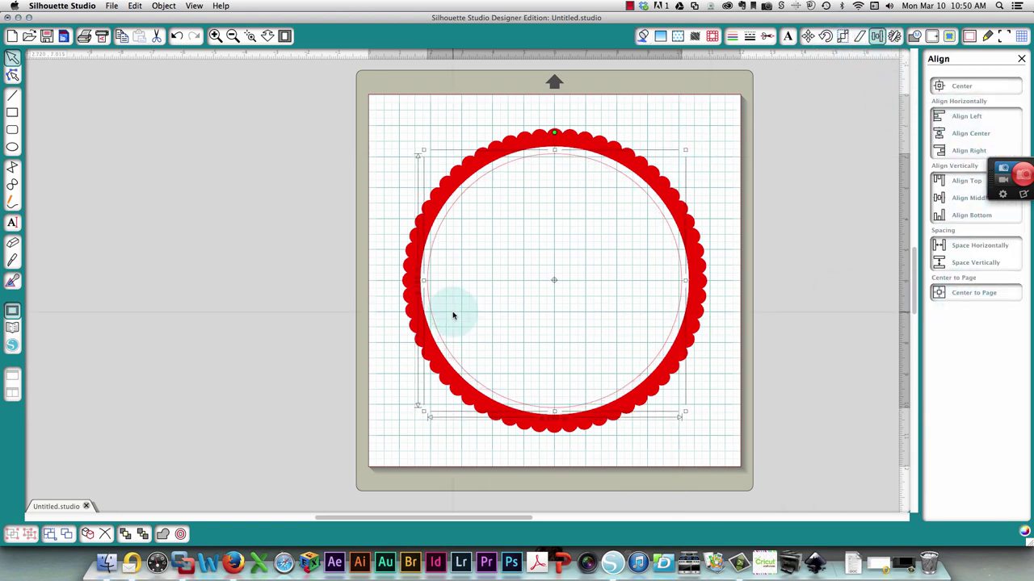
left_click(933, 36)
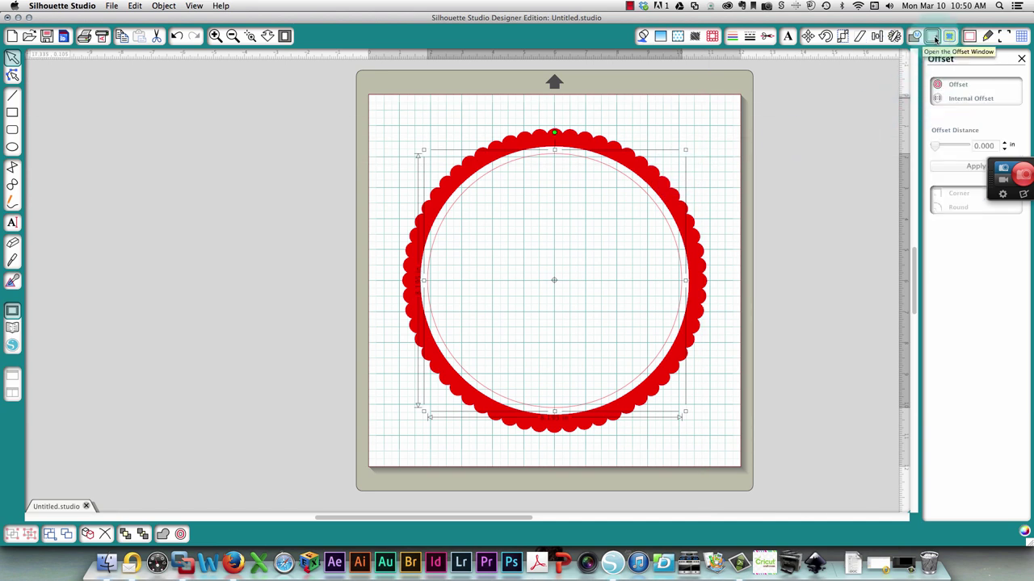
left_click(969, 99)
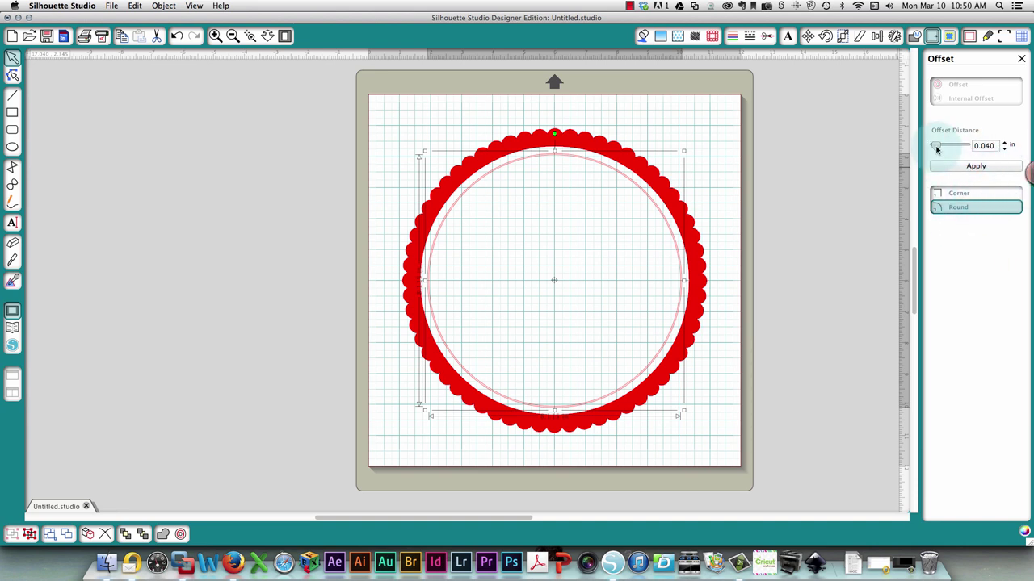
left_click_drag(937, 149, 939, 148)
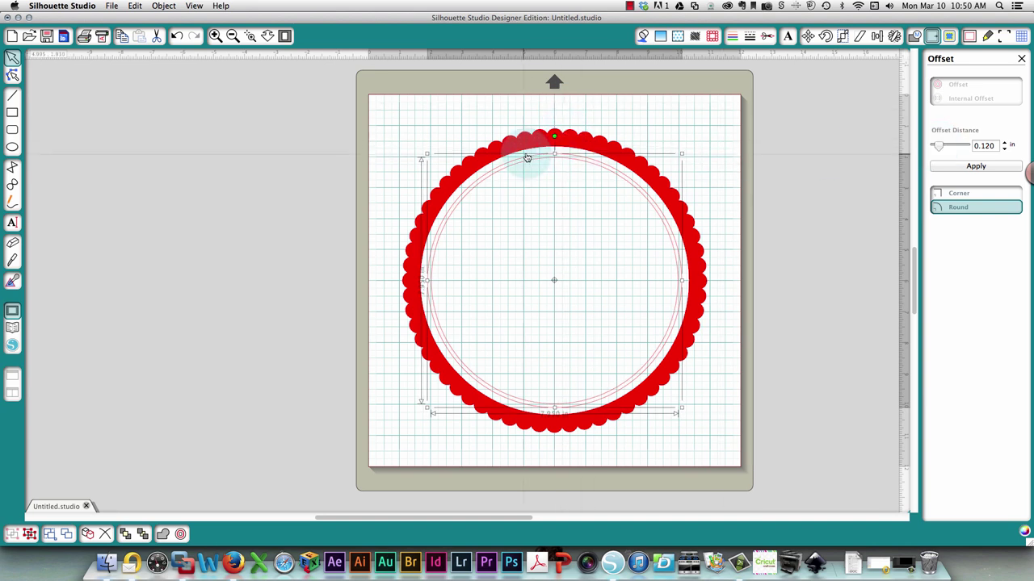
Weld the scalloped shape with the inner ring and fill the inner ring red.
left_click(470, 192)
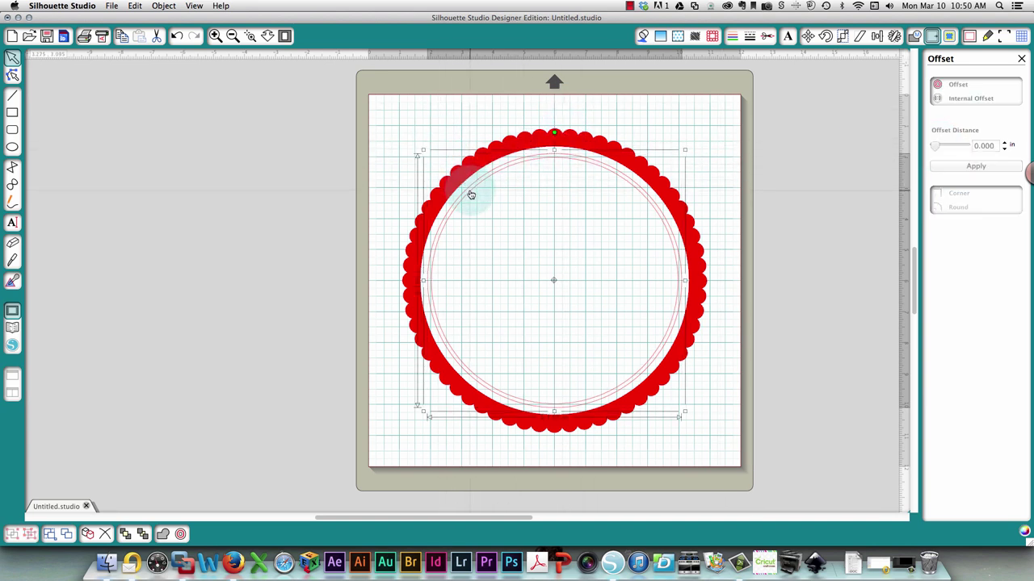
left_click(470, 193, "shift")
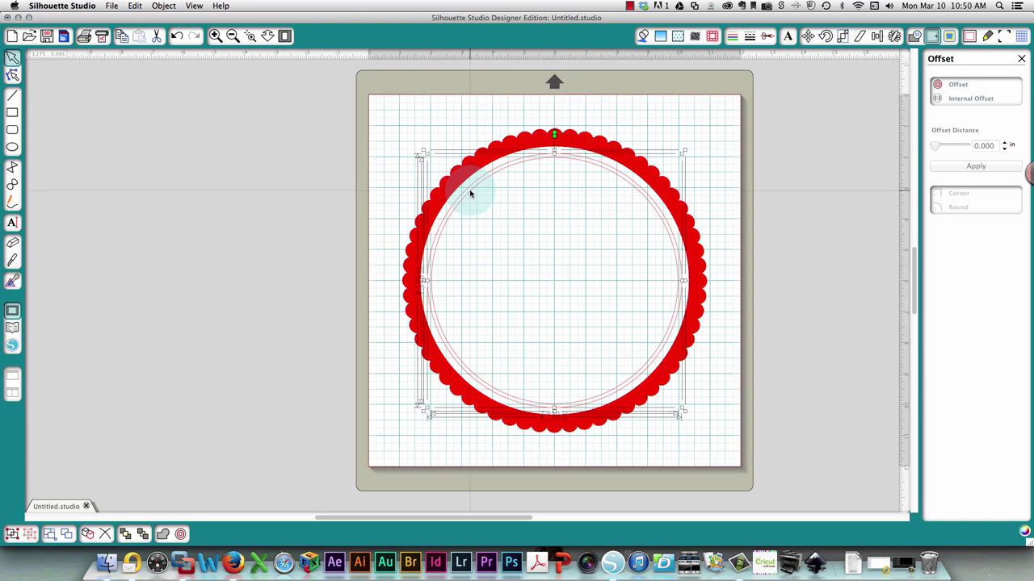
right_click(469, 192)
left_click(532, 334)
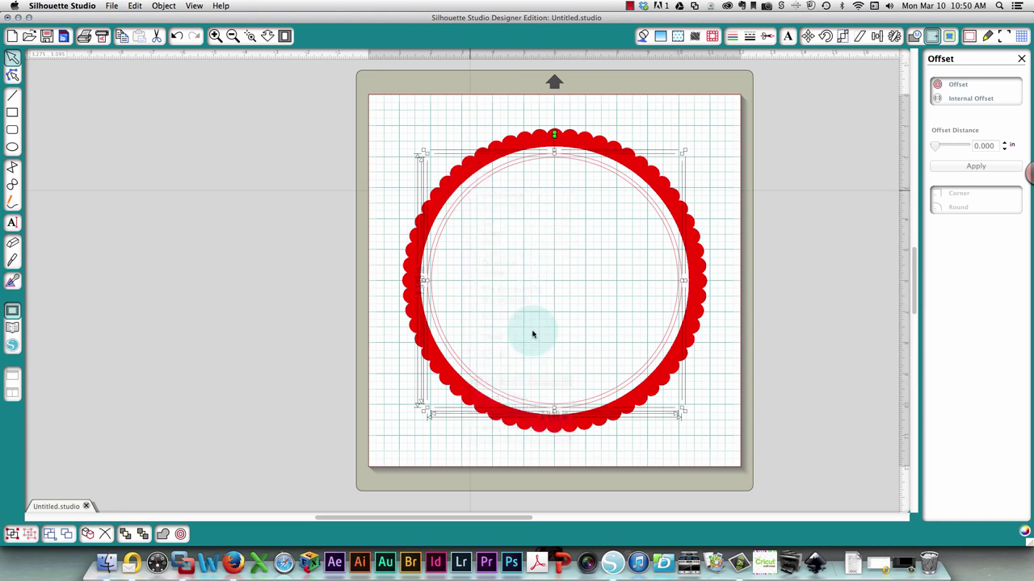
left_click(562, 166)
left_click(643, 36)
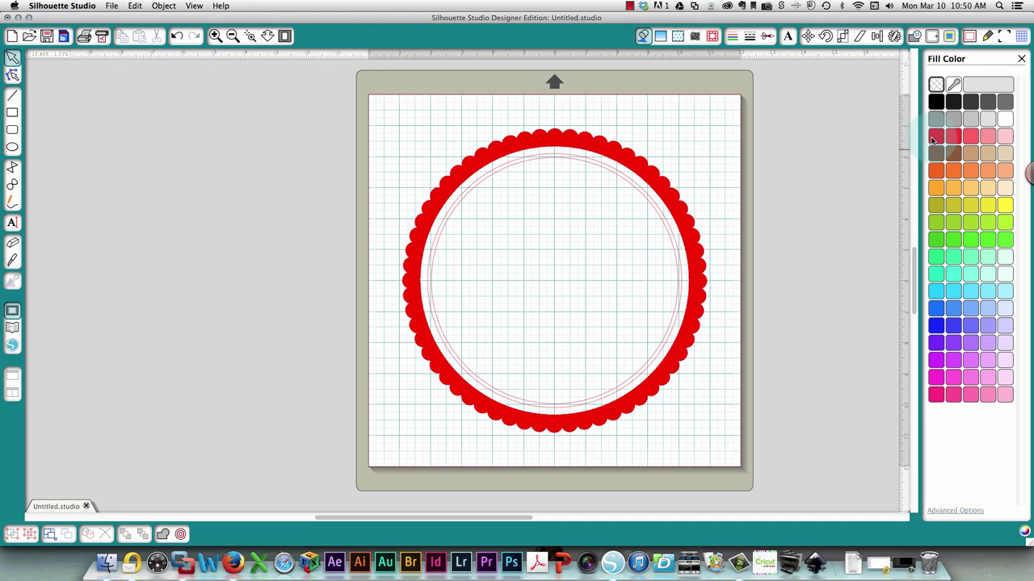
left_click(565, 155)
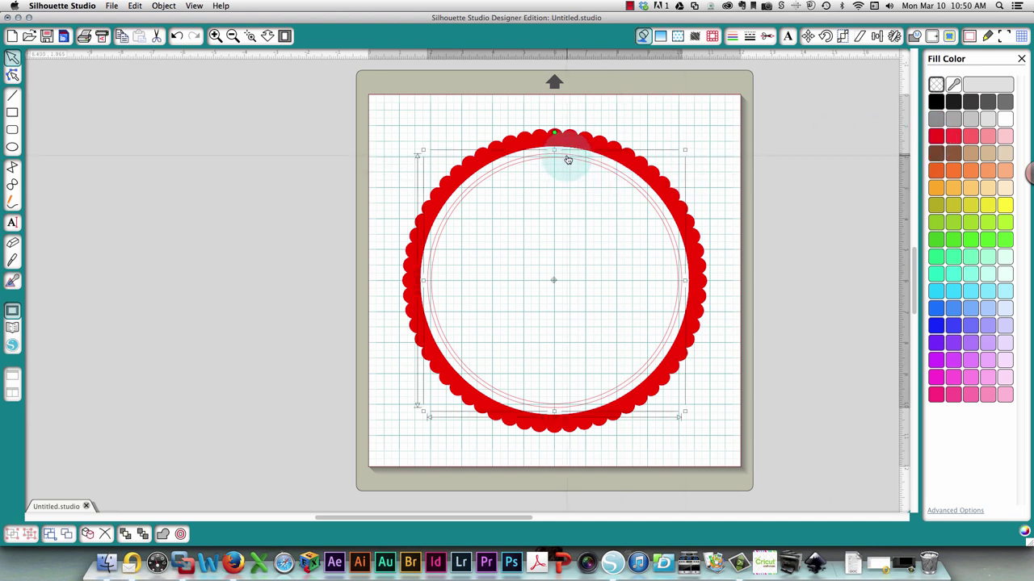
left_click(936, 135)
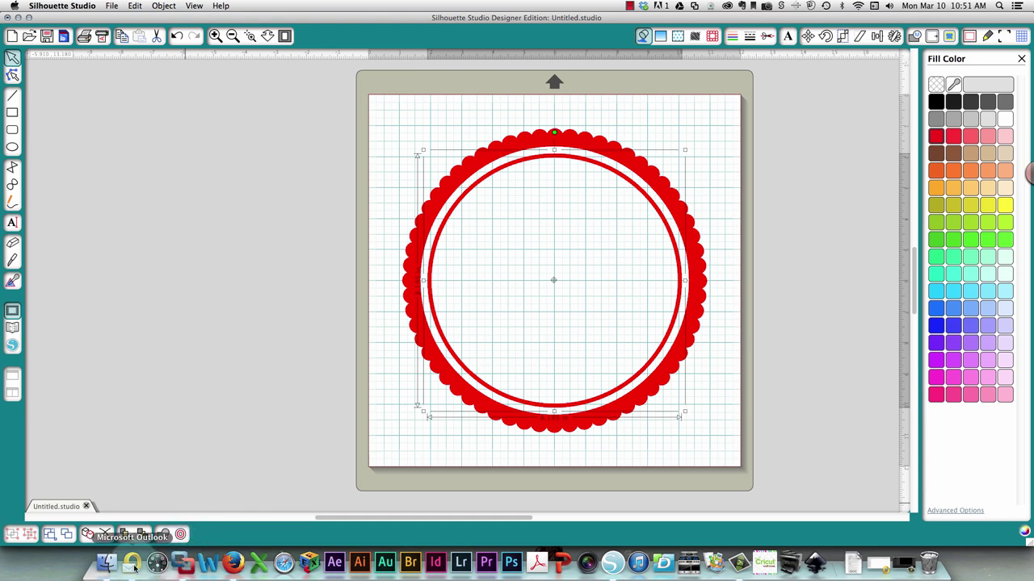
Search Google for 'chopin script font' in Firefox.
left_click(232, 565)
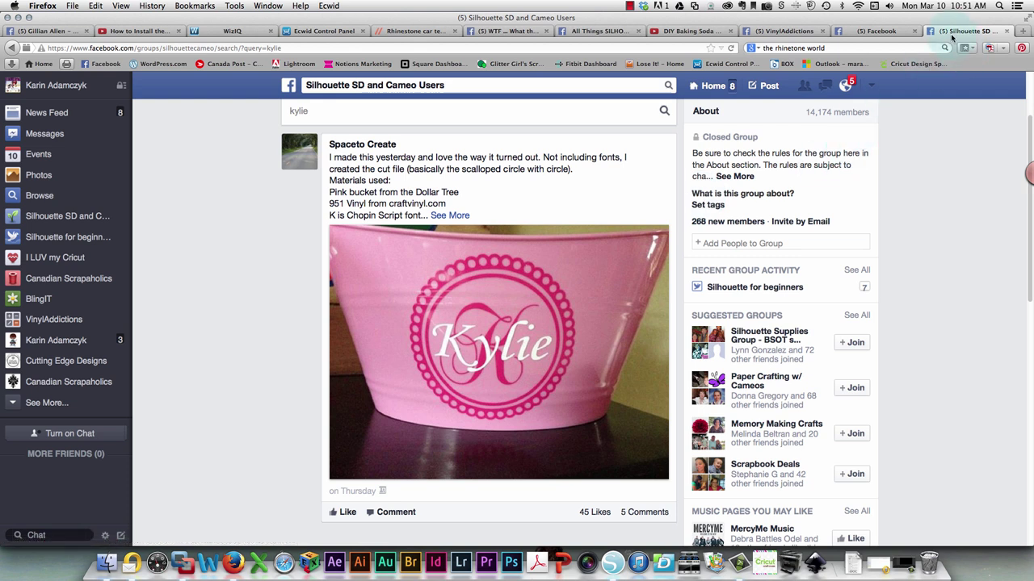
left_click(793, 48)
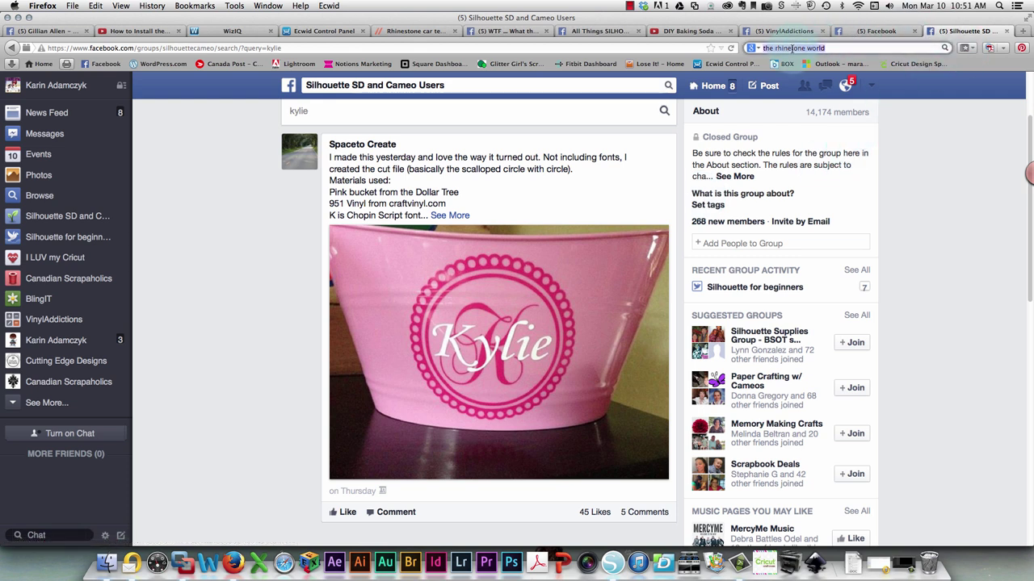
type("chopin ")
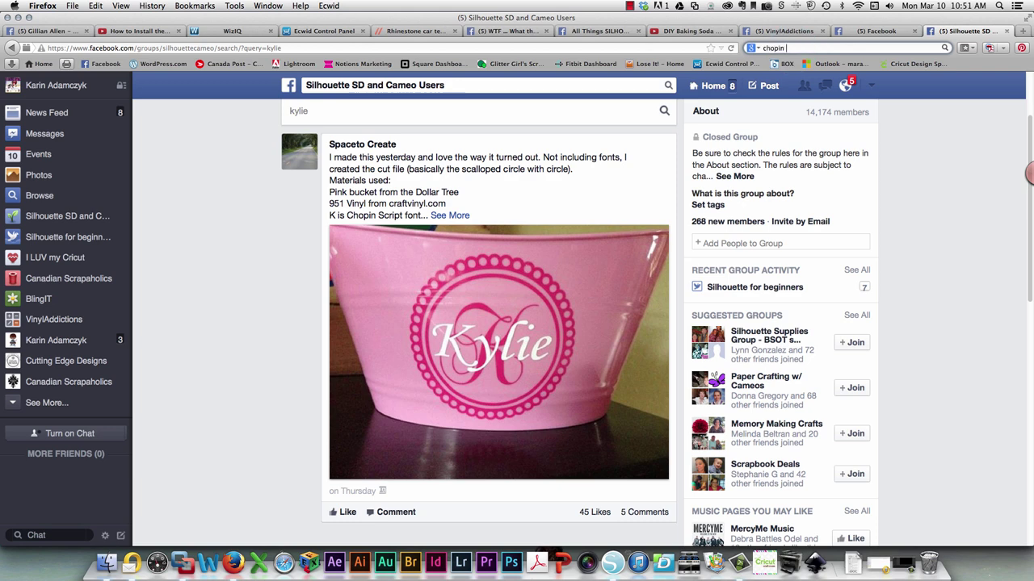
type("script fo")
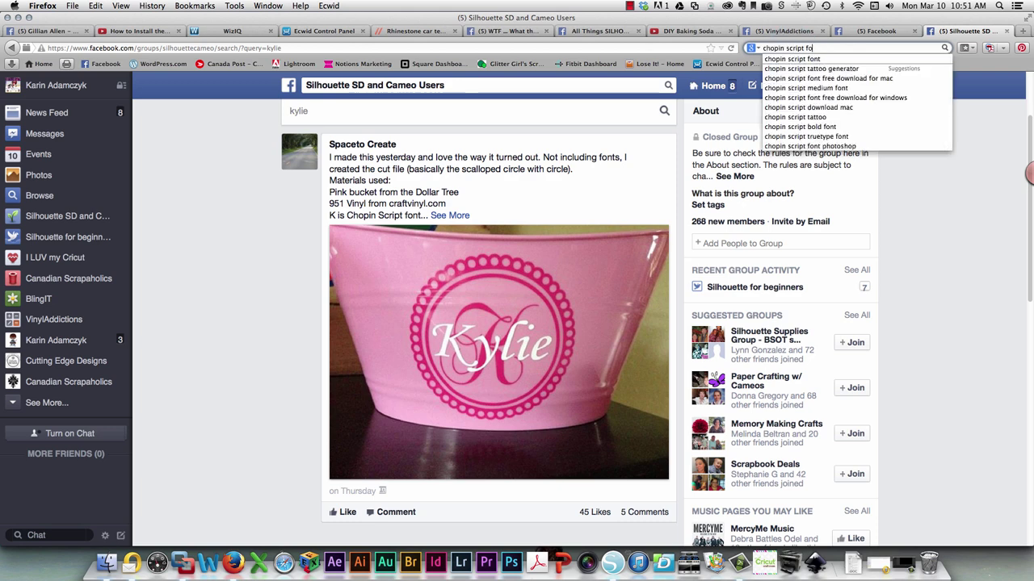
type("nt")
key("Return")
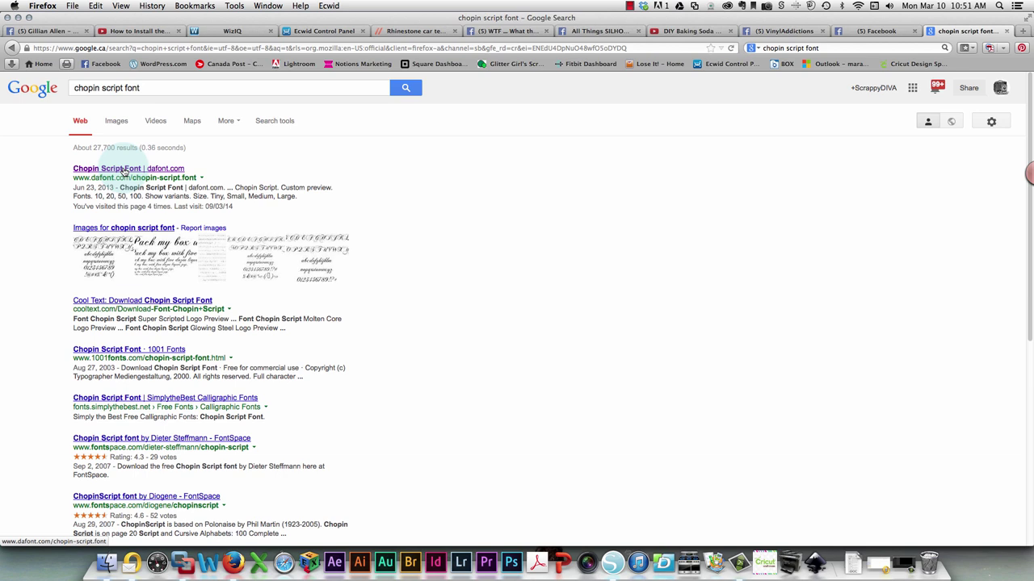
Open the dafont.com Chopin Script page and start downloading the font zip.
left_click(123, 170)
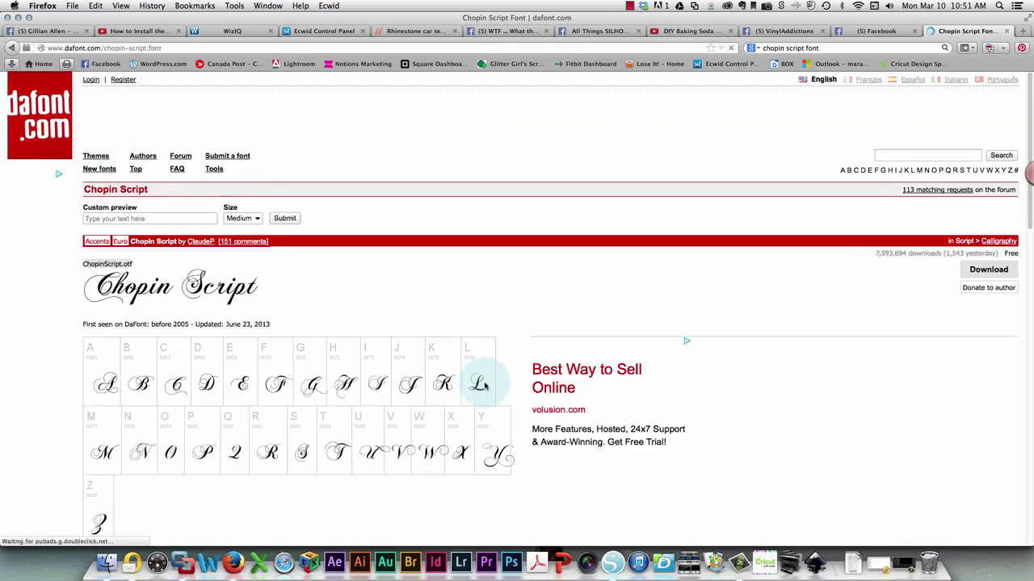
left_click(989, 269)
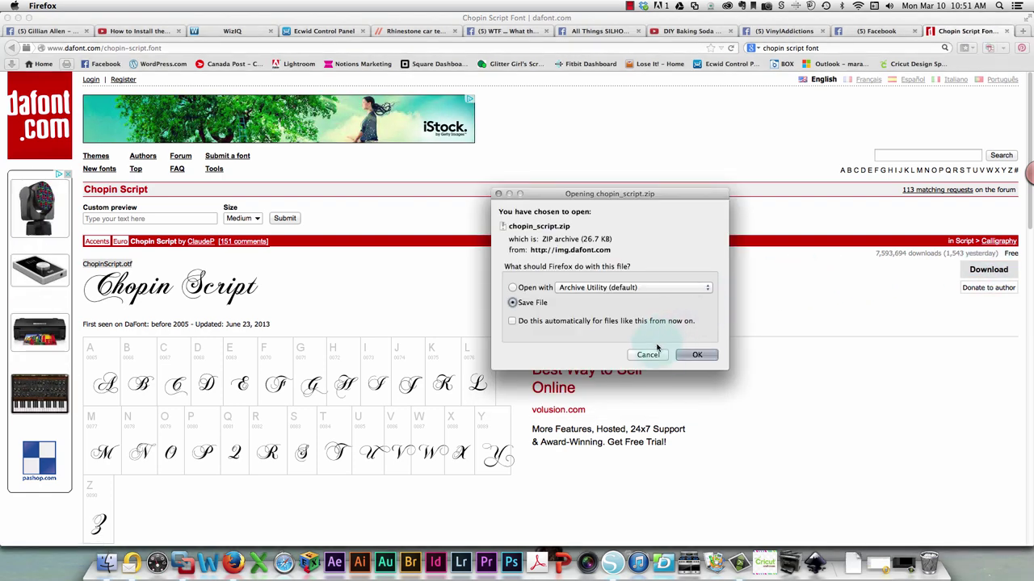
left_click(705, 356)
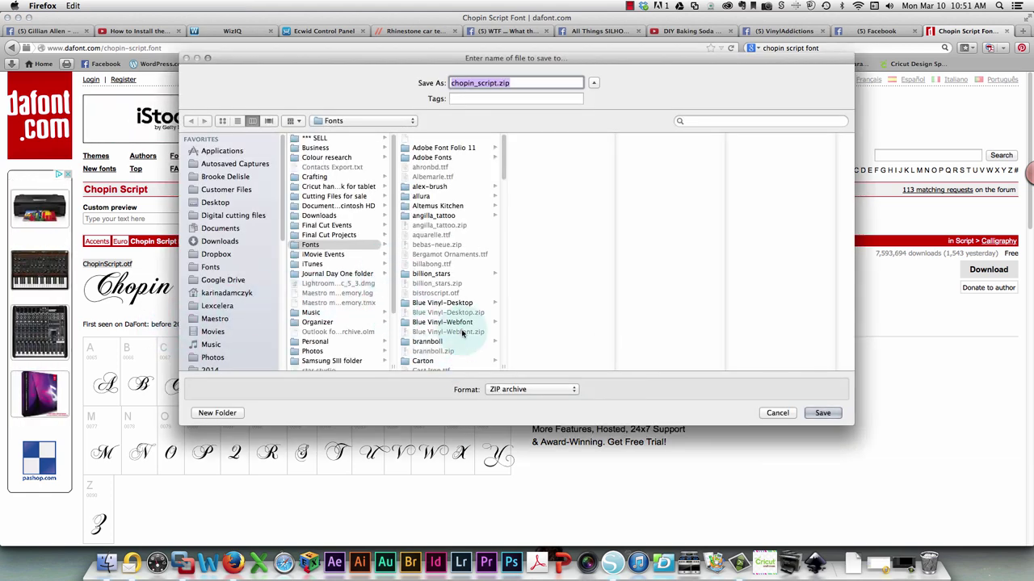
Save the zip to Fonts, then cancel because chopin_script.zip already exists.
scroll(463, 333, "down", 5)
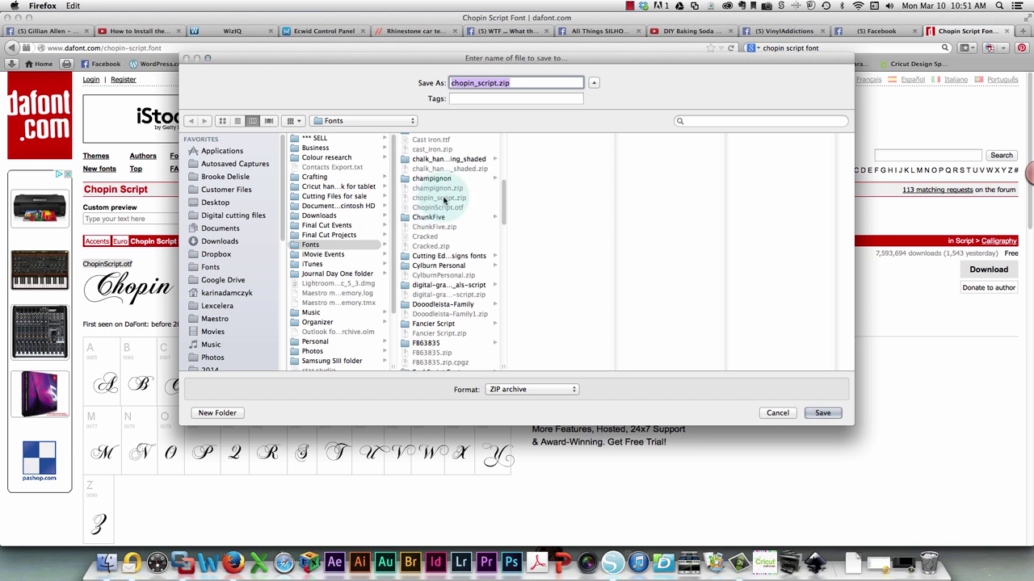
left_click(444, 200)
left_click(443, 200)
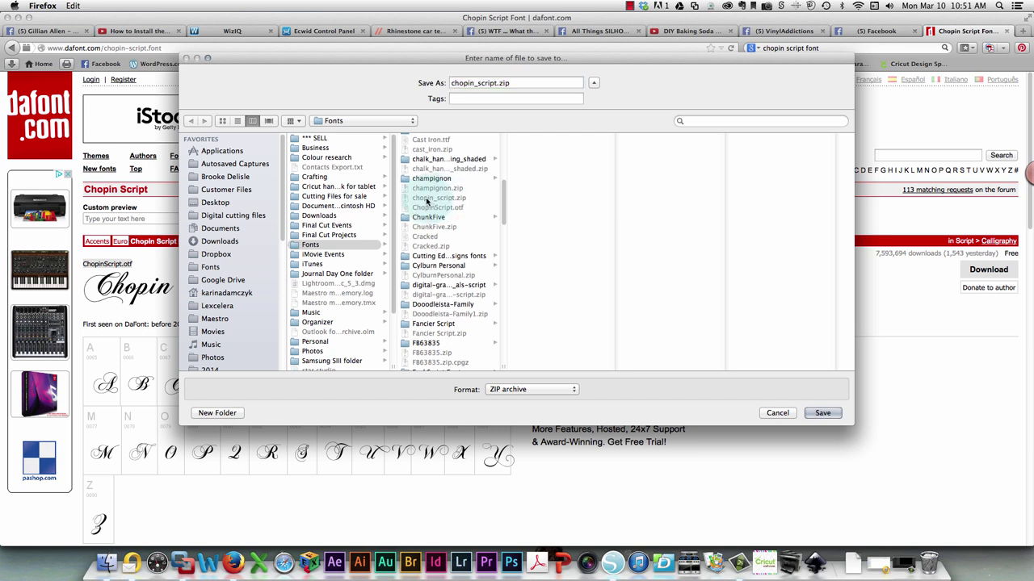
left_click(429, 203)
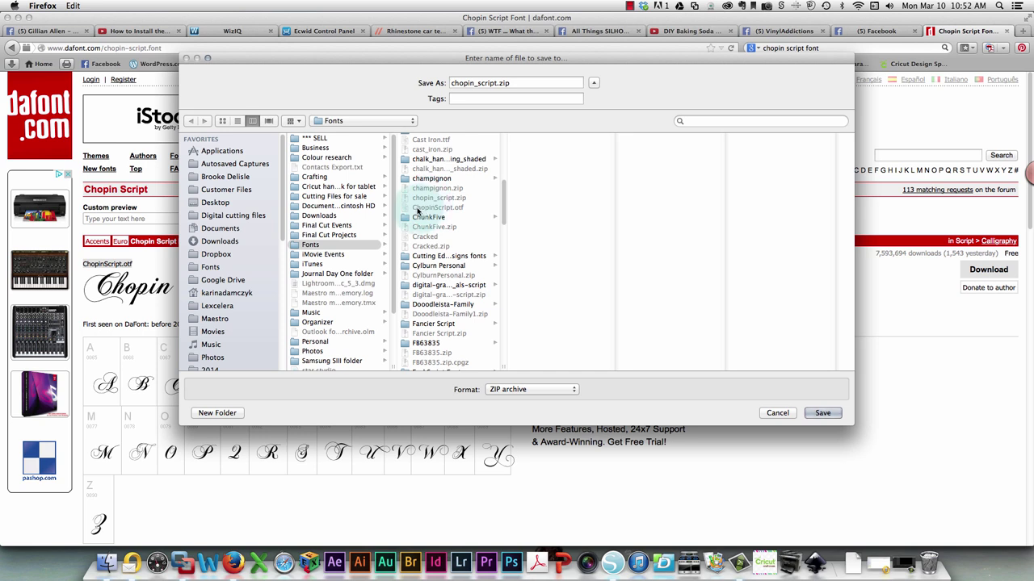
left_click(456, 208)
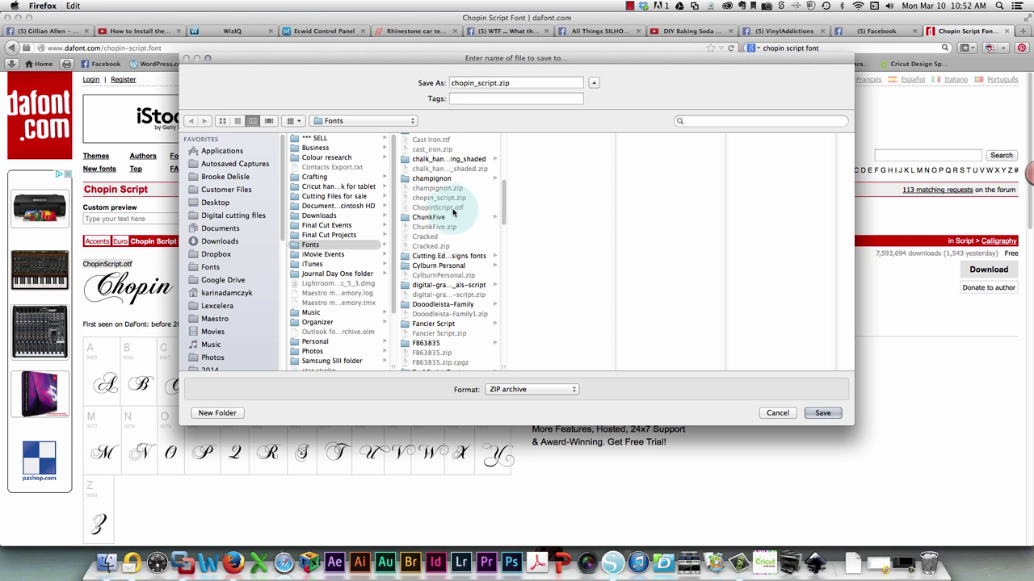
left_click(822, 412)
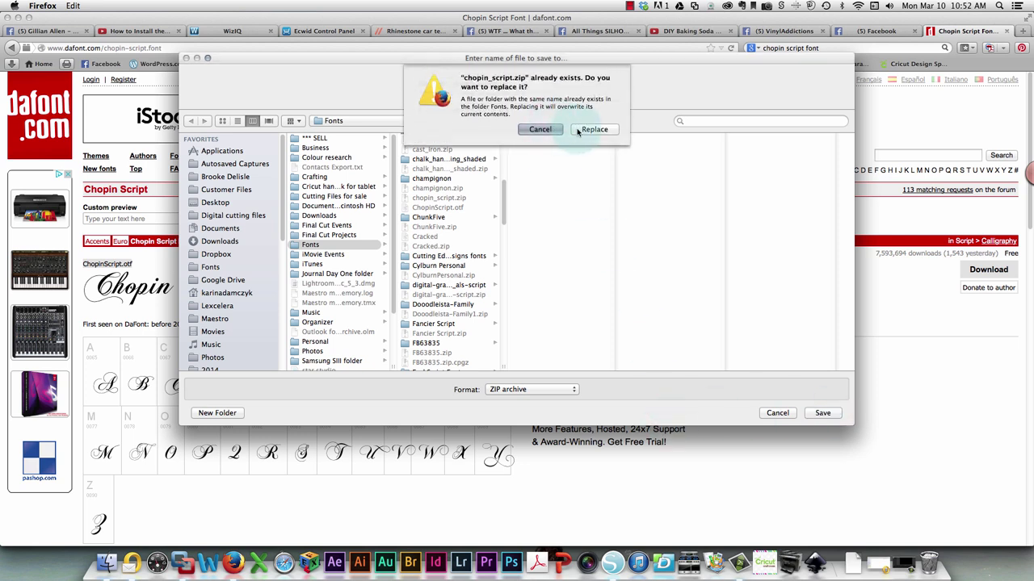
left_click(539, 129)
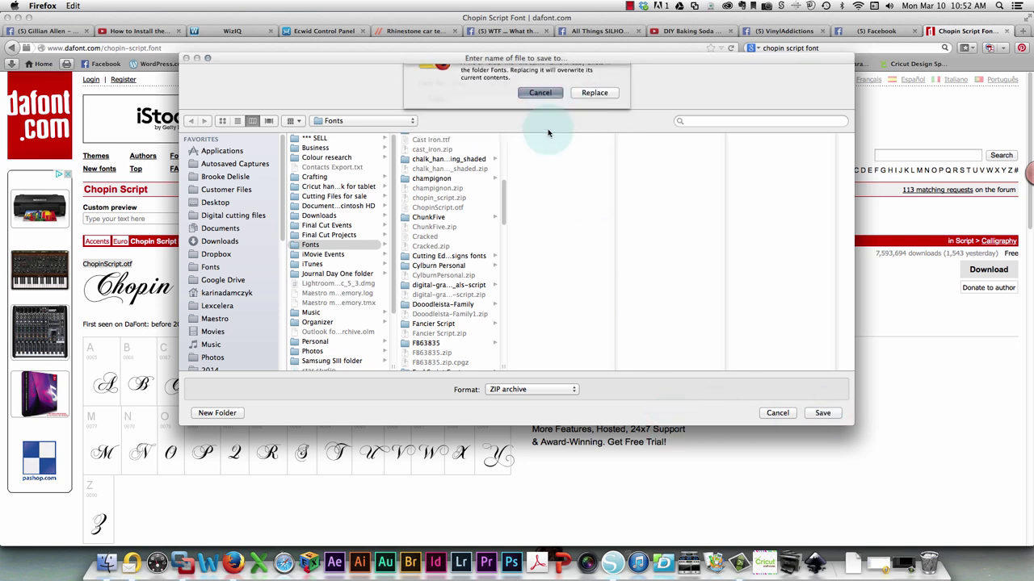
left_click(779, 414)
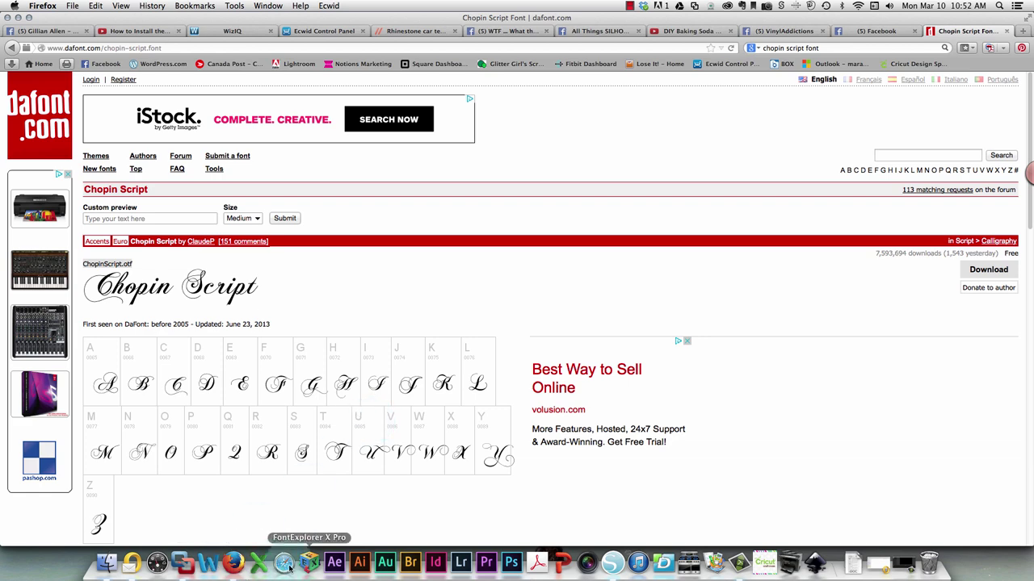
Add a 'K' text left of the mat and set it in Chopin Script.
left_click(612, 563)
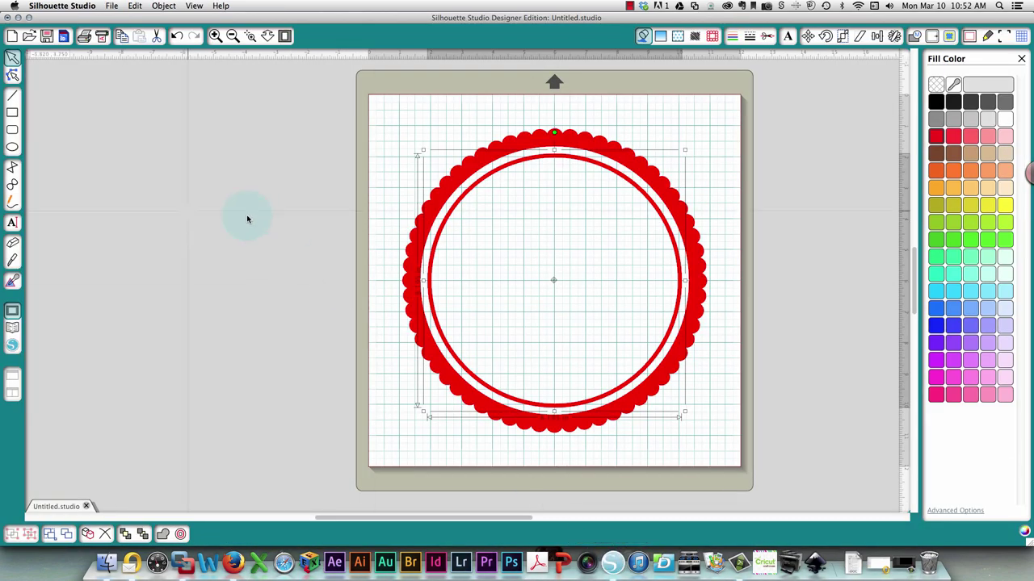
left_click(12, 224)
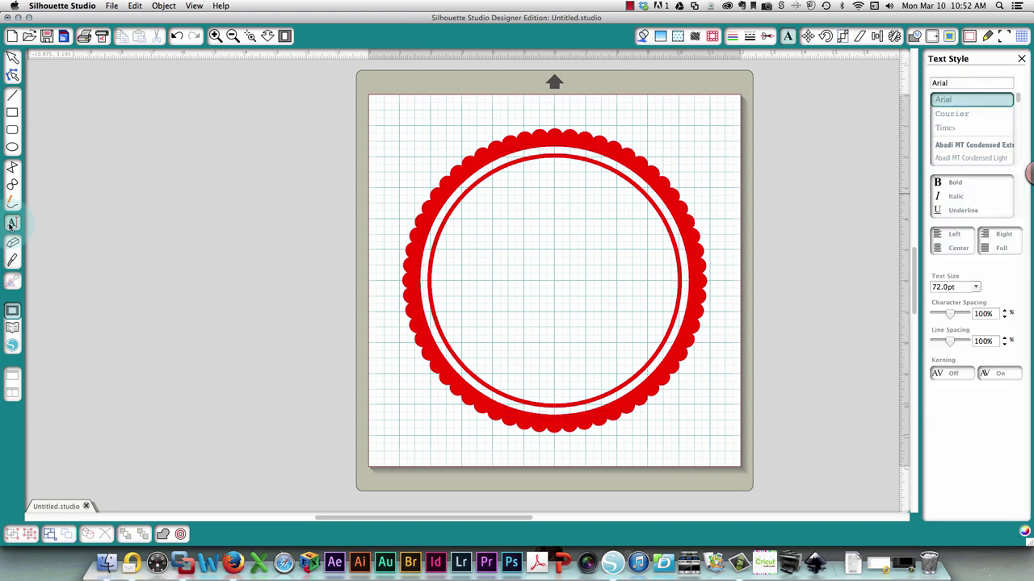
left_click(184, 176)
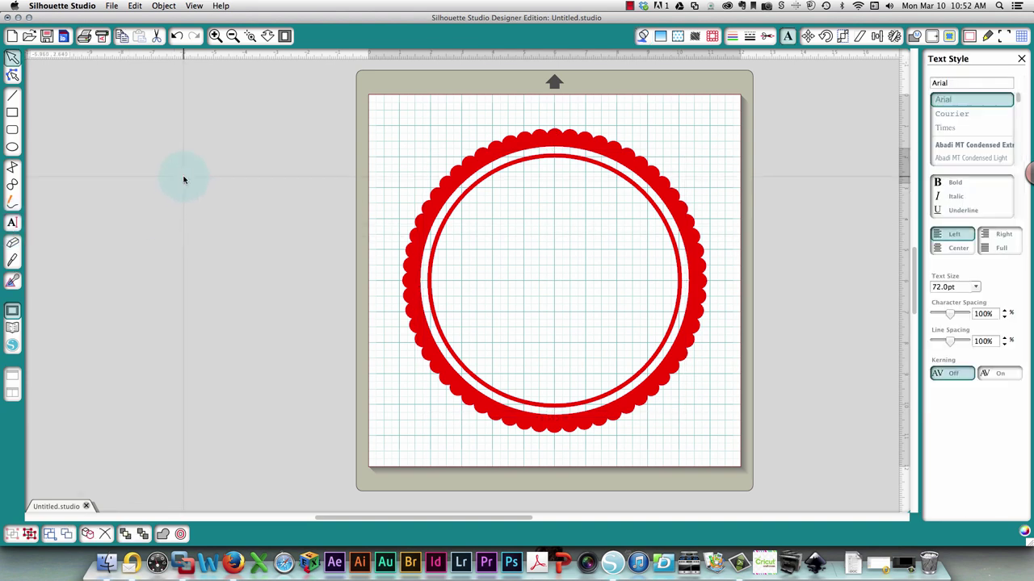
type("K")
left_click(188, 165)
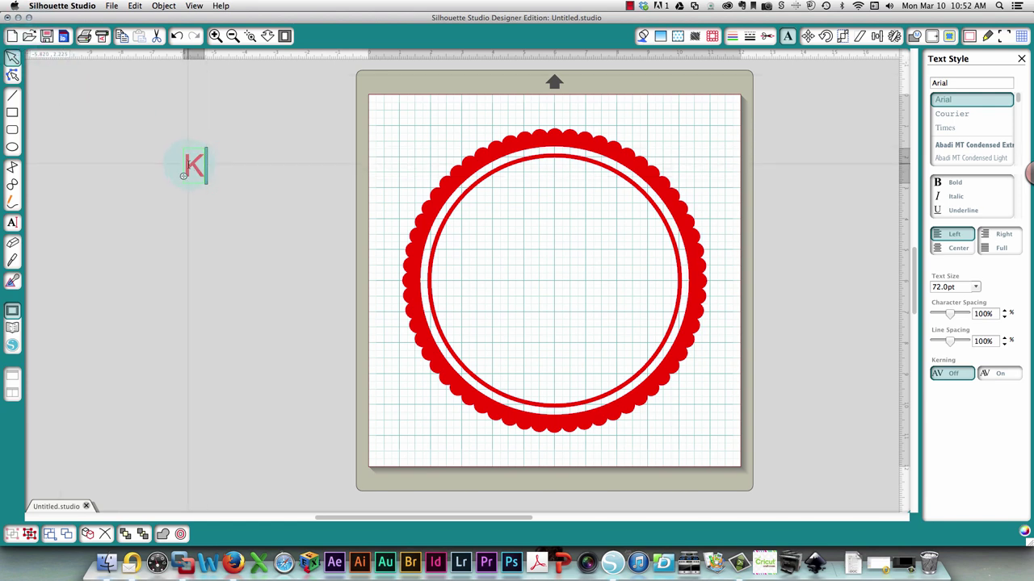
left_click(250, 150)
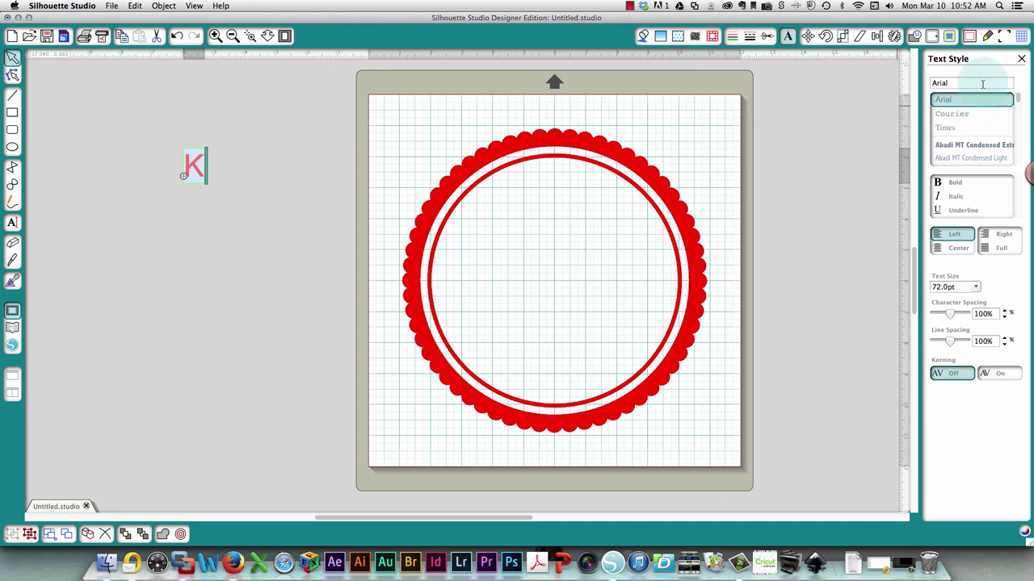
type("chopinScript")
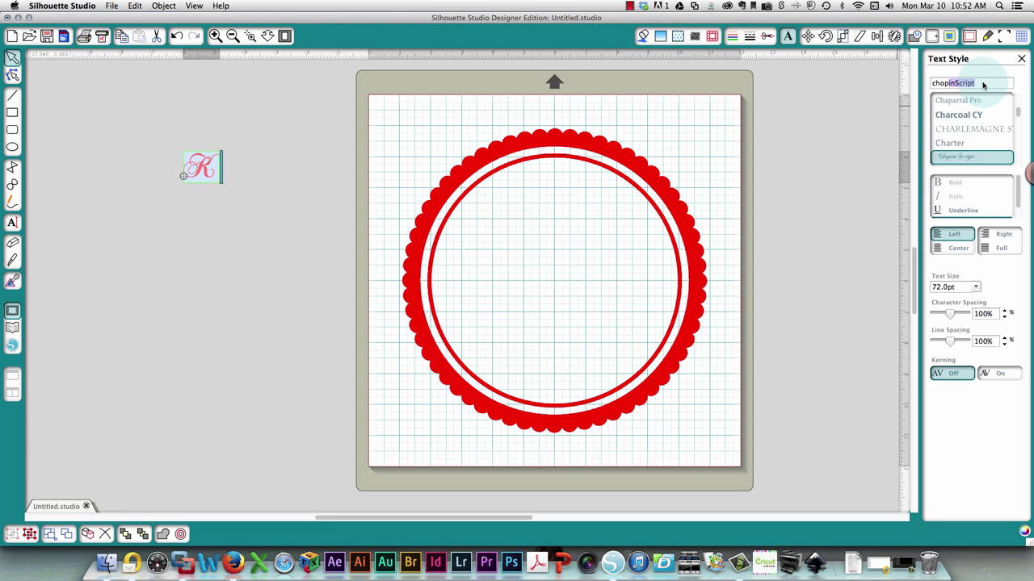
left_click(986, 166)
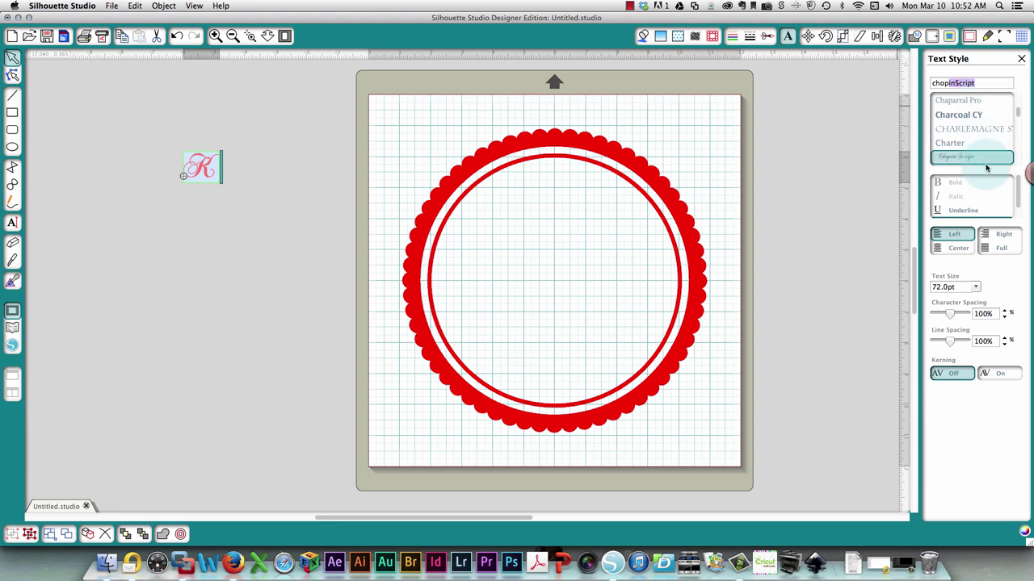
left_click(181, 173)
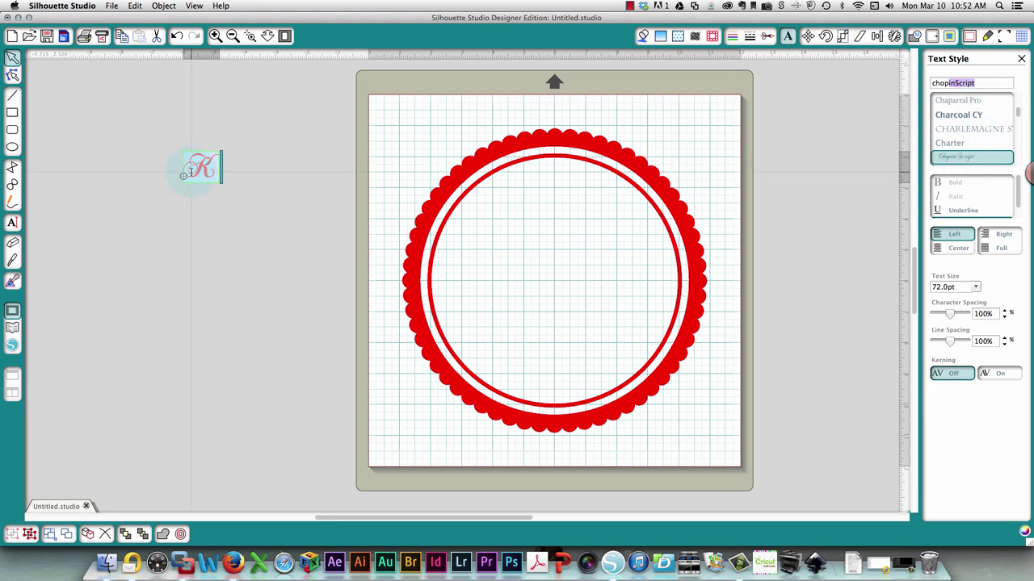
Scale the K to 413.6pt and move it into the centre of the scalloped ring.
left_click(201, 171)
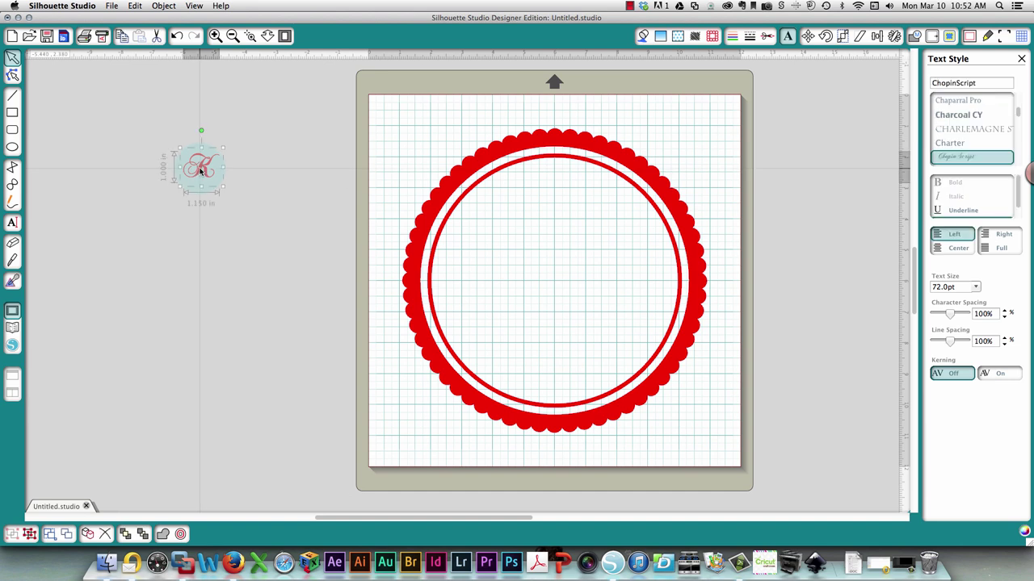
left_click_drag(225, 189, 308, 270)
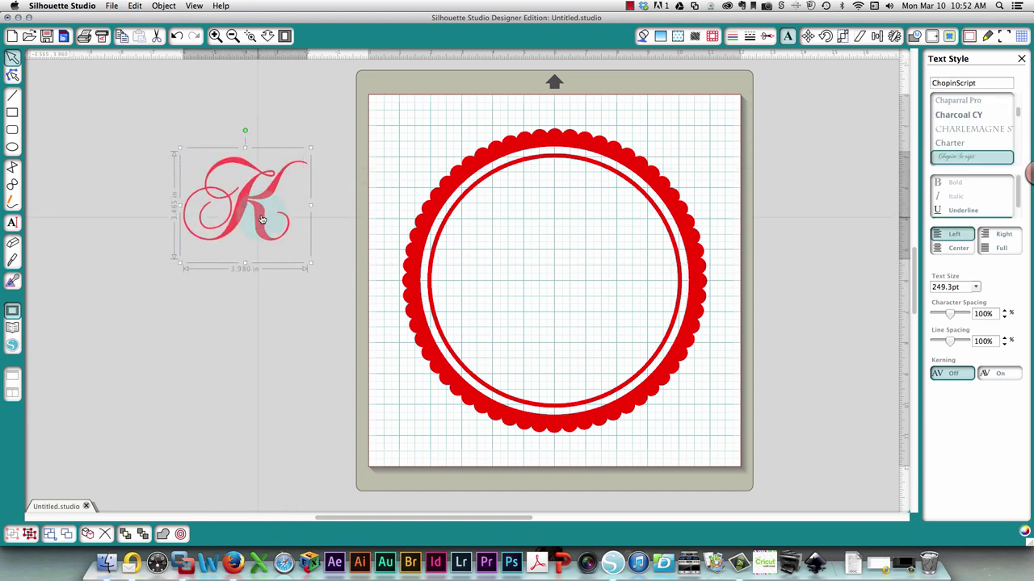
left_click_drag(289, 193, 600, 274)
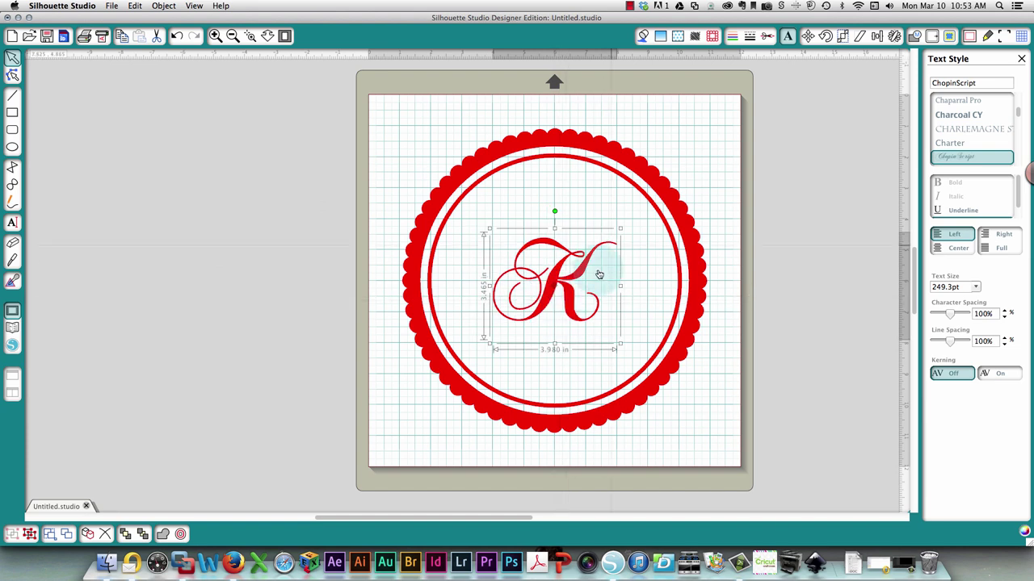
left_click(623, 225)
left_click(587, 257)
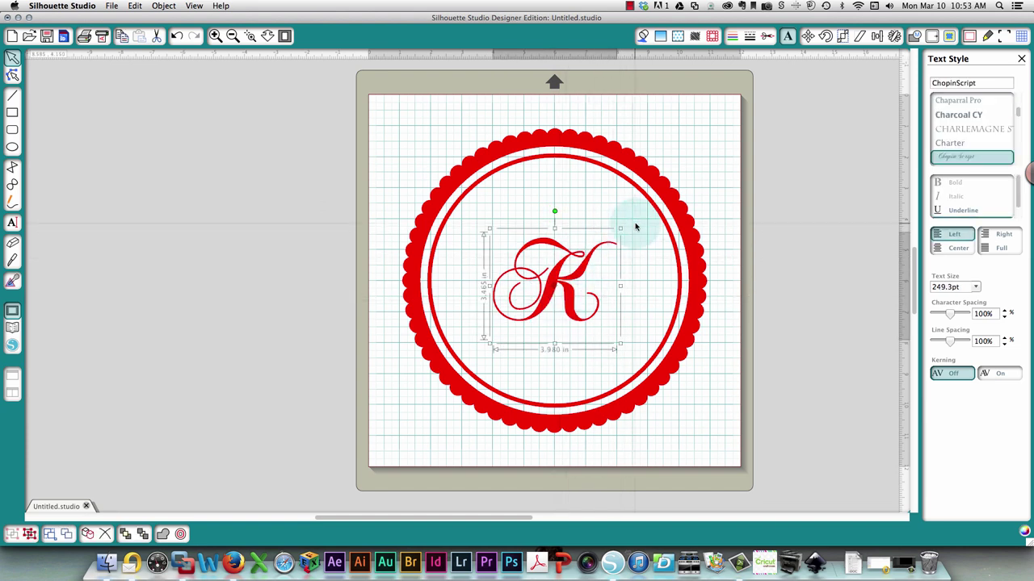
left_click_drag(619, 227, 683, 173)
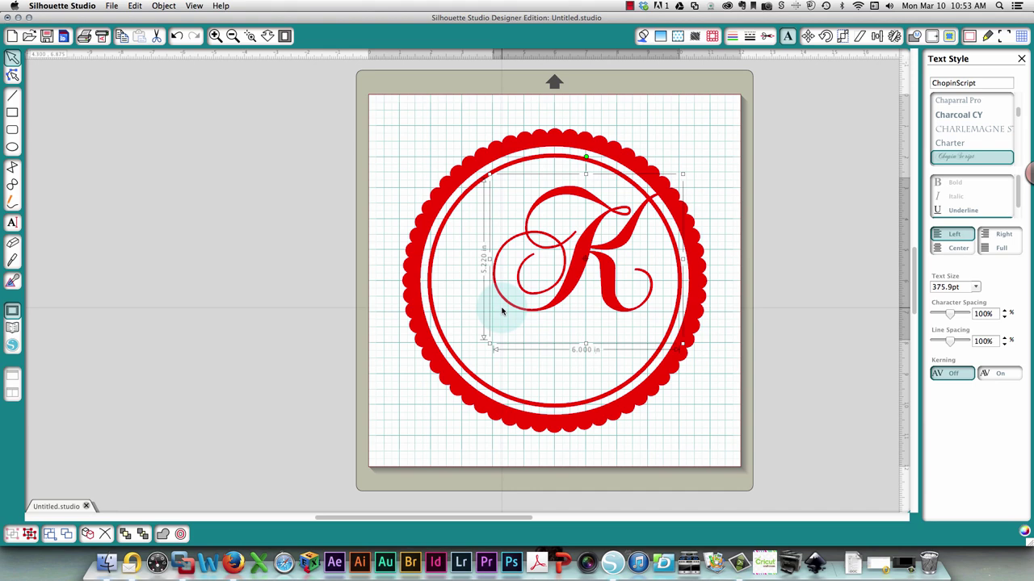
left_click_drag(487, 346, 469, 363)
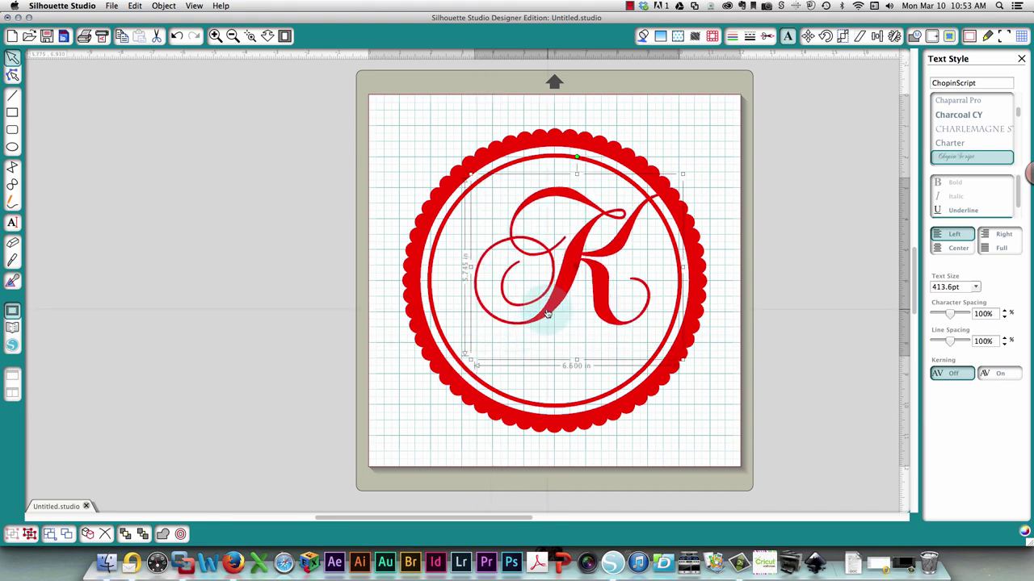
left_click_drag(549, 313, 525, 327)
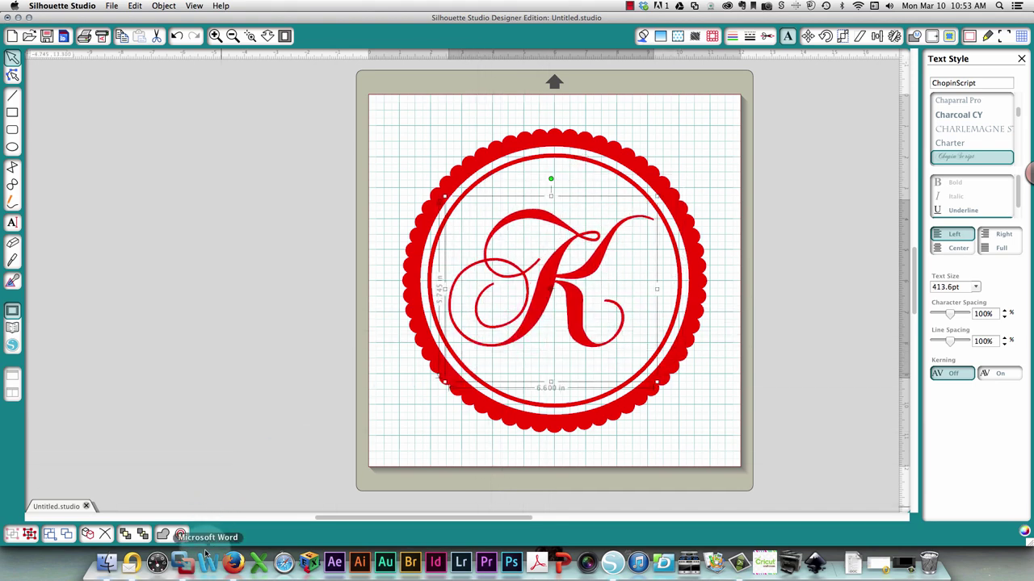
left_click(233, 563)
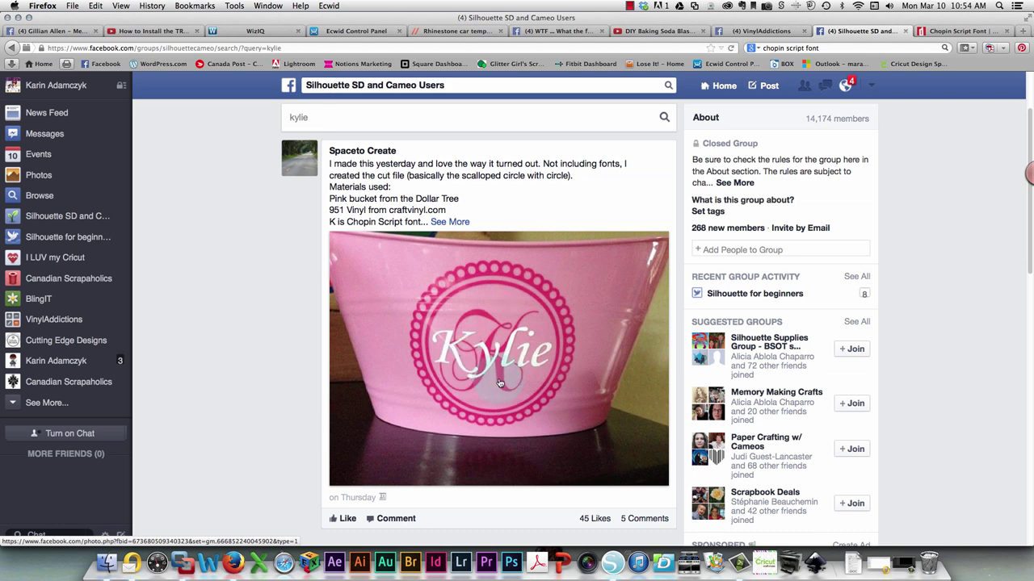
left_click(613, 564)
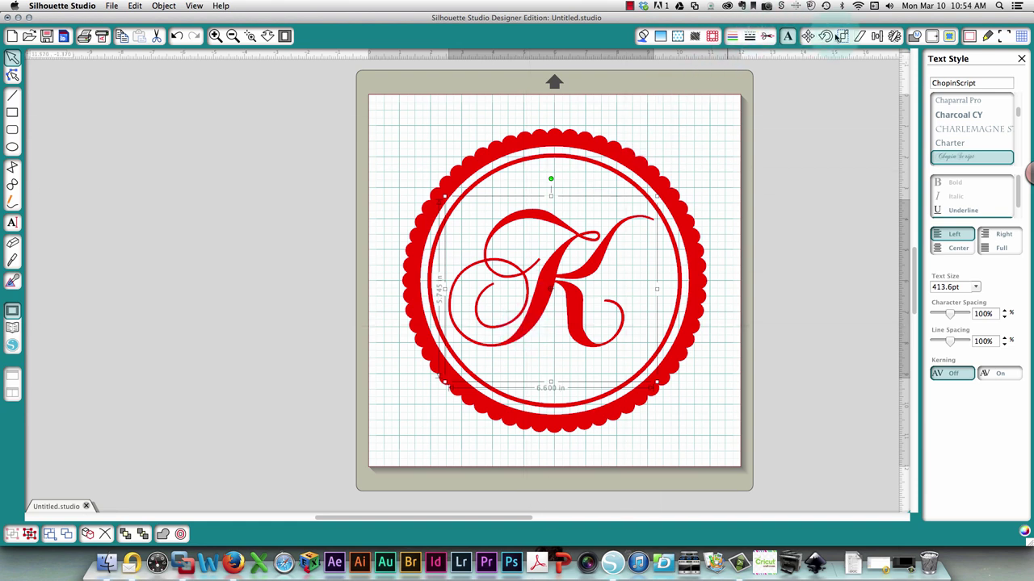
Centre the K to the page with Align, then nudge it to sit evenly in the ring.
left_click(877, 35)
left_click(974, 293)
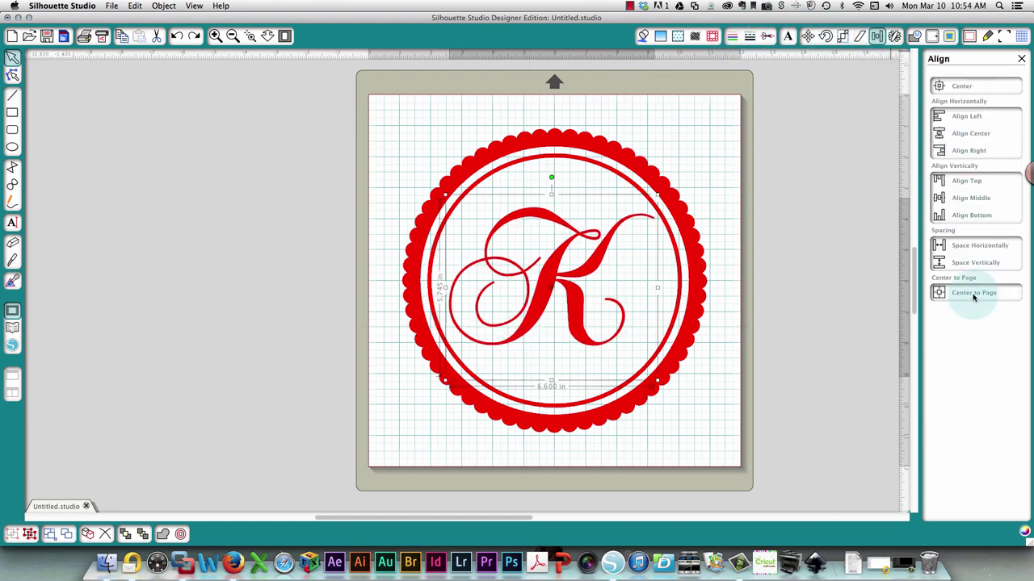
left_click(698, 146)
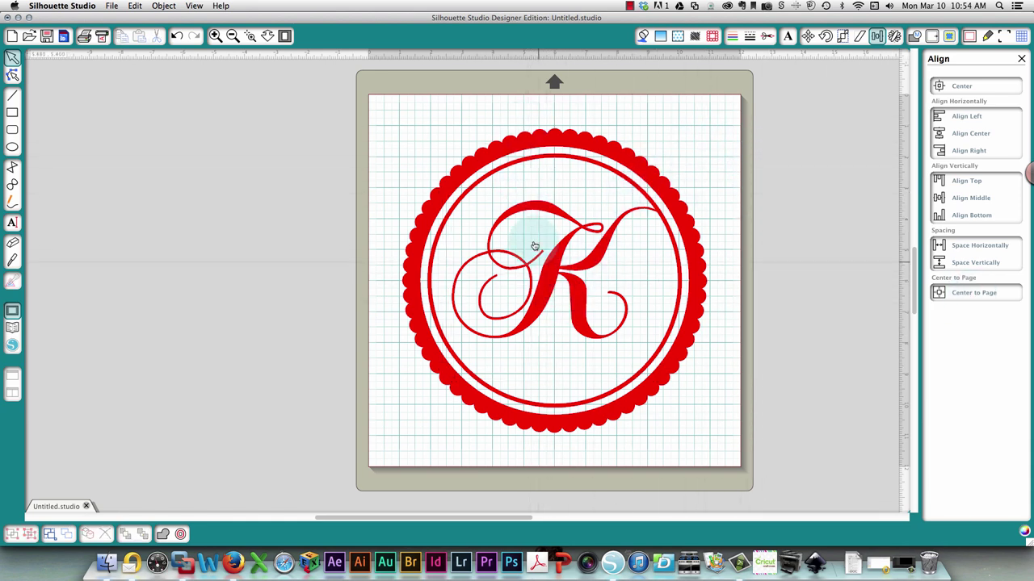
left_click_drag(546, 275, 542, 285)
key("Escape")
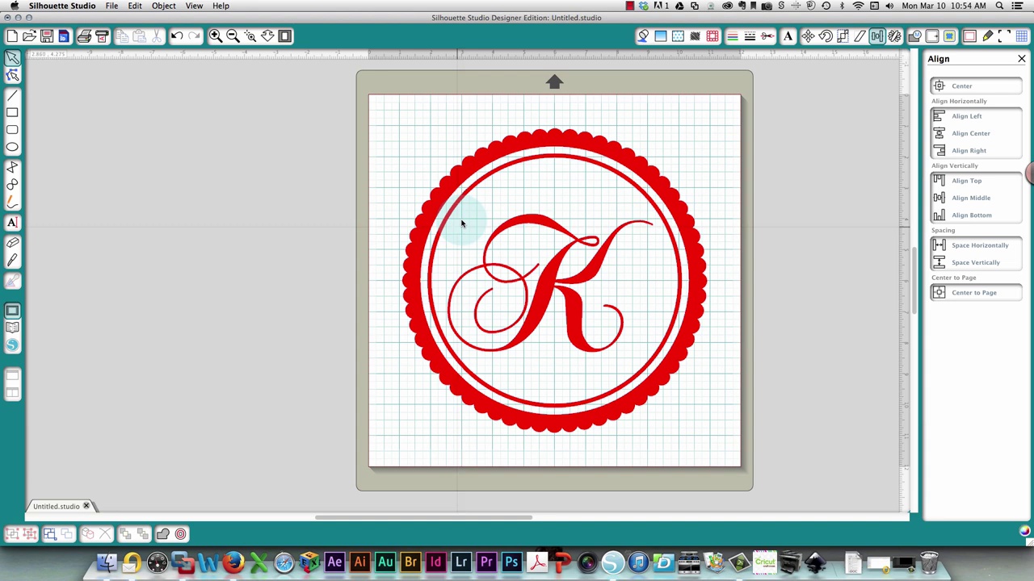
left_click_drag(569, 315, 568, 299)
key("Escape")
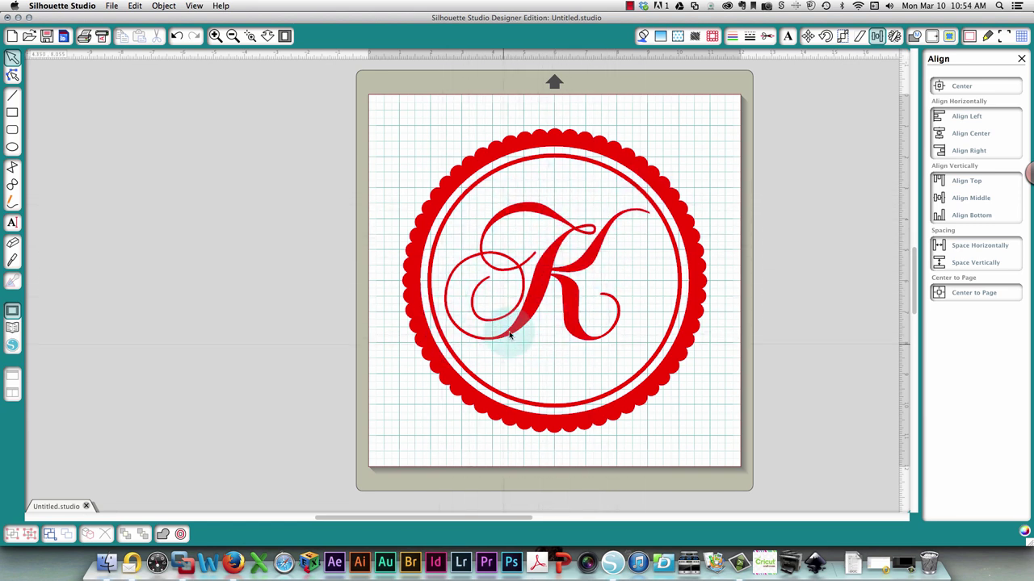
left_click_drag(570, 330, 575, 332)
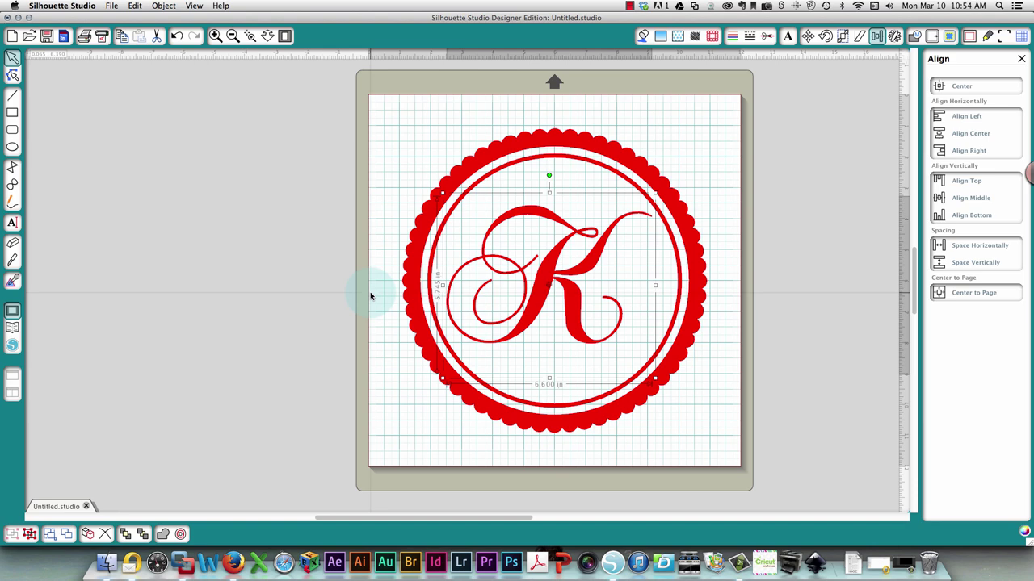
left_click(285, 294)
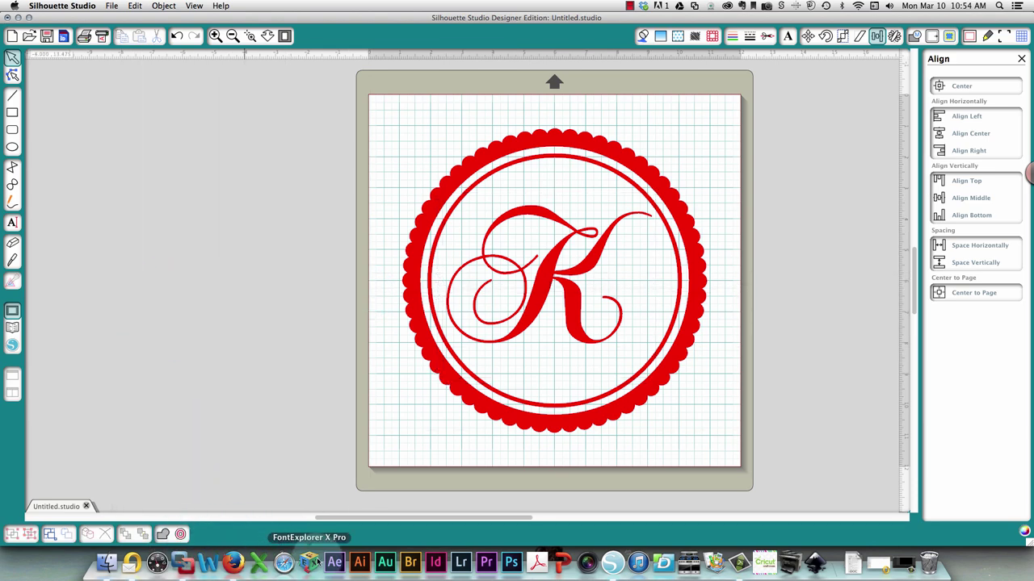
Expand the Facebook post to read Kylie's font, then return to Silhouette Studio.
left_click(233, 563)
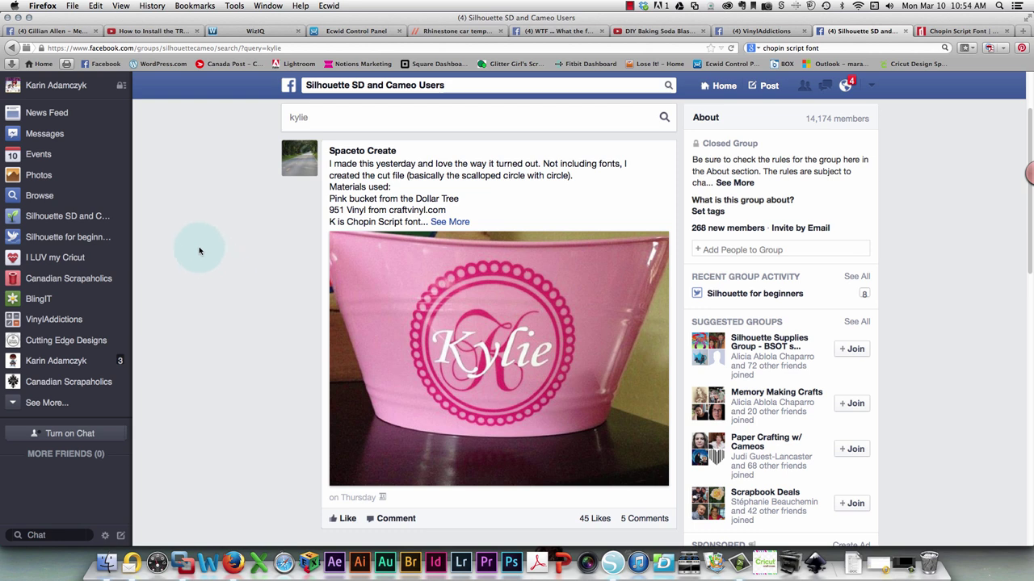
left_click(450, 222)
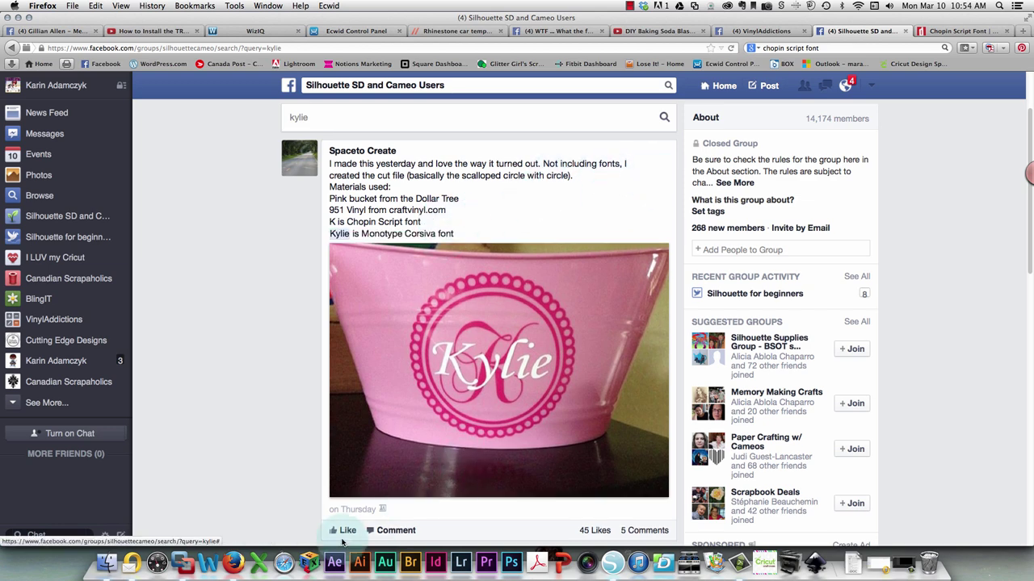
left_click(613, 563)
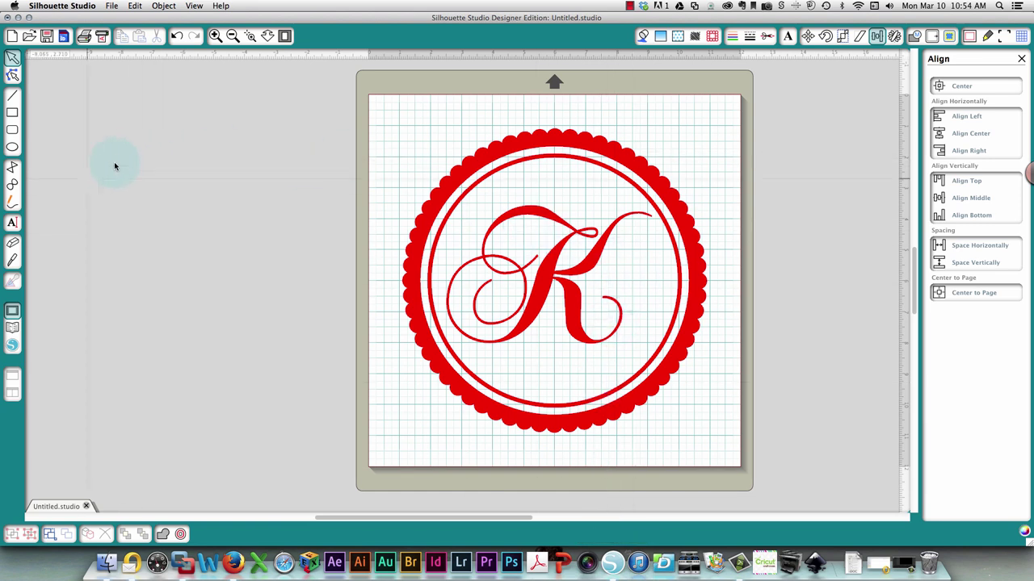
Create a 'Kylie' text box left of the mat in Monotype Corsiva, 72 pt.
left_click(13, 222)
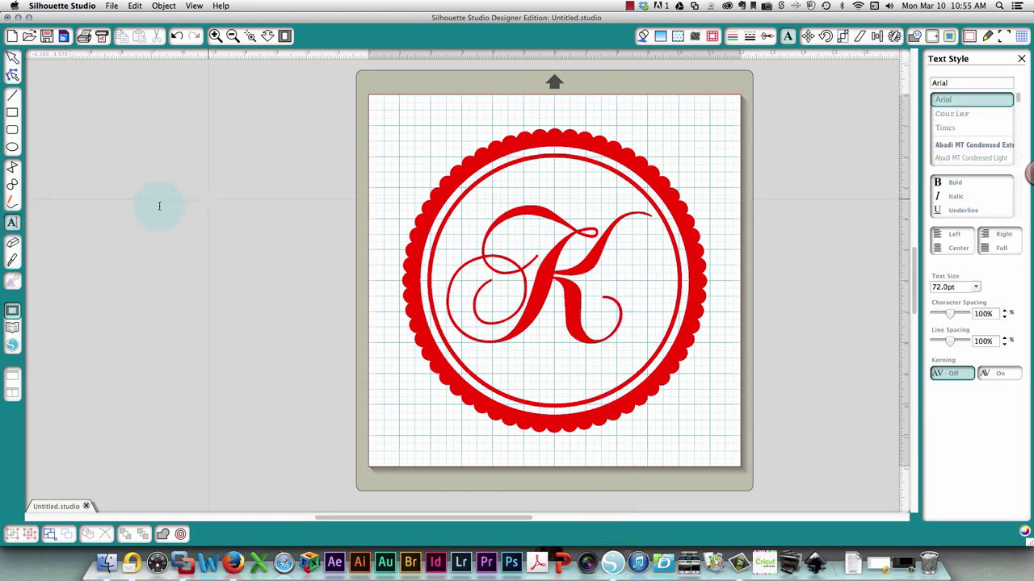
left_click(191, 171)
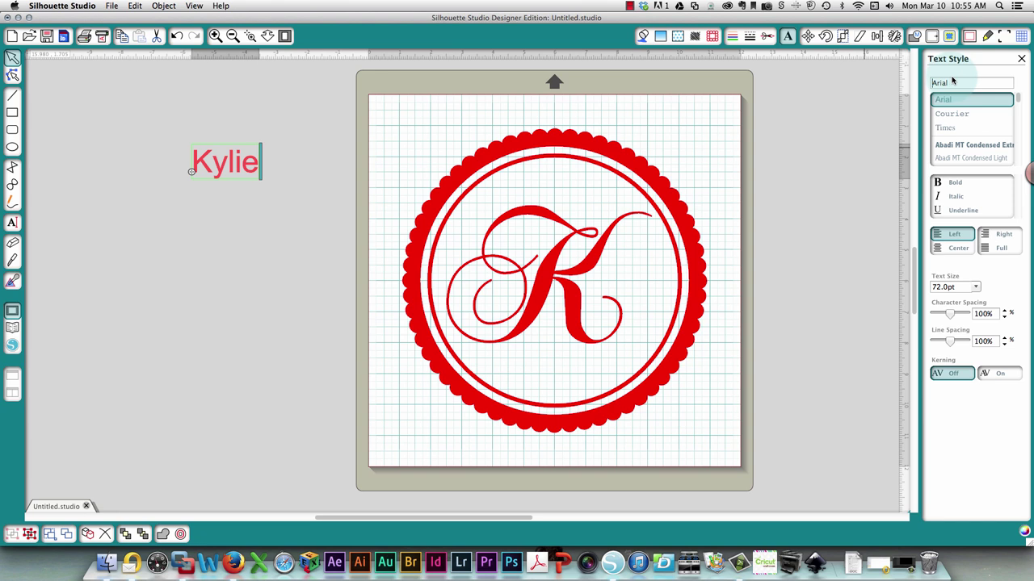
type("monotype Corsiv")
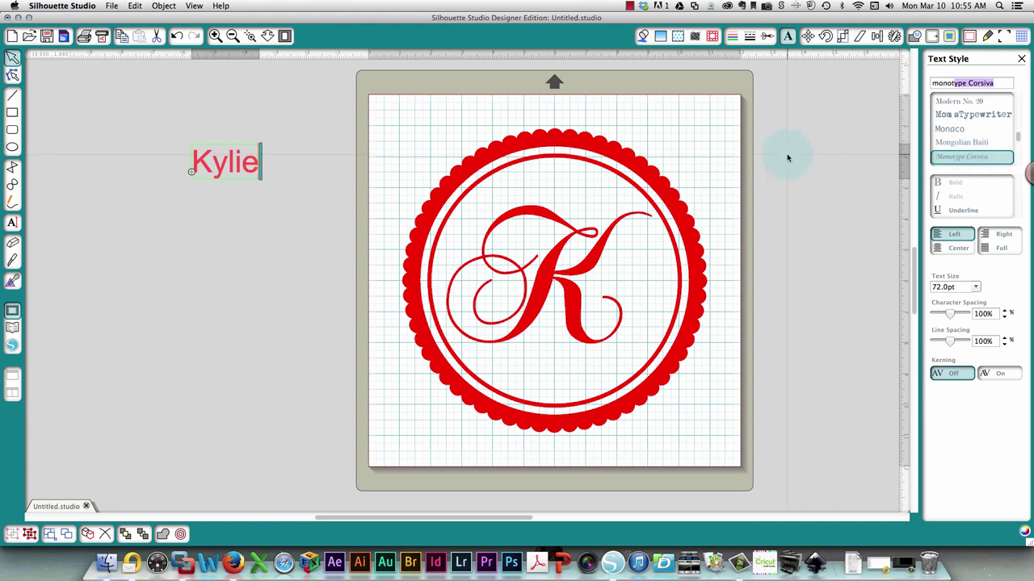
left_click(215, 156)
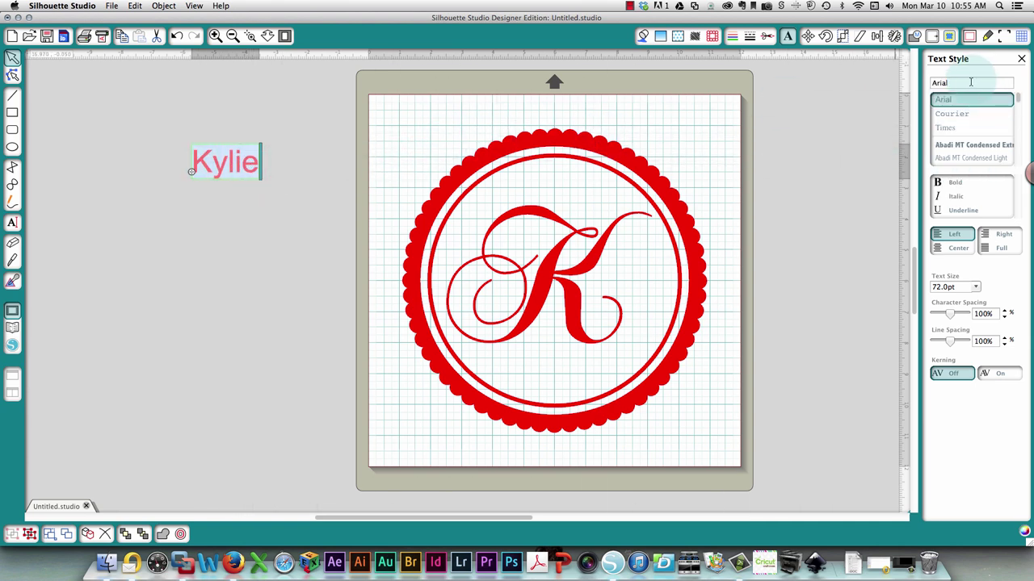
type("monotype Corsiv")
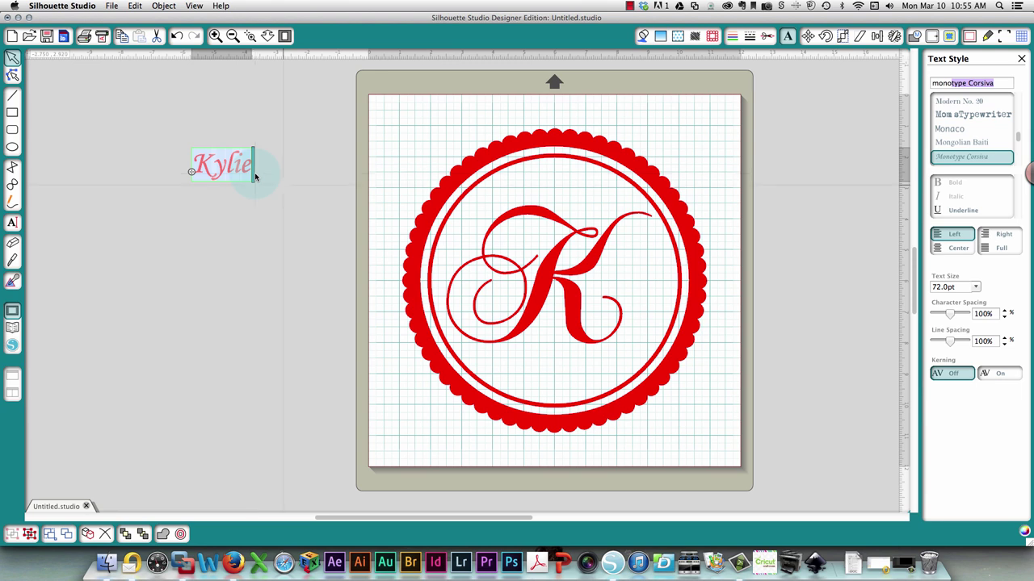
left_click(210, 166)
left_click(209, 164)
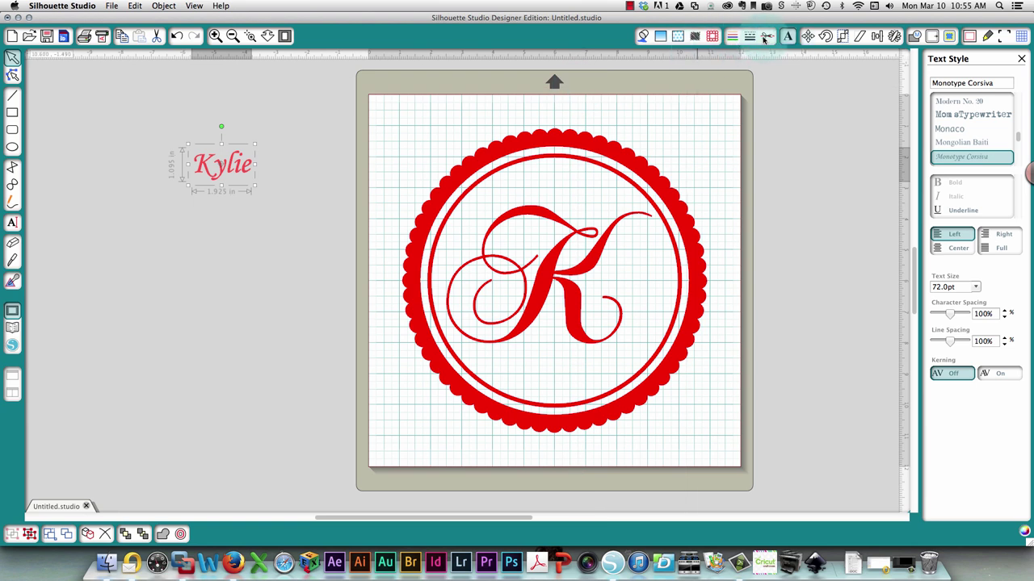
left_click(733, 38)
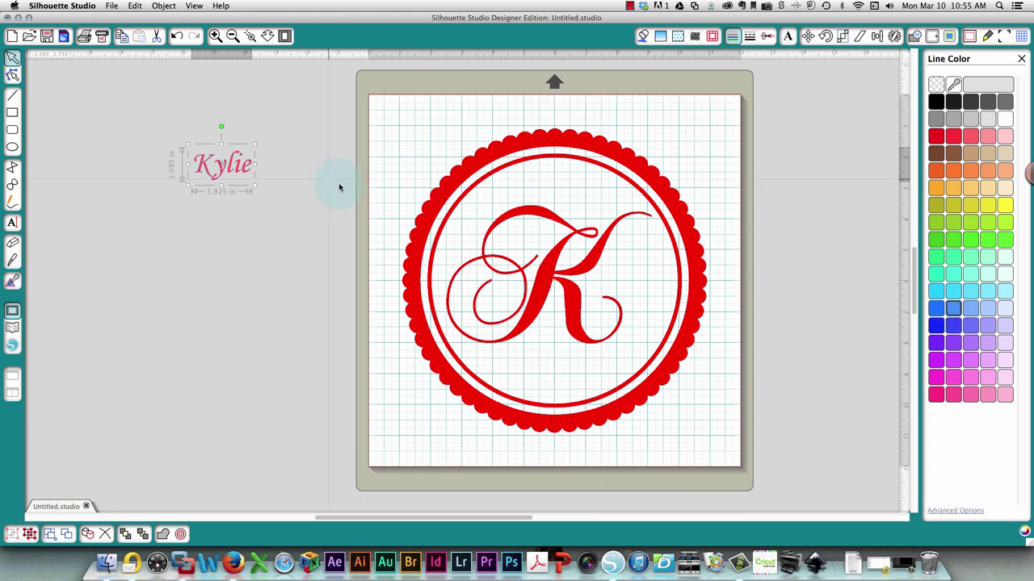
left_click(643, 38)
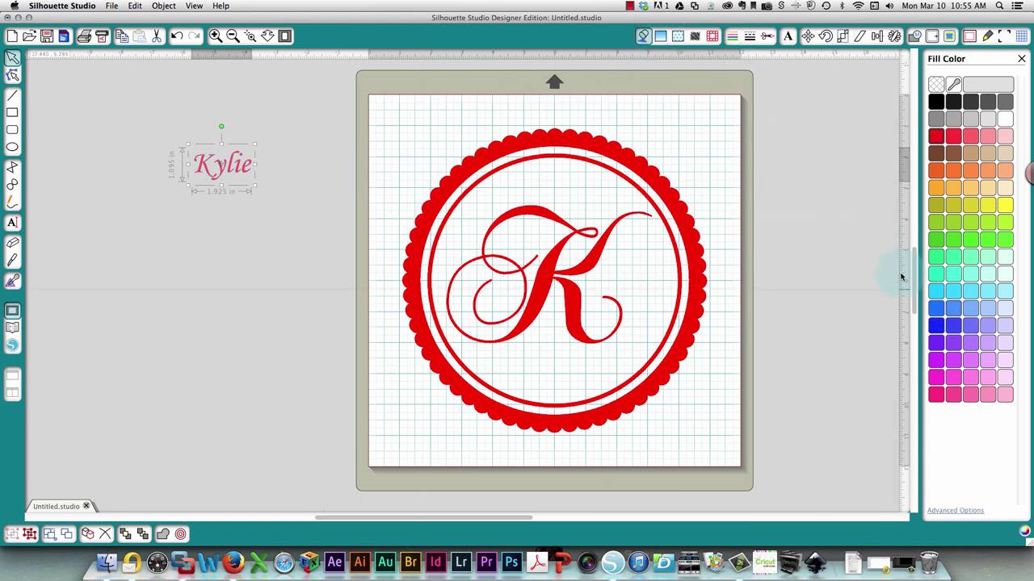
left_click(956, 311)
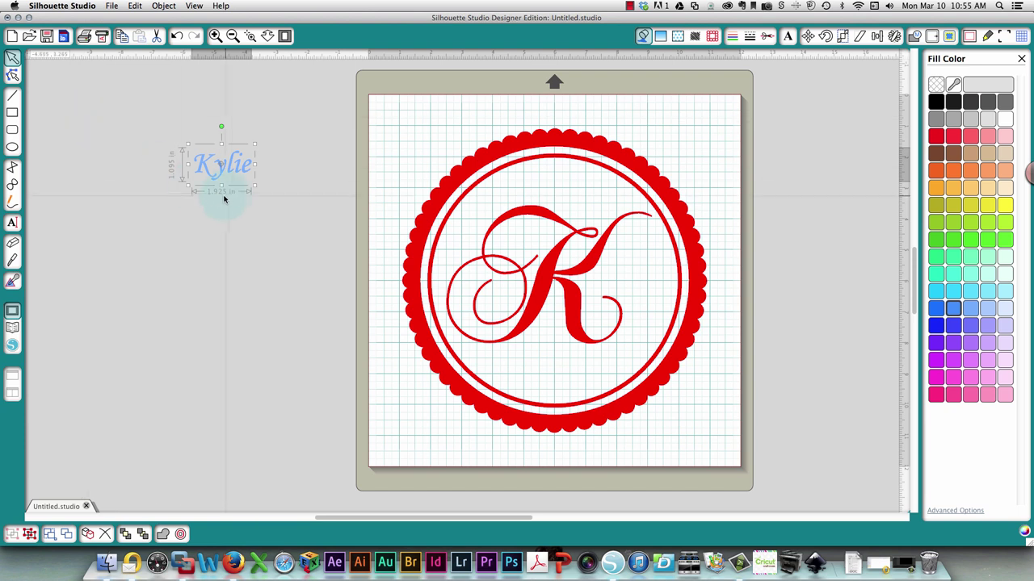
left_click_drag(255, 187, 304, 217)
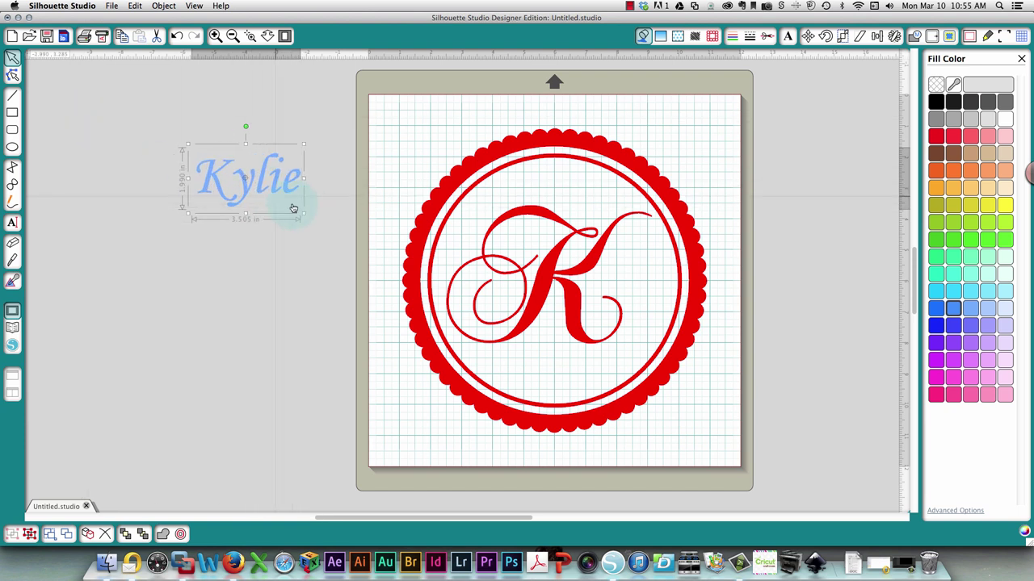
left_click_drag(215, 180, 516, 272)
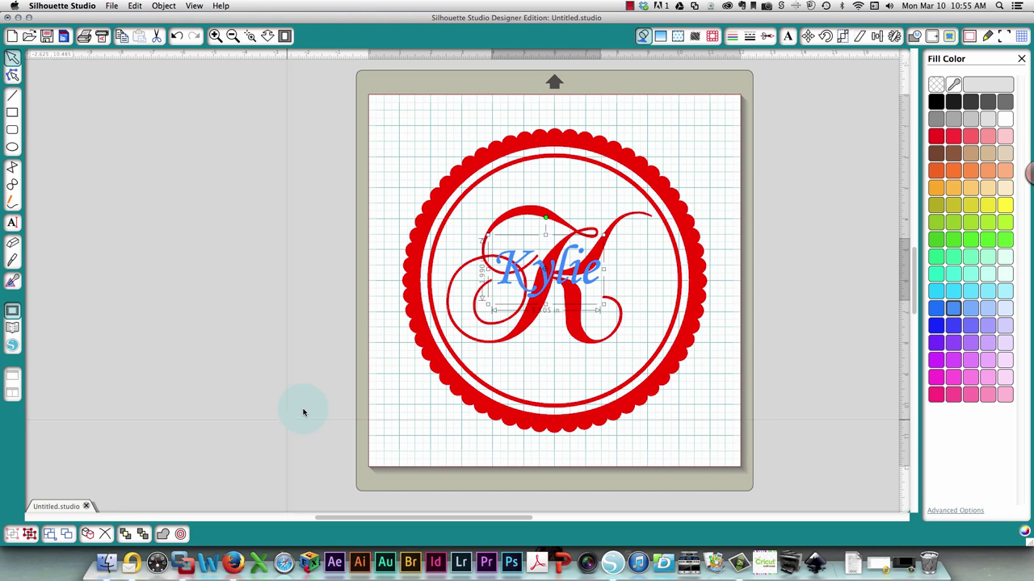
left_click(233, 562)
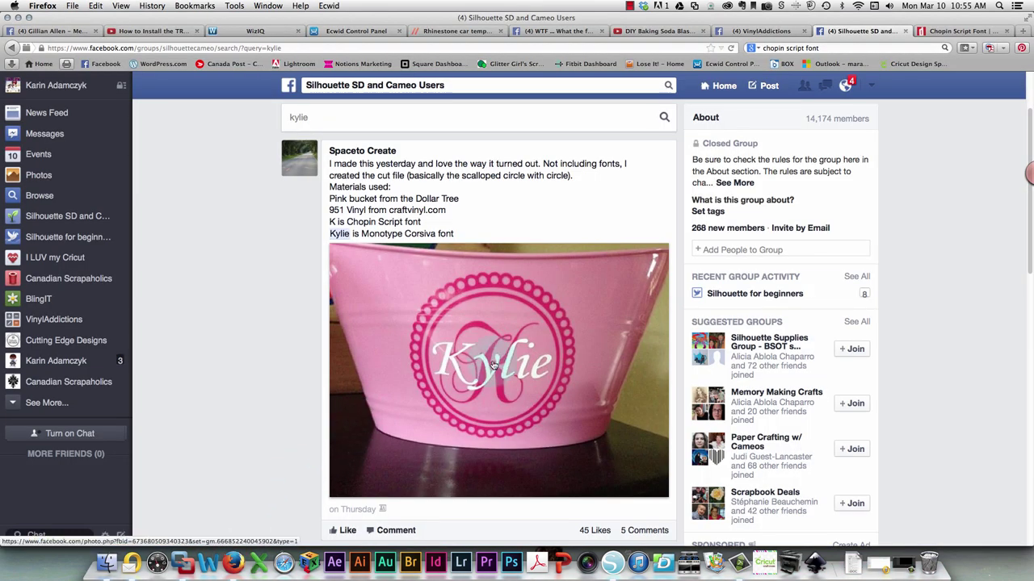
left_click(612, 563)
Move Kylie over the K and resize it to 7.805 in wide.
left_click_drag(516, 274, 475, 254)
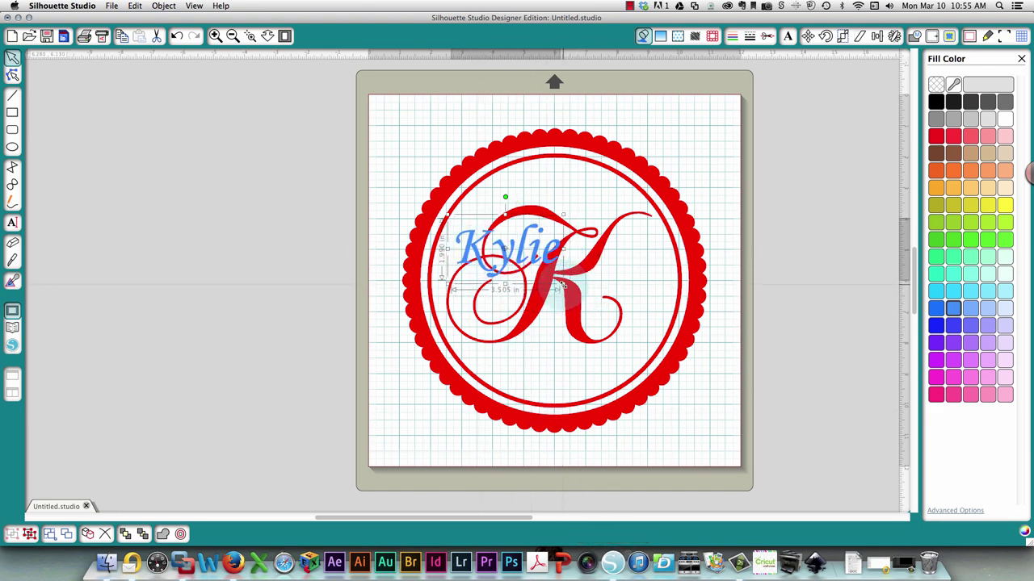
left_click_drag(563, 286, 726, 375)
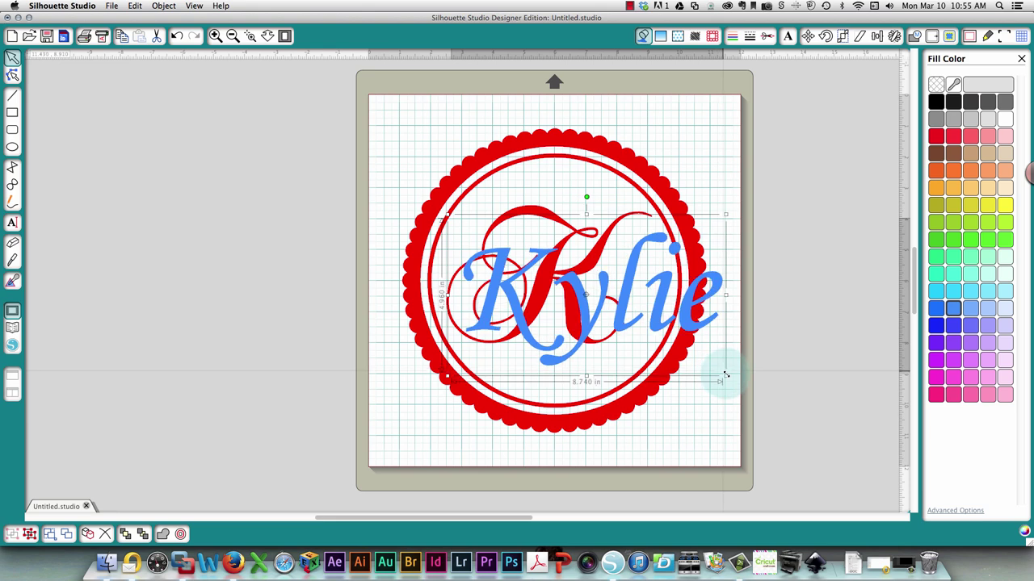
left_click_drag(700, 332, 664, 316)
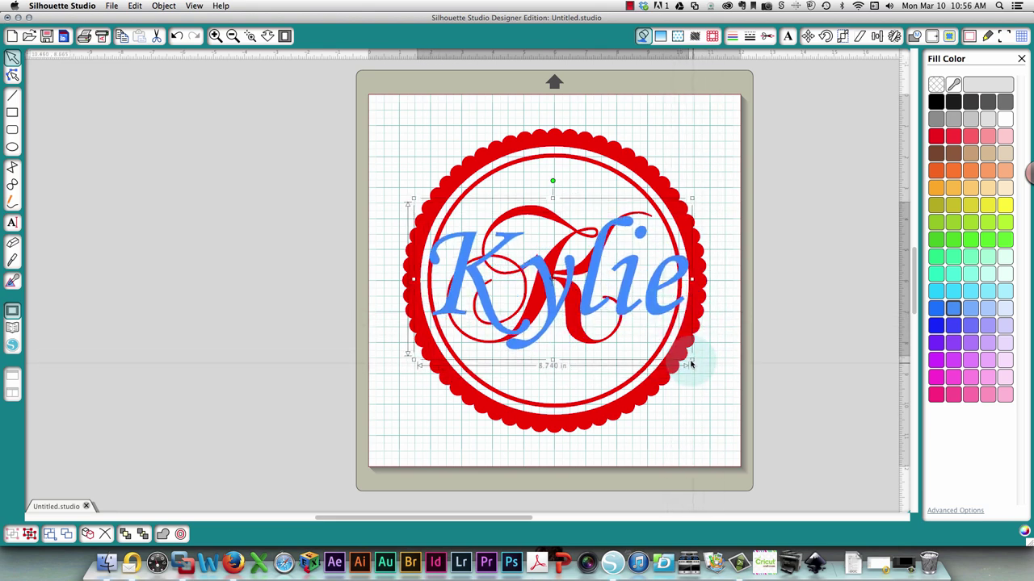
left_click_drag(692, 361, 715, 369)
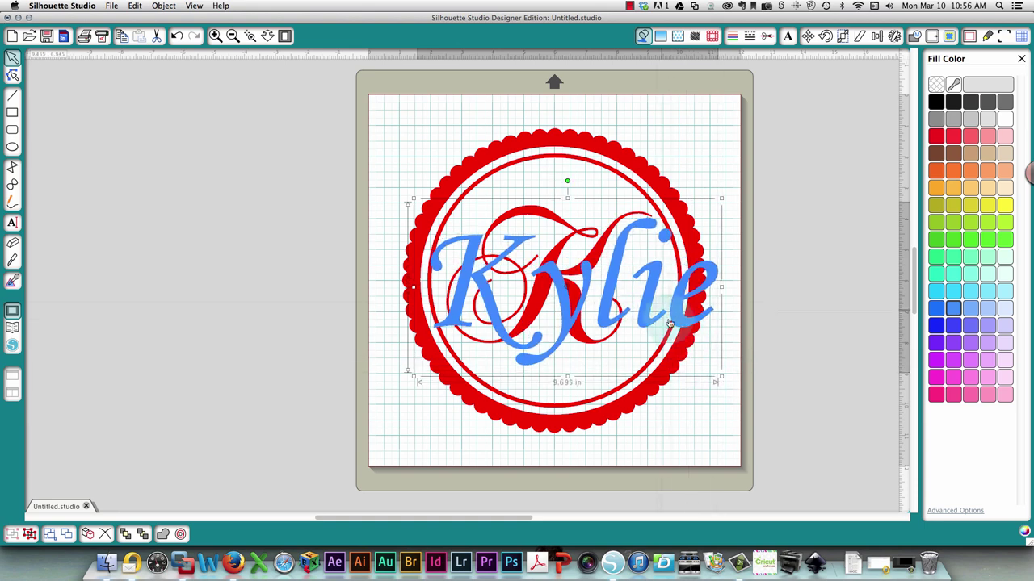
left_click_drag(651, 327, 627, 322)
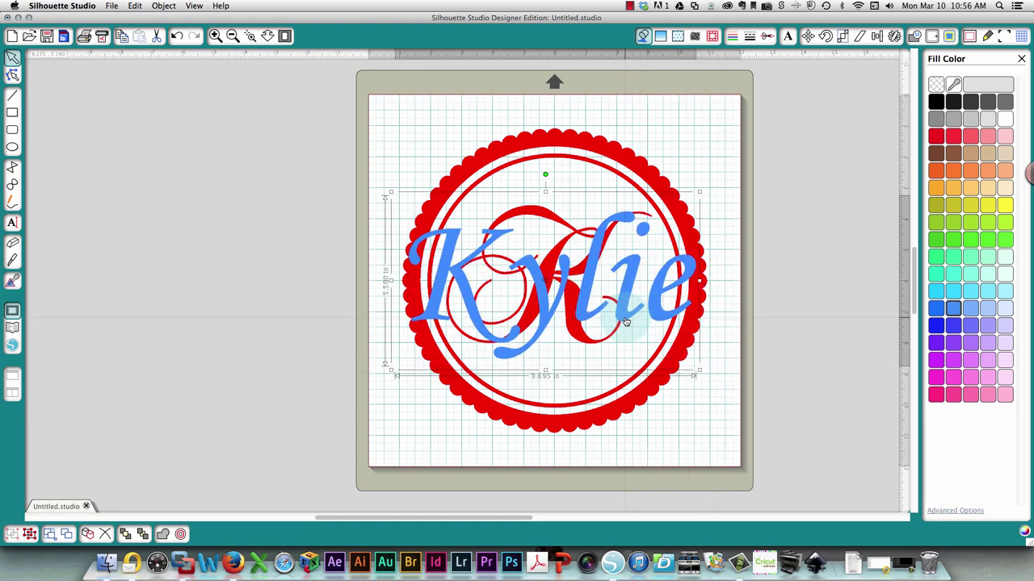
left_click_drag(626, 322, 625, 315)
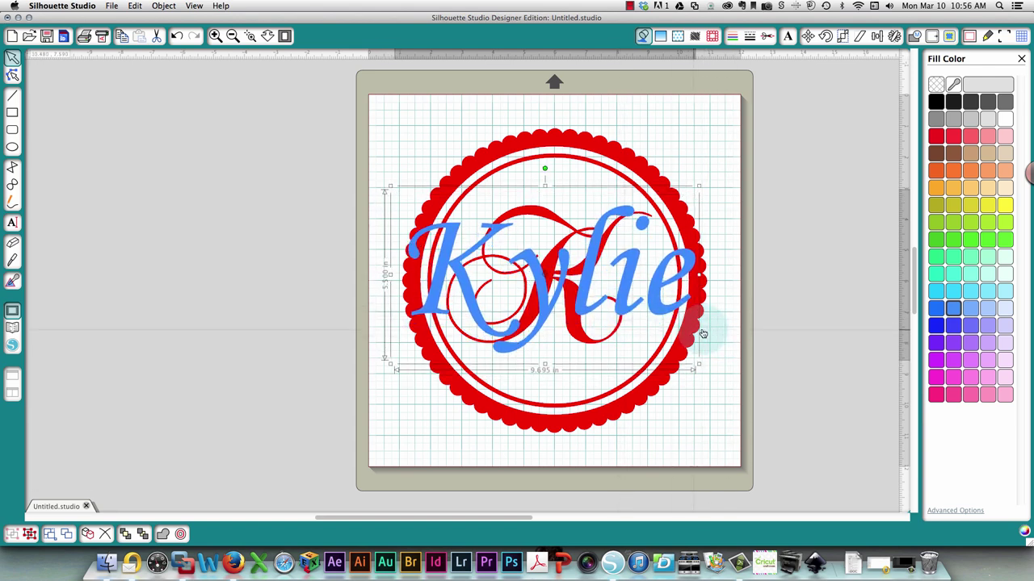
left_click_drag(700, 367, 640, 333)
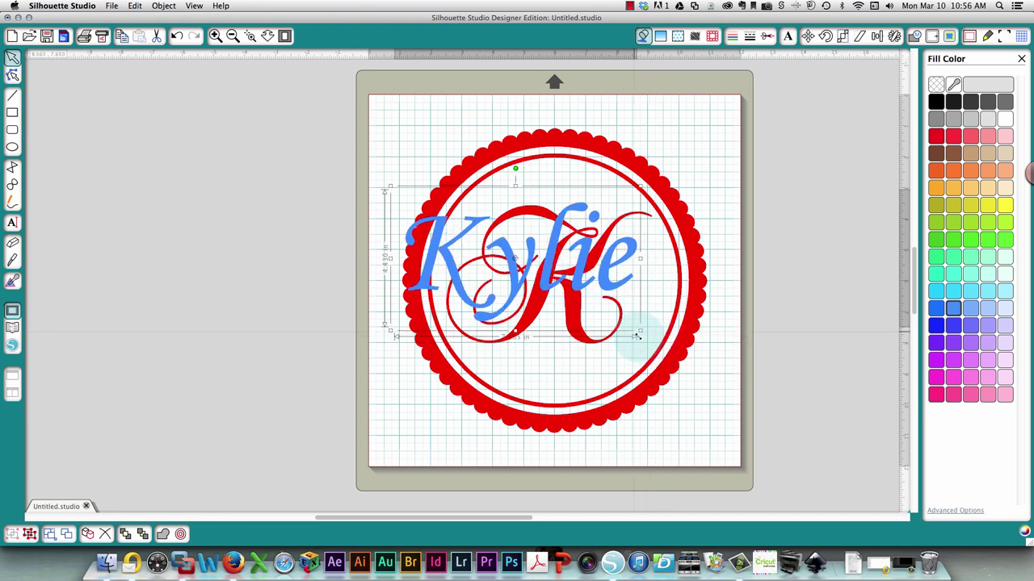
left_click_drag(584, 285, 615, 308)
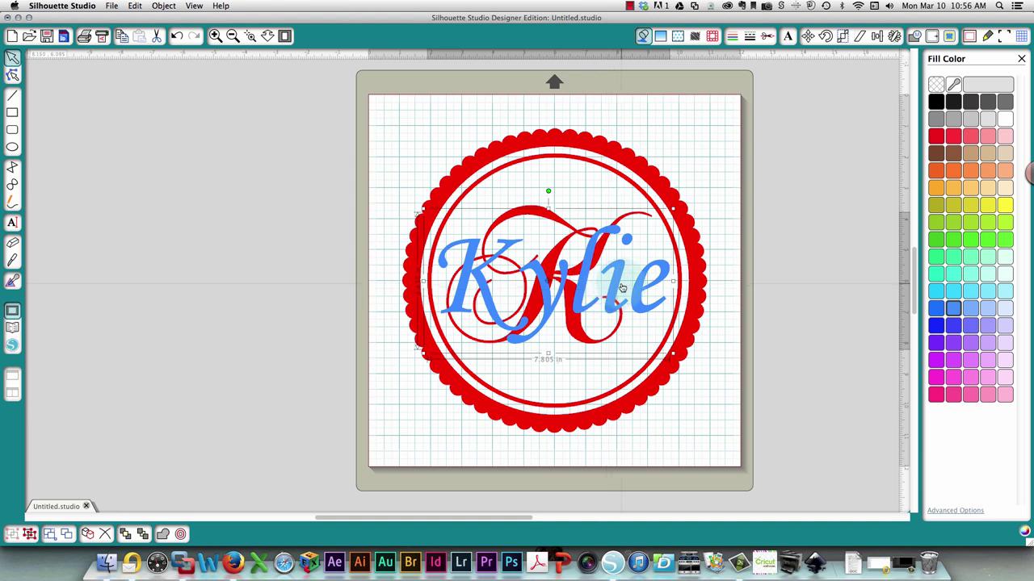
Fill the Kylie text with orchid pink after trying several swatches.
left_click(1005, 205)
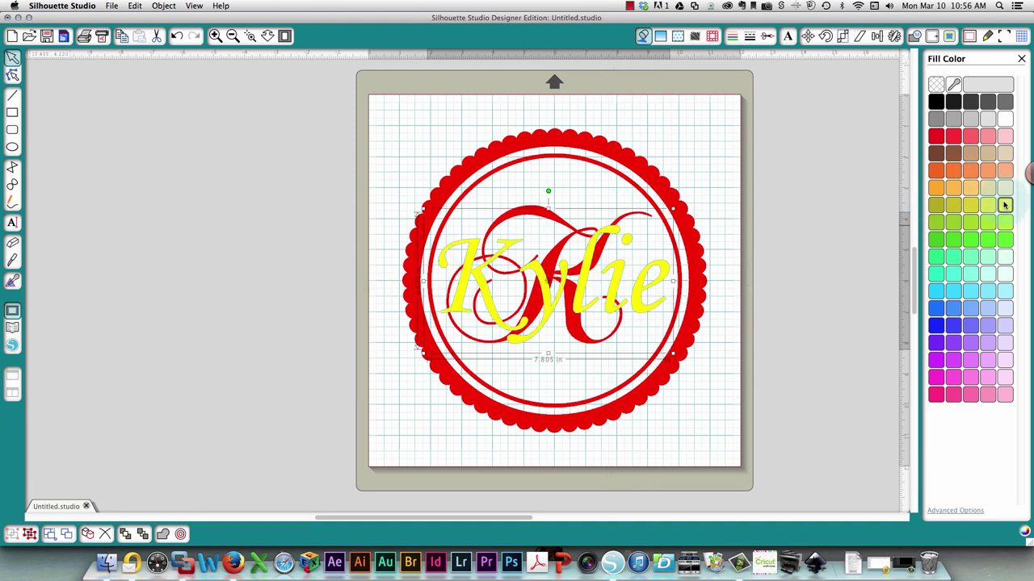
left_click(1005, 188)
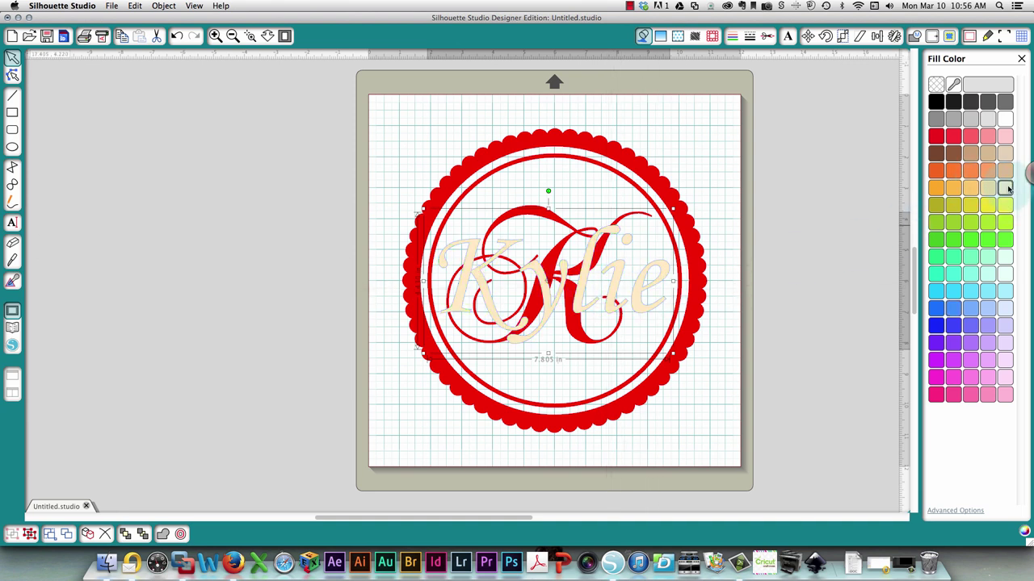
left_click(1005, 119)
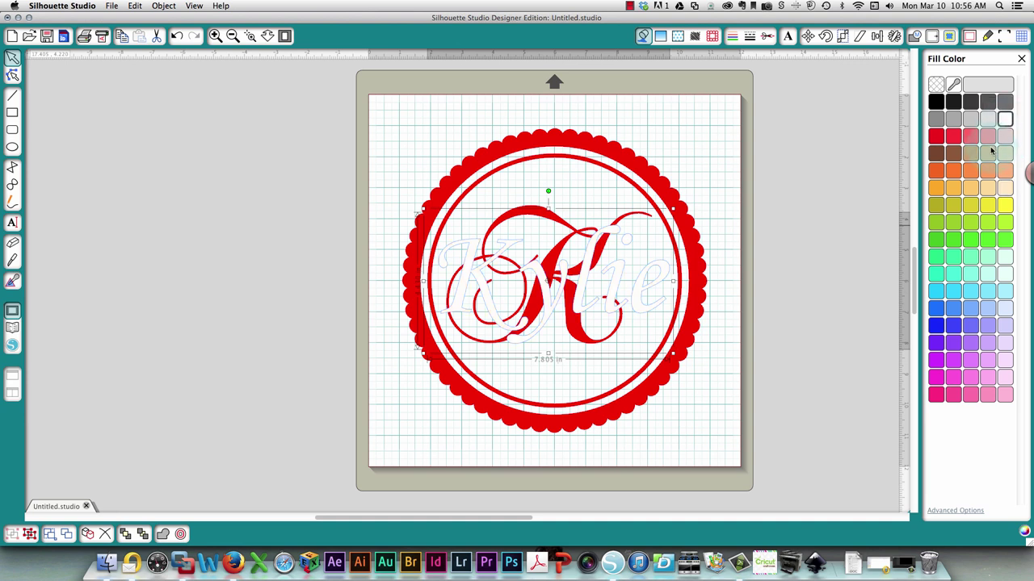
left_click(1005, 137)
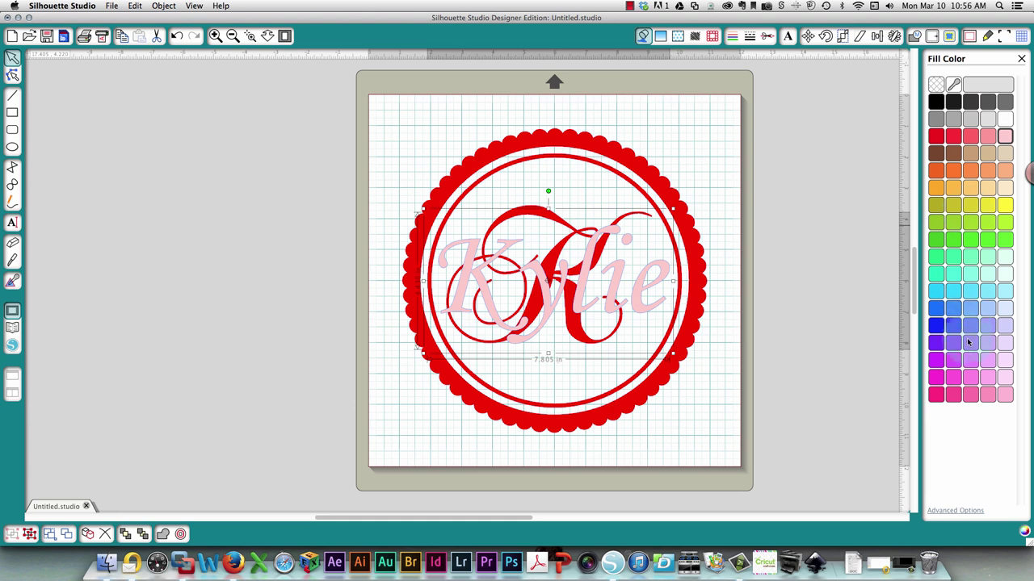
left_click(1004, 377)
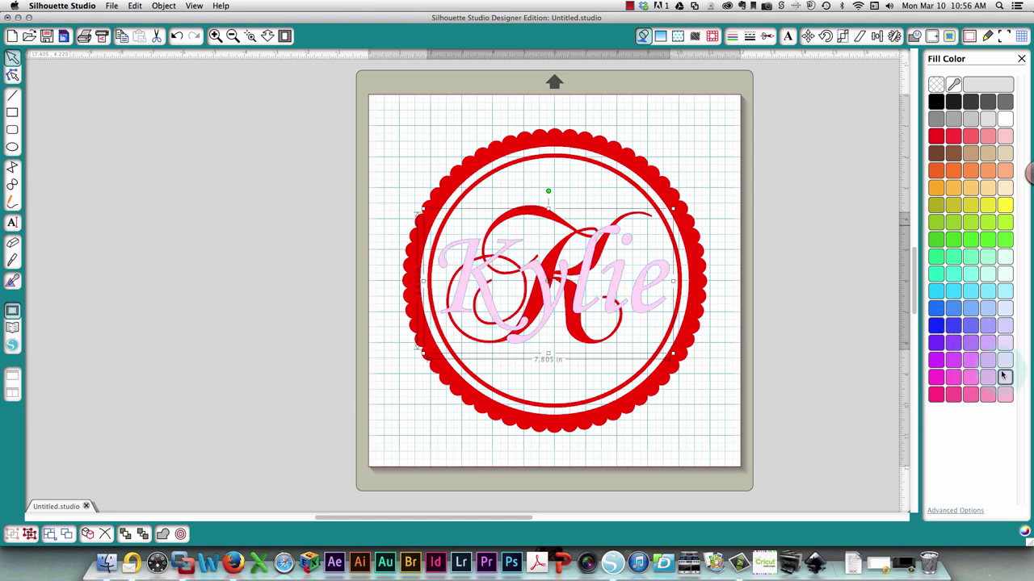
left_click(972, 377)
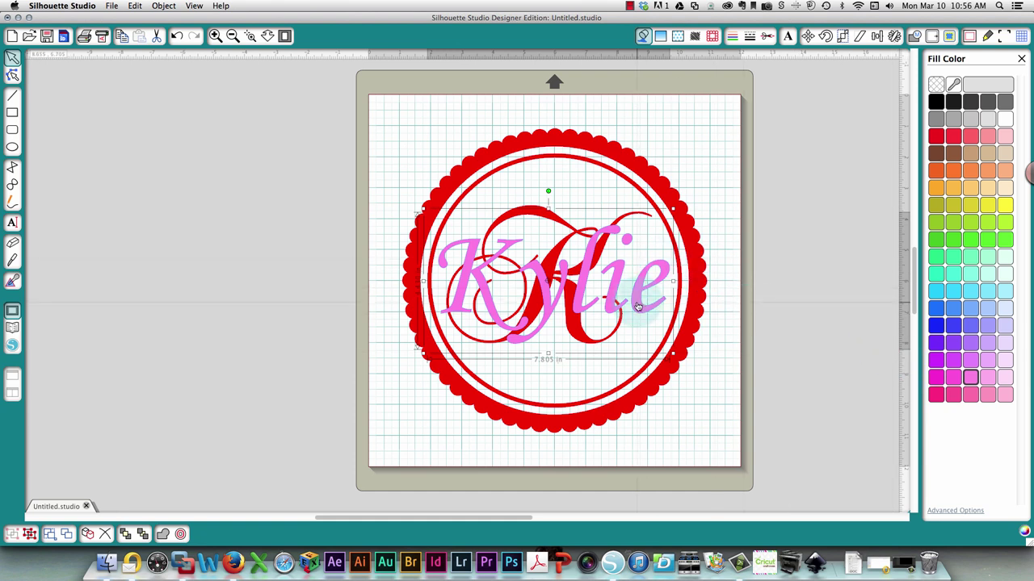
Scale Kylie to 7.42 in wide and centre it on the page over the K.
left_click_drag(637, 306, 637, 304)
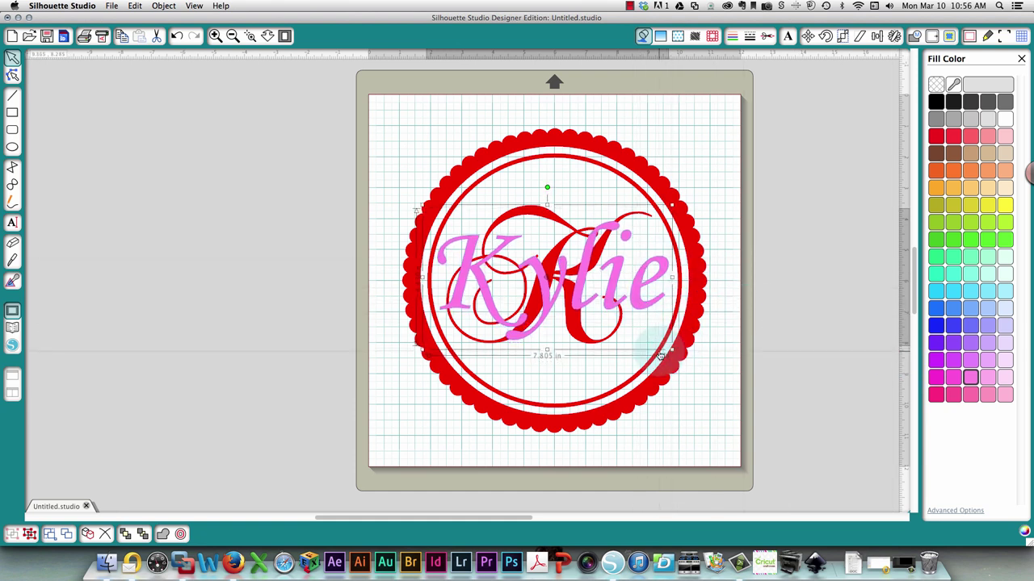
left_click_drag(670, 349, 657, 346)
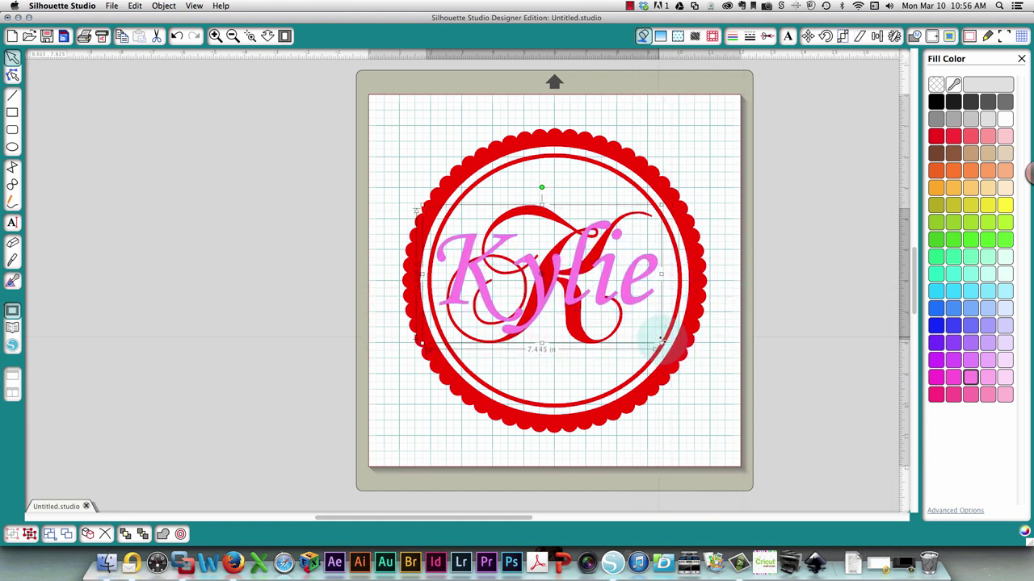
left_click(877, 35)
left_click(966, 294)
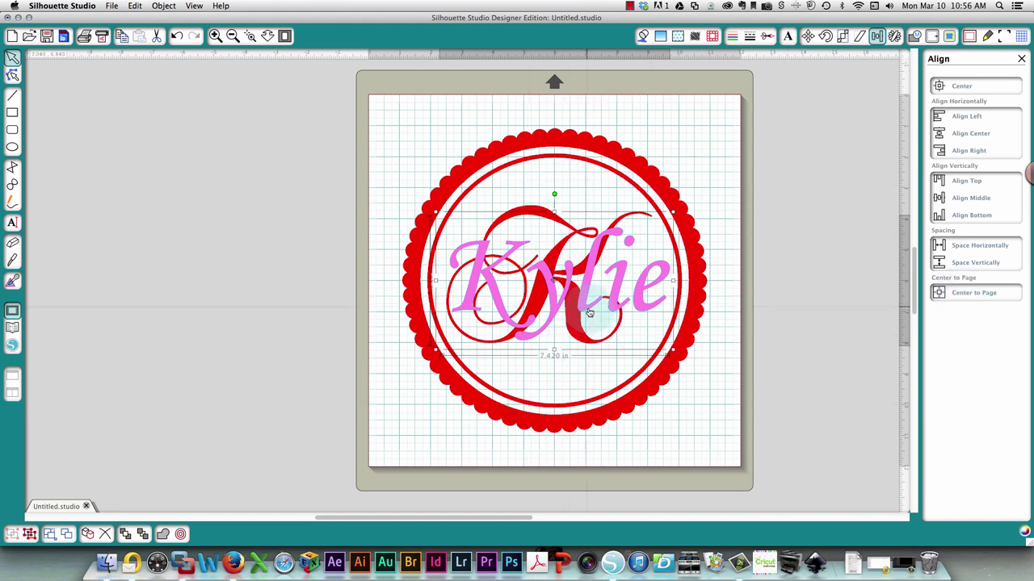
left_click_drag(585, 309, 580, 322)
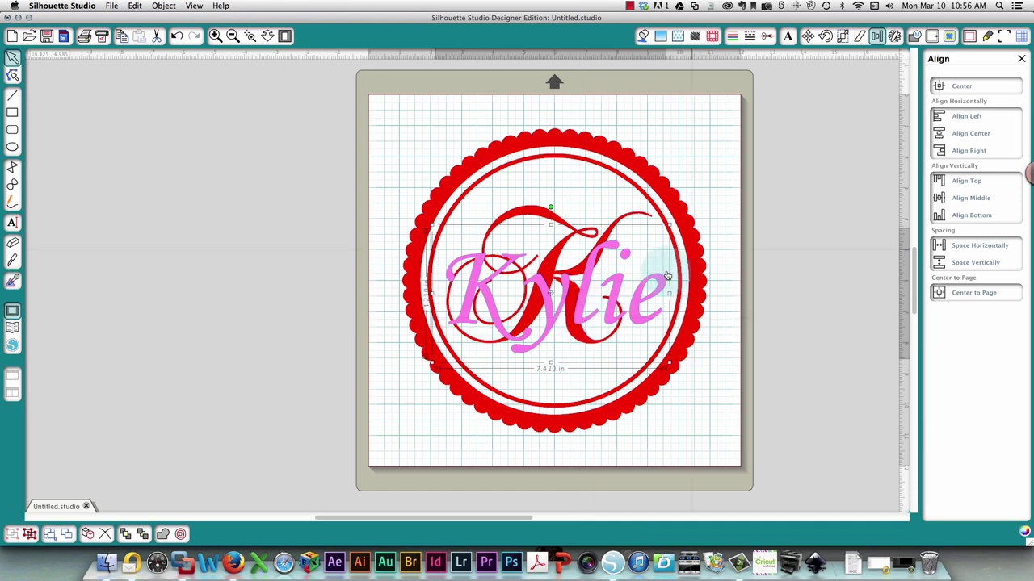
left_click(791, 201)
left_click(821, 260)
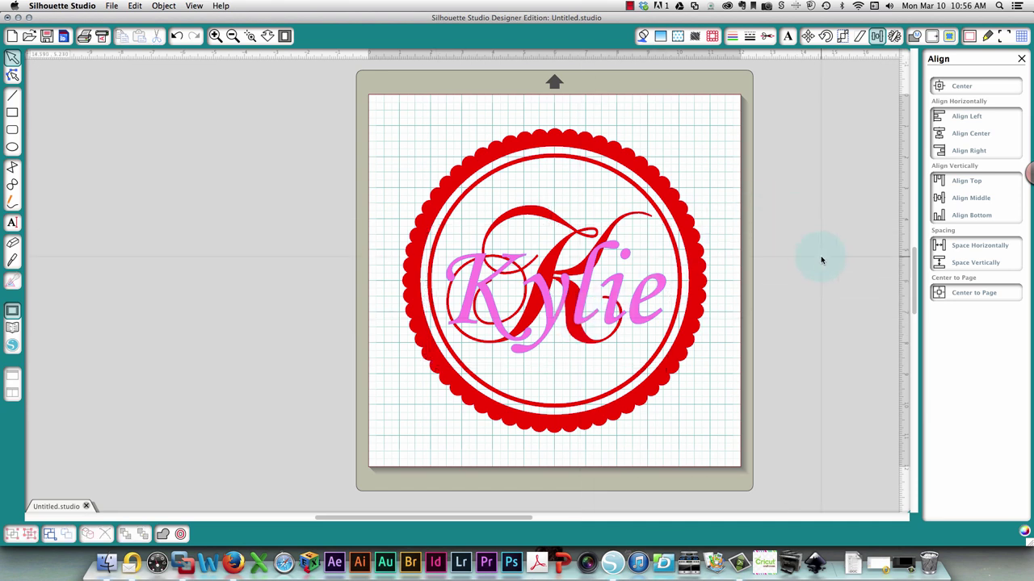
Fill the script K and the thin inner ring with black.
left_click(534, 213)
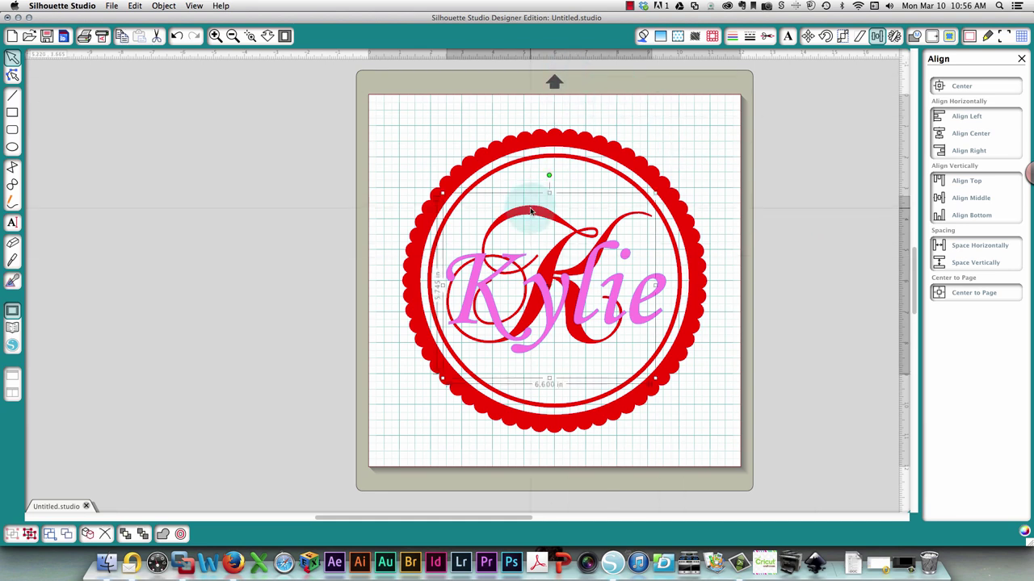
left_click(643, 35)
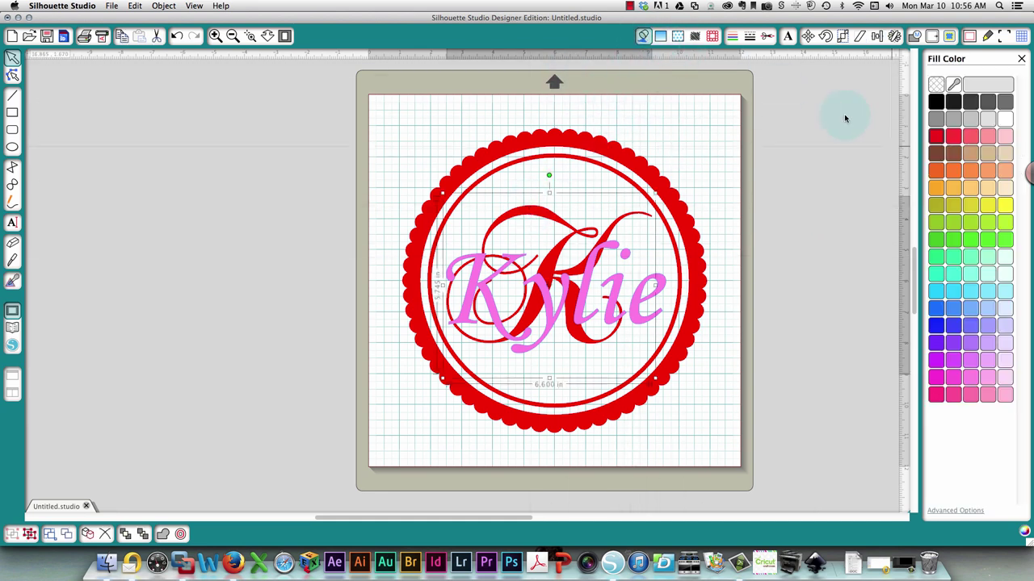
left_click(937, 101)
left_click(681, 146)
left_click(566, 166)
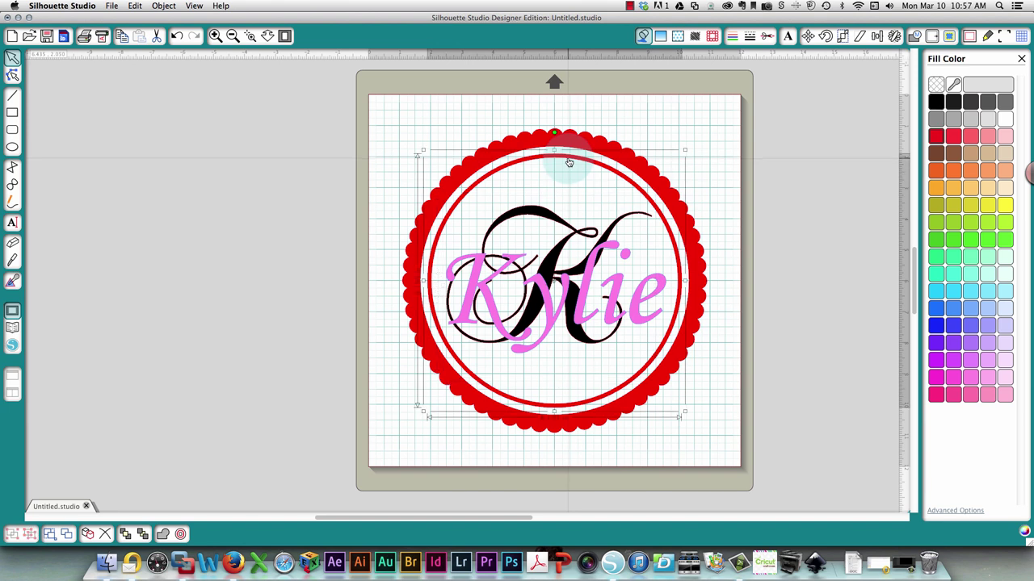
left_click(599, 154)
left_click(936, 102)
left_click(642, 155)
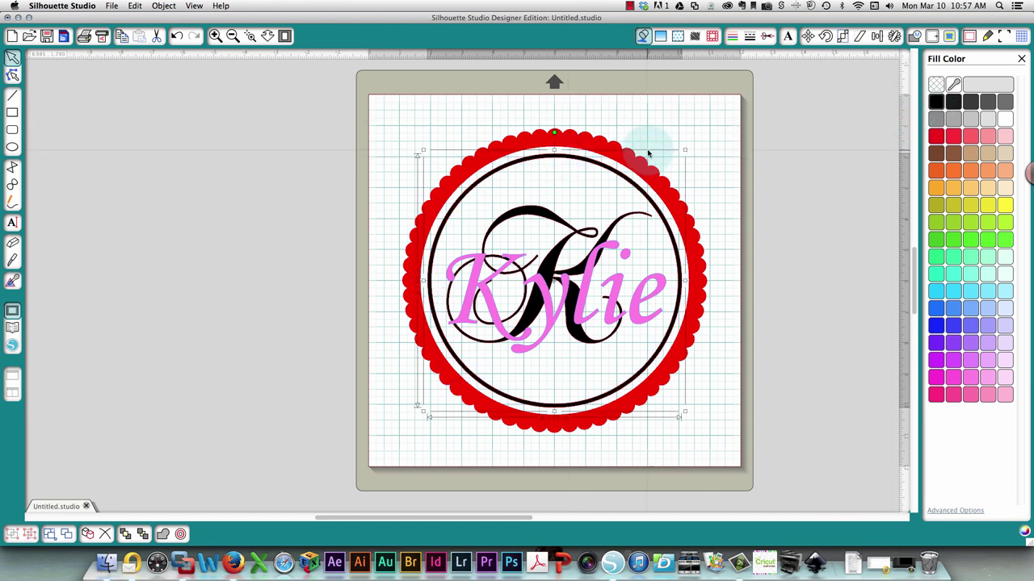
Fill the scalloped outer ring black, then check line colour and the groups.
left_click(642, 164)
left_click(935, 102)
left_click(669, 139)
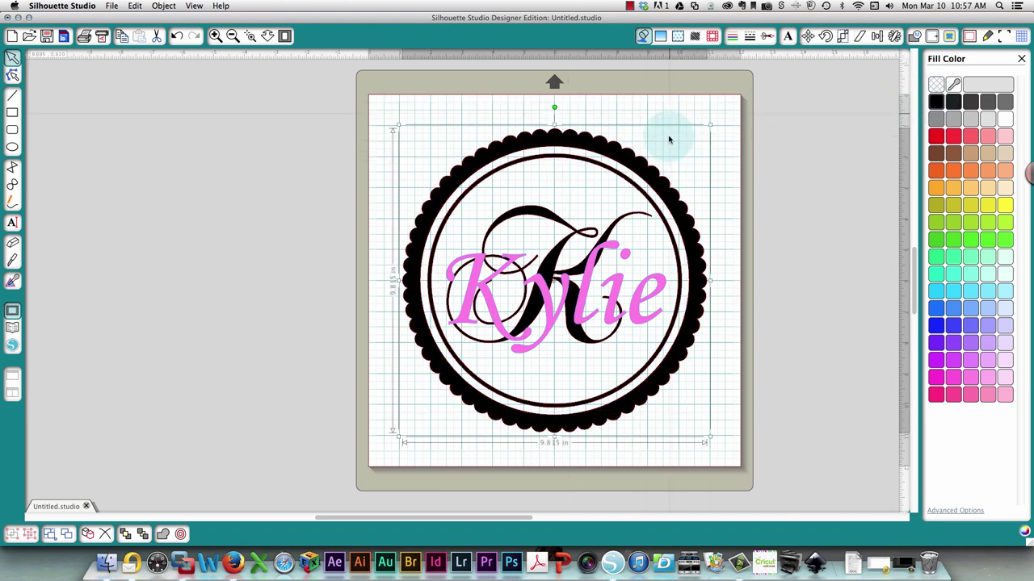
left_click(733, 36)
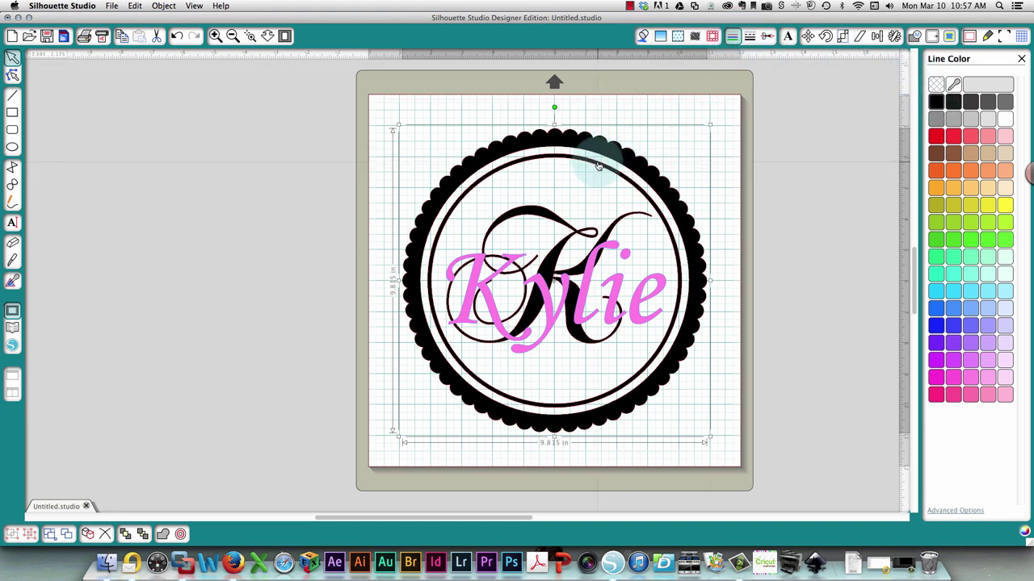
left_click(571, 339)
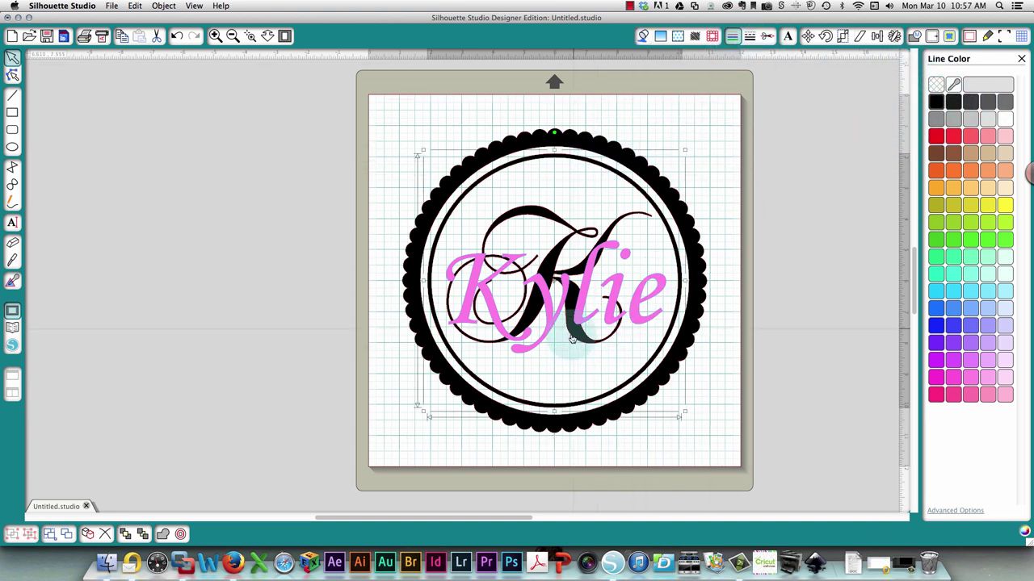
left_click(618, 287)
left_click(619, 287)
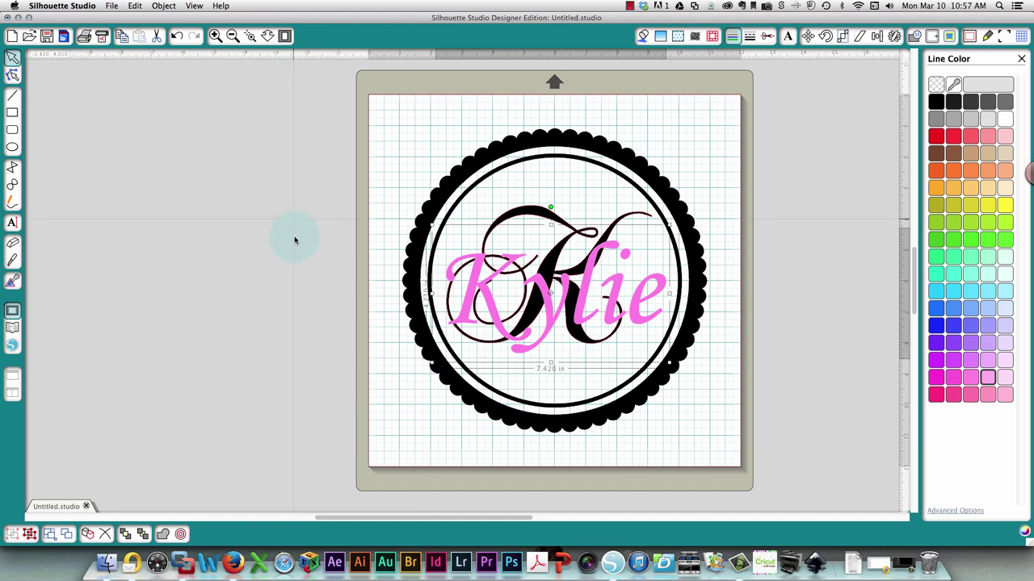
left_click(227, 250)
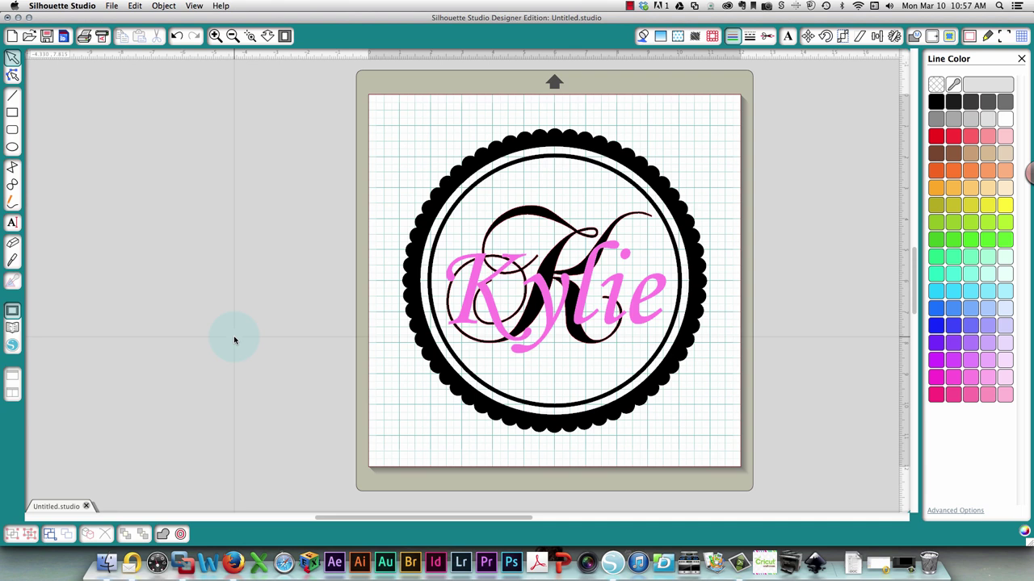
Drag the pink Kylie text off the mat to its left side.
left_click(659, 297)
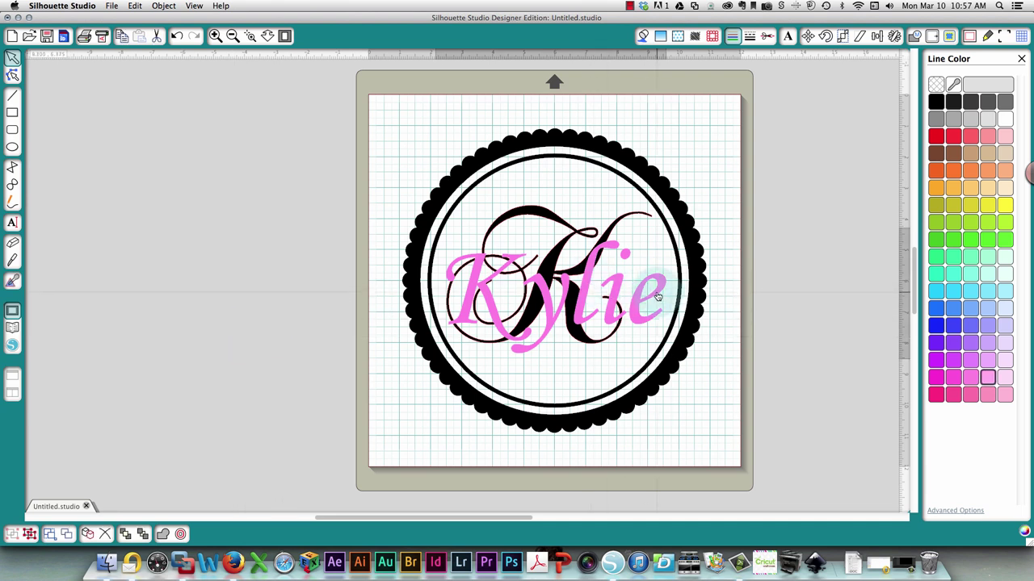
left_click_drag(658, 297, 253, 282)
left_click(253, 354)
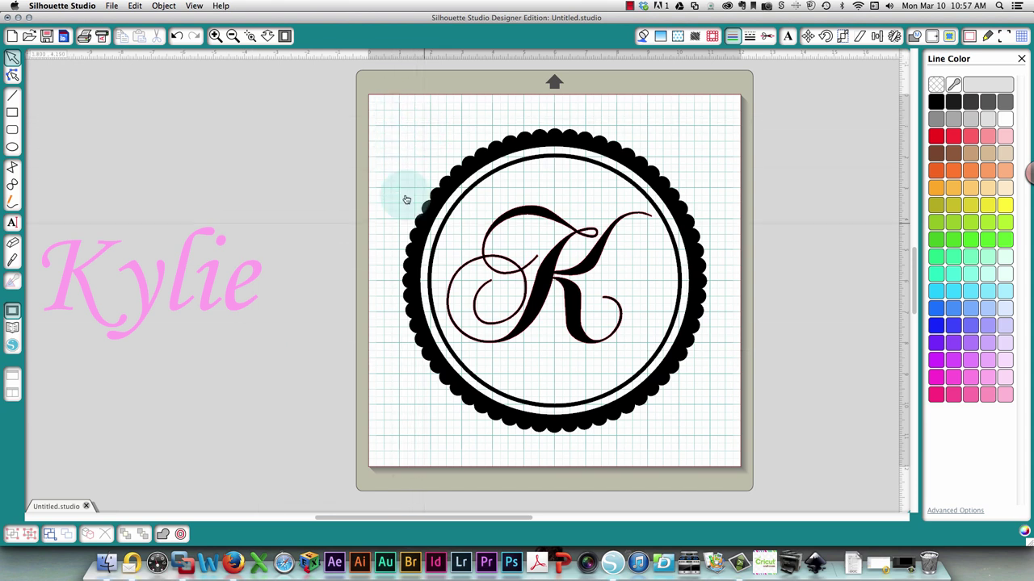
Realign the scalloped ring, inner ring and K together toward the upper left.
left_click(558, 291)
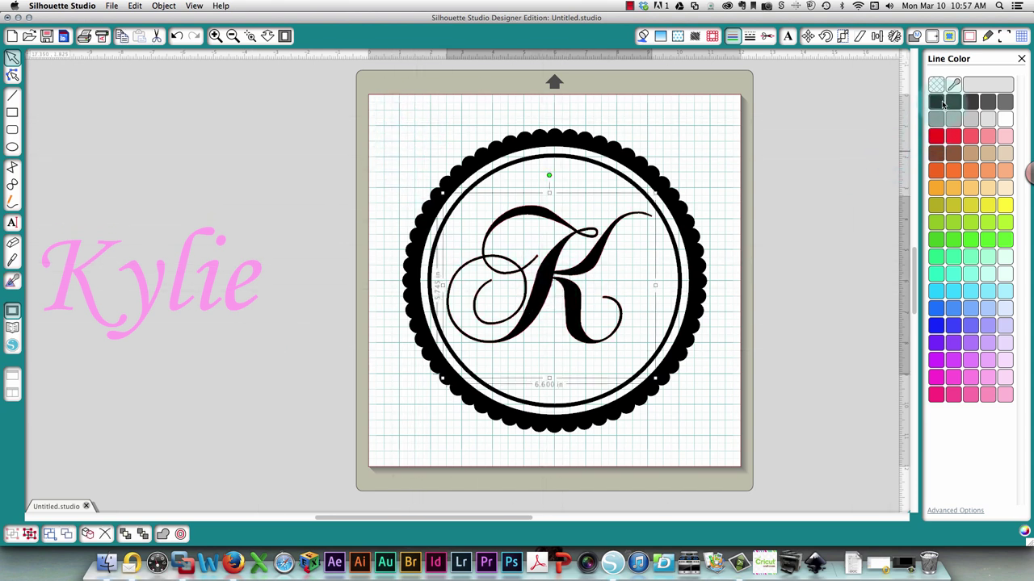
left_click(385, 139)
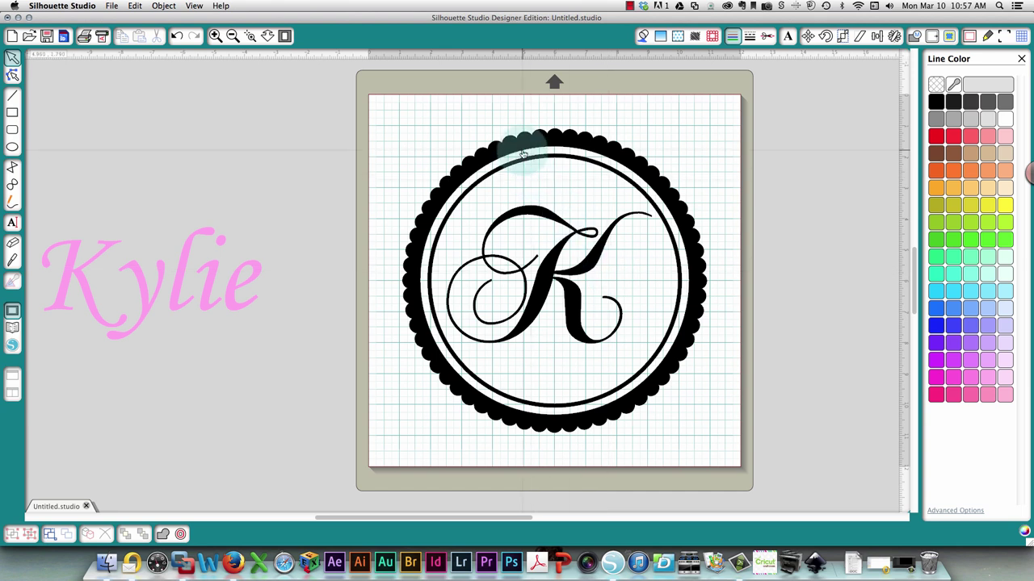
left_click_drag(450, 166, 429, 155)
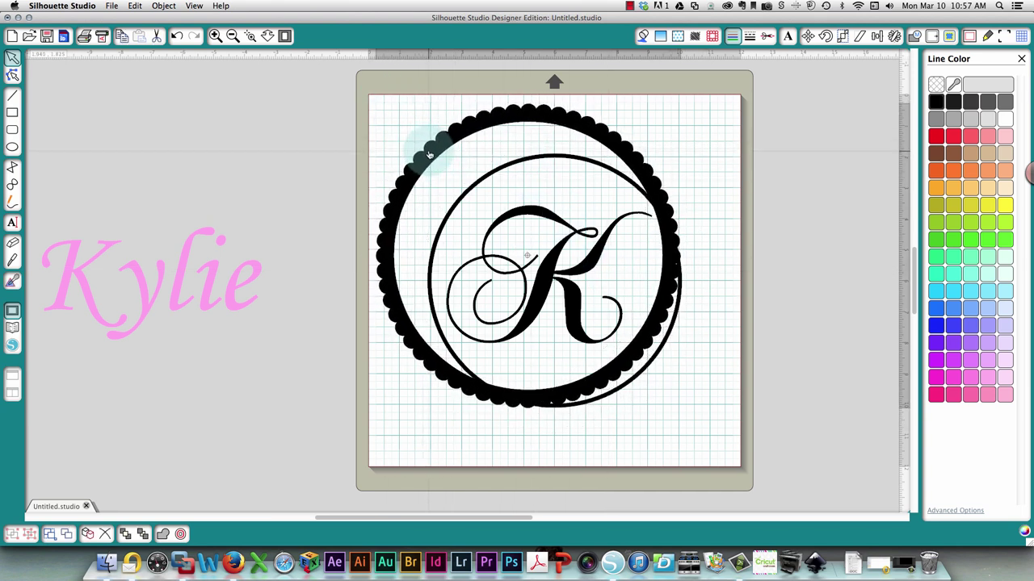
left_click(432, 163)
left_click_drag(468, 203, 439, 173)
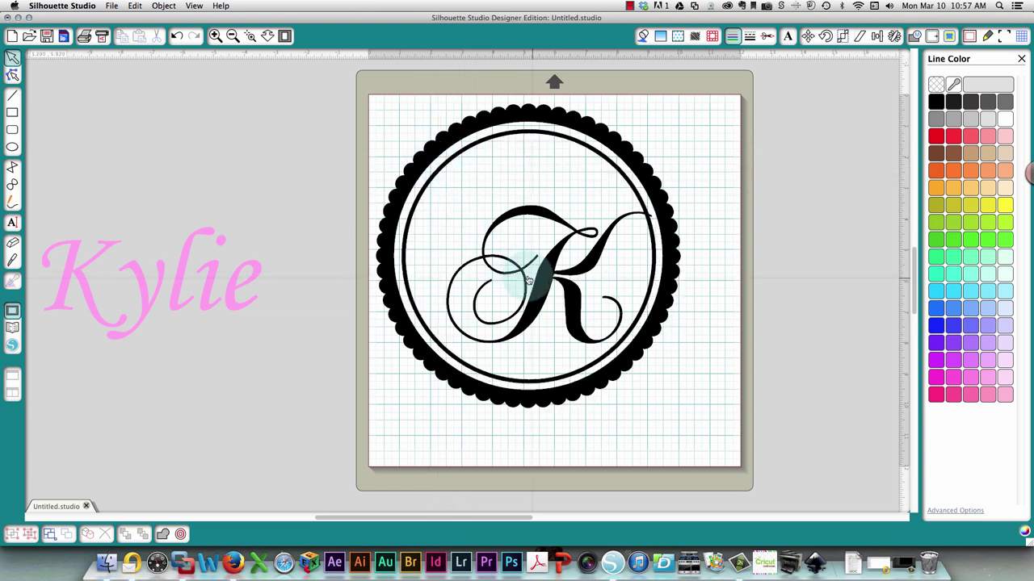
left_click_drag(535, 281, 507, 253)
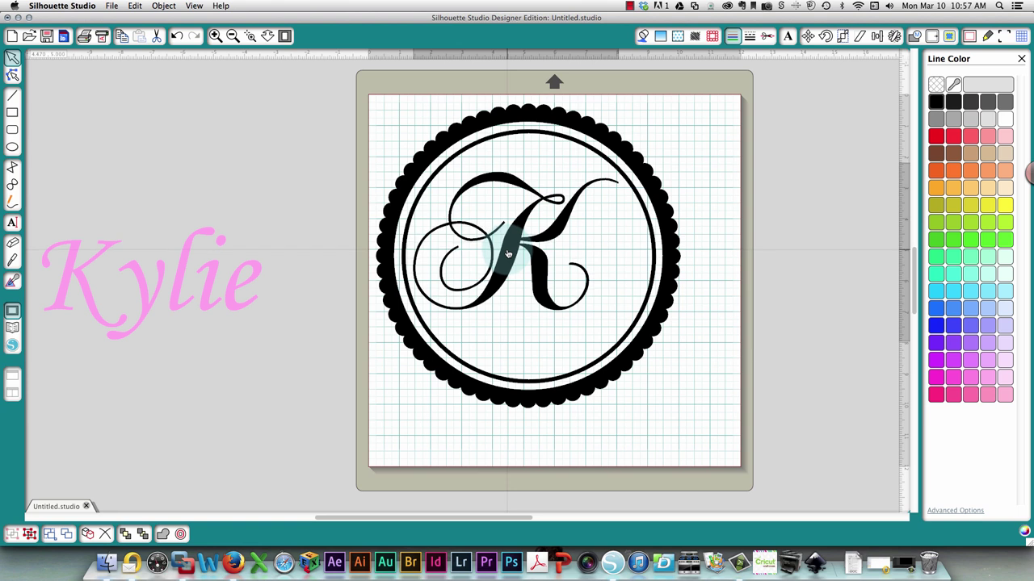
left_click(656, 153)
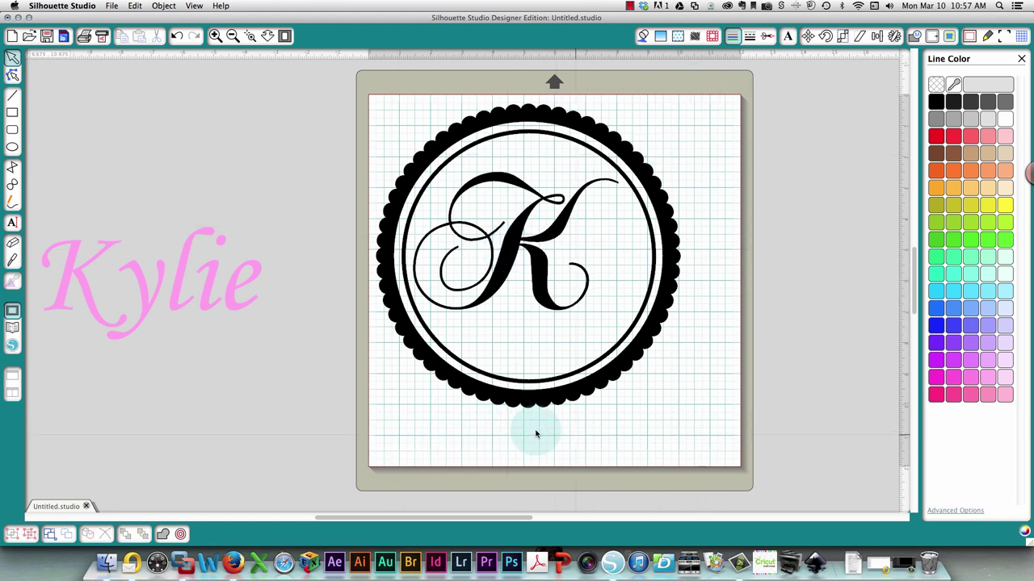
left_click_drag(541, 287, 546, 289)
left_click(505, 230)
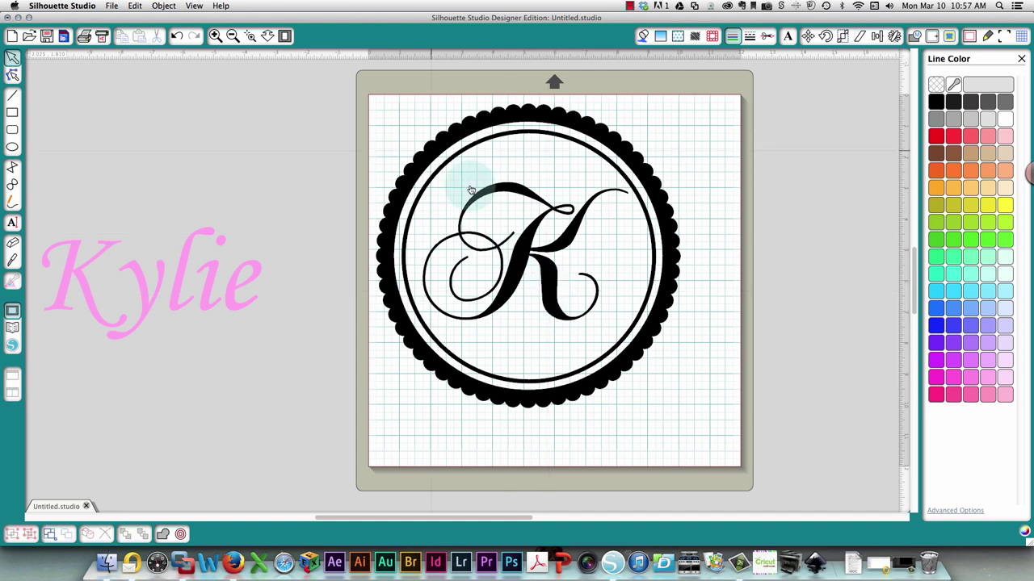
Group the rings and K into one design and scale it down.
left_click_drag(361, 97, 724, 377)
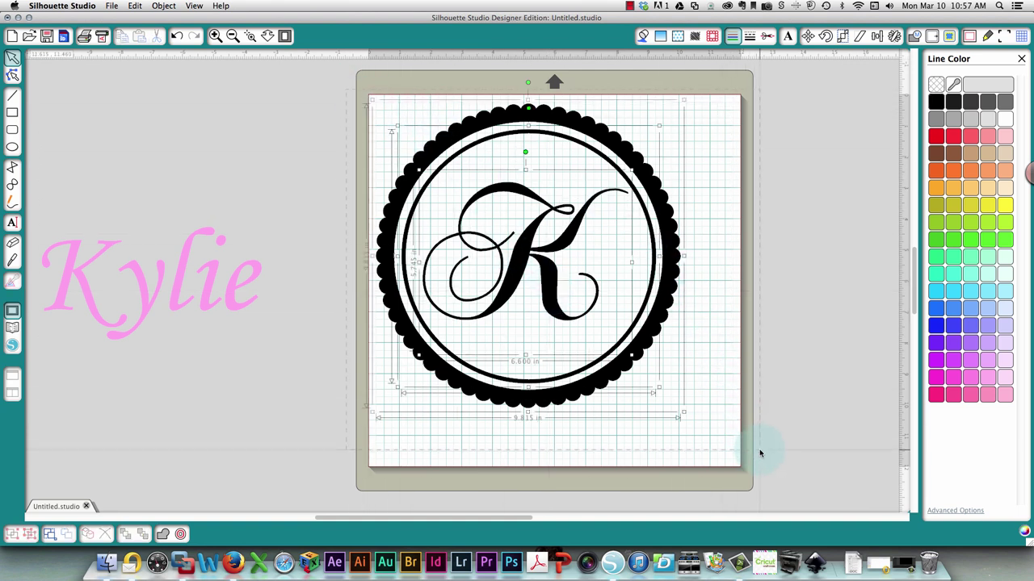
right_click(601, 386)
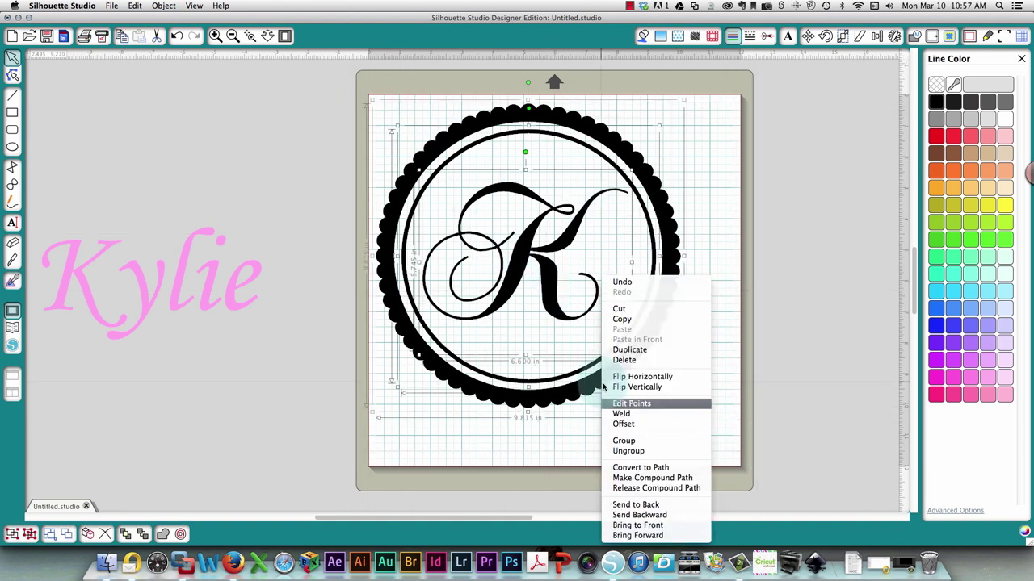
left_click(634, 441)
left_click_drag(685, 414, 627, 364)
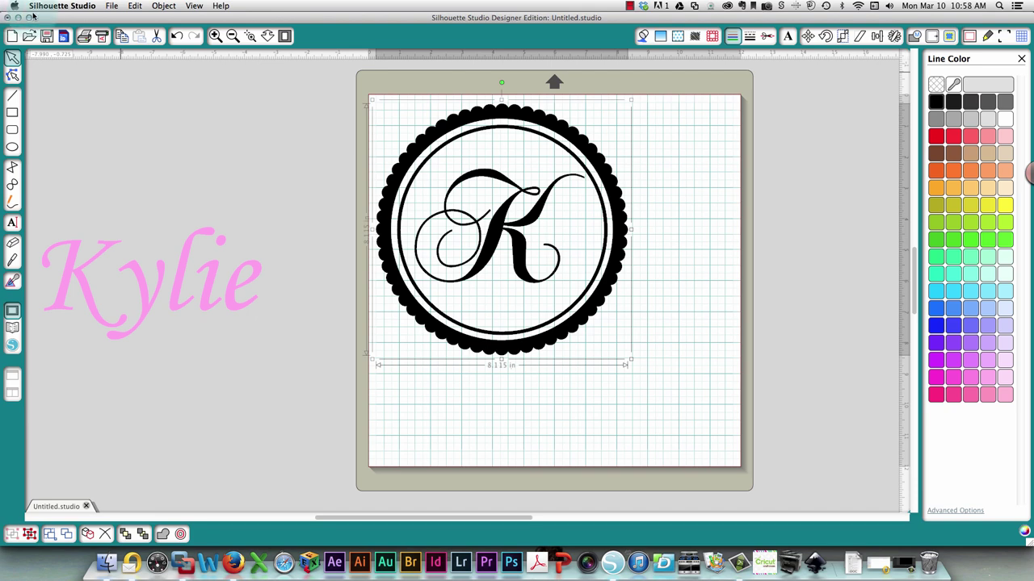
Undo the resize, grouping and moves until Kylie returns onto the centred monogram.
left_click(177, 36)
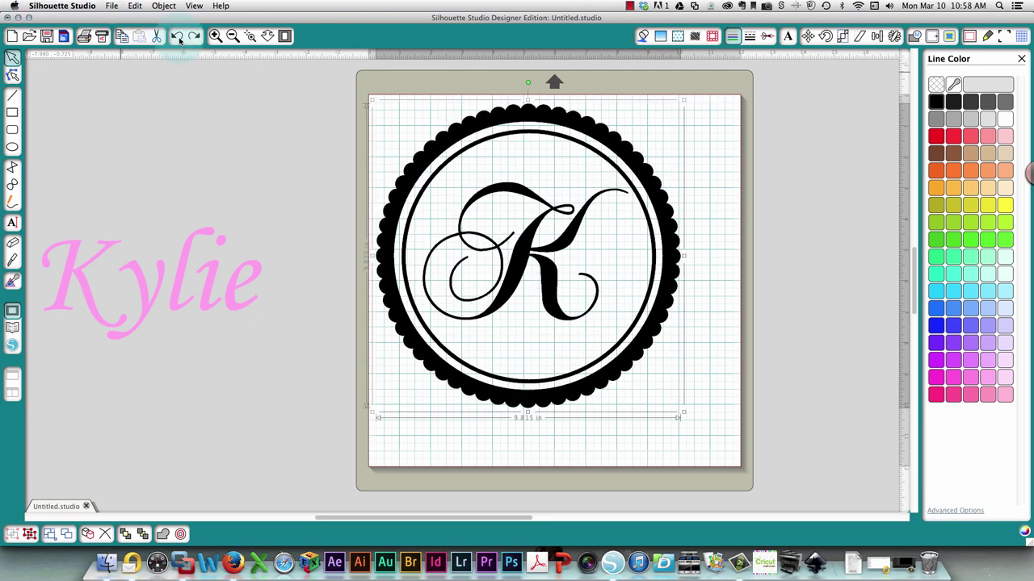
left_click(177, 35)
left_click(177, 35)
left_click(177, 36)
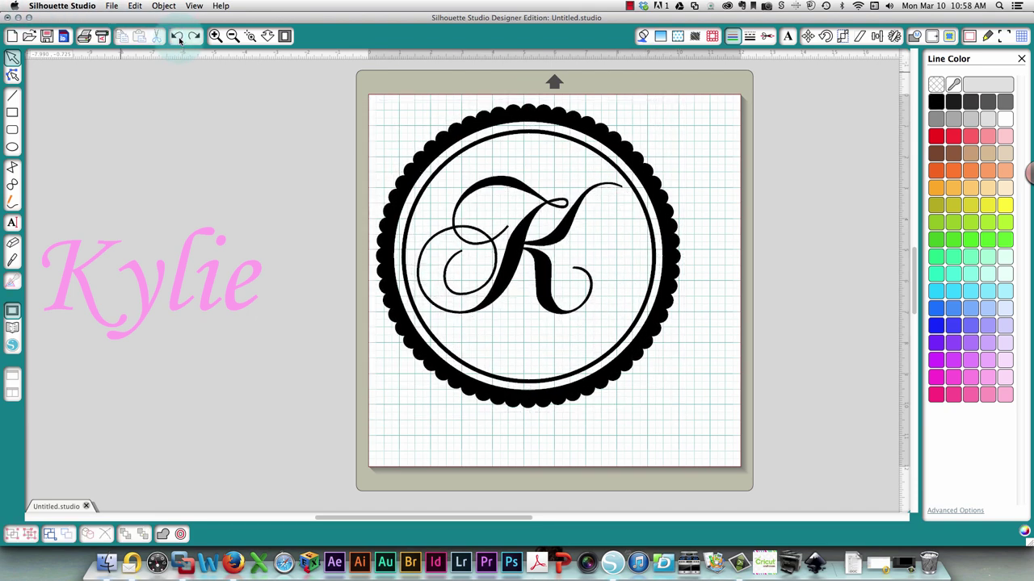
left_click(176, 35)
left_click(178, 37)
left_click(178, 36)
left_click(178, 37)
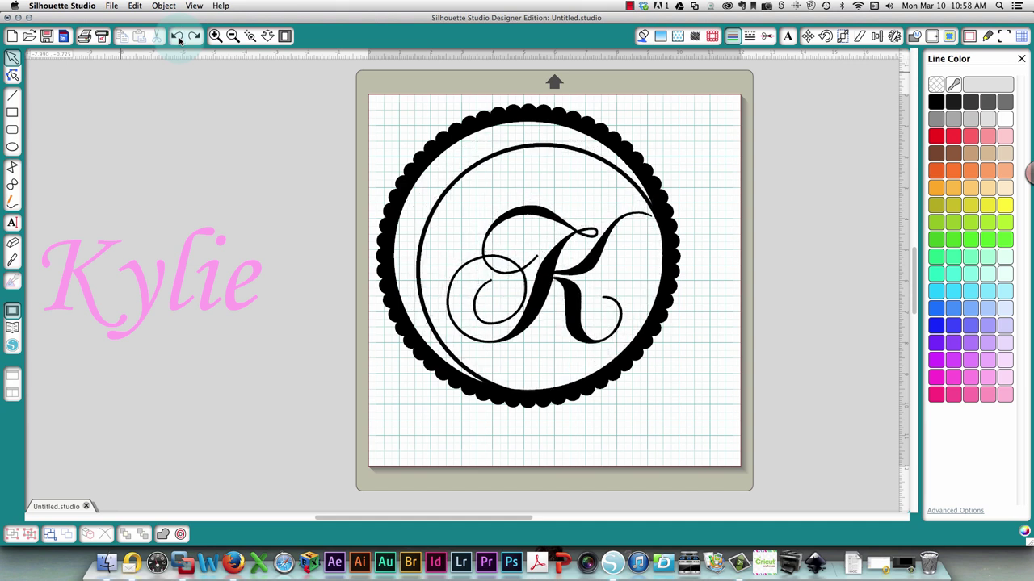
left_click(178, 37)
left_click(177, 36)
left_click(177, 37)
left_click(177, 36)
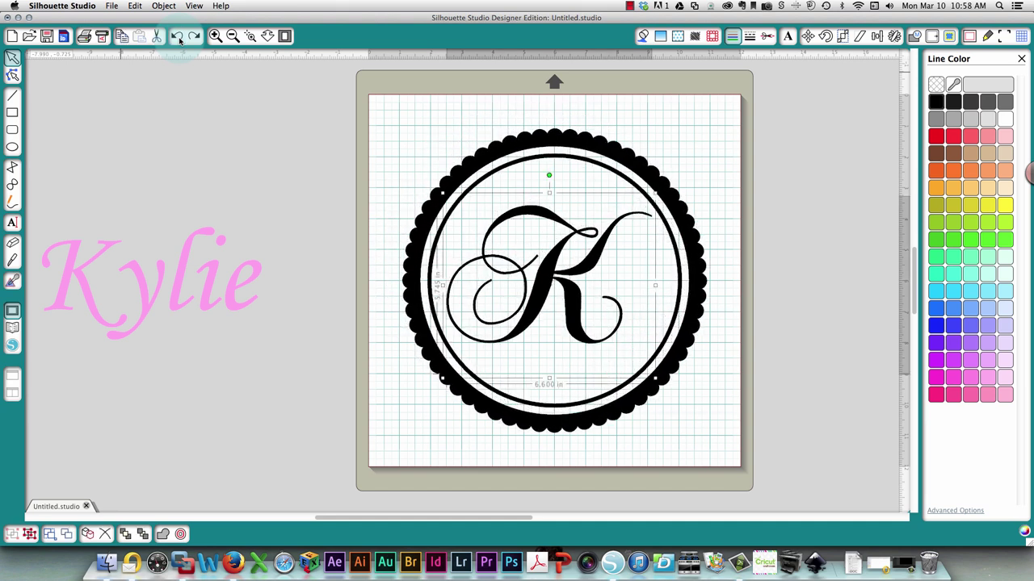
left_click(177, 37)
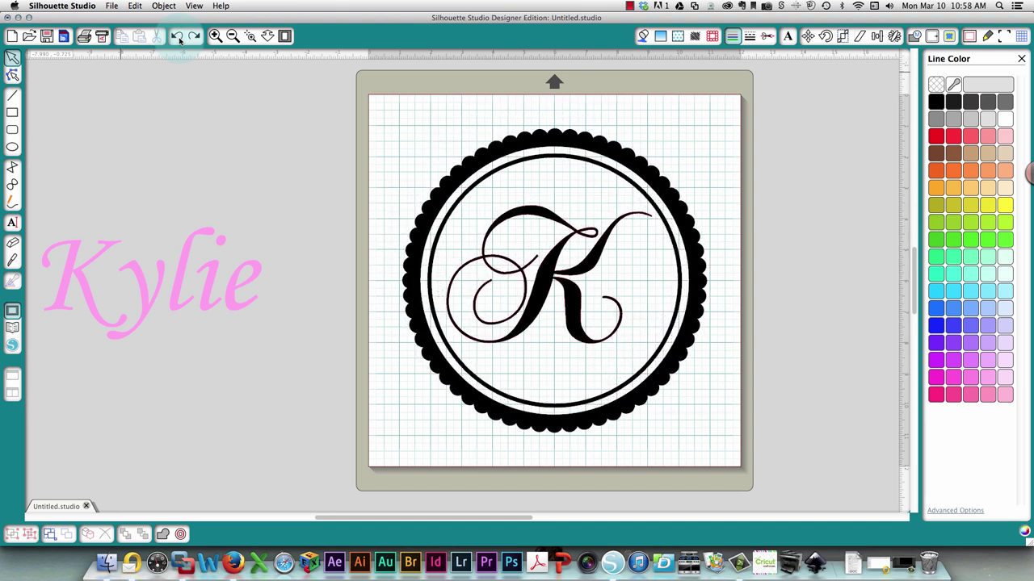
left_click(178, 37)
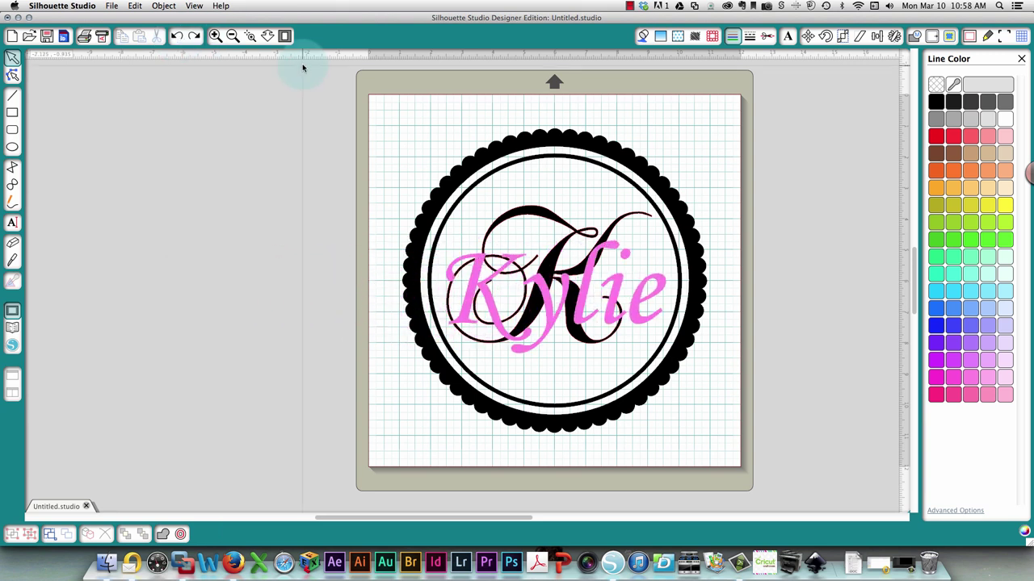
Group the whole design with Kylie and shrink it to about 7.22 in wide.
left_click_drag(376, 103, 757, 434)
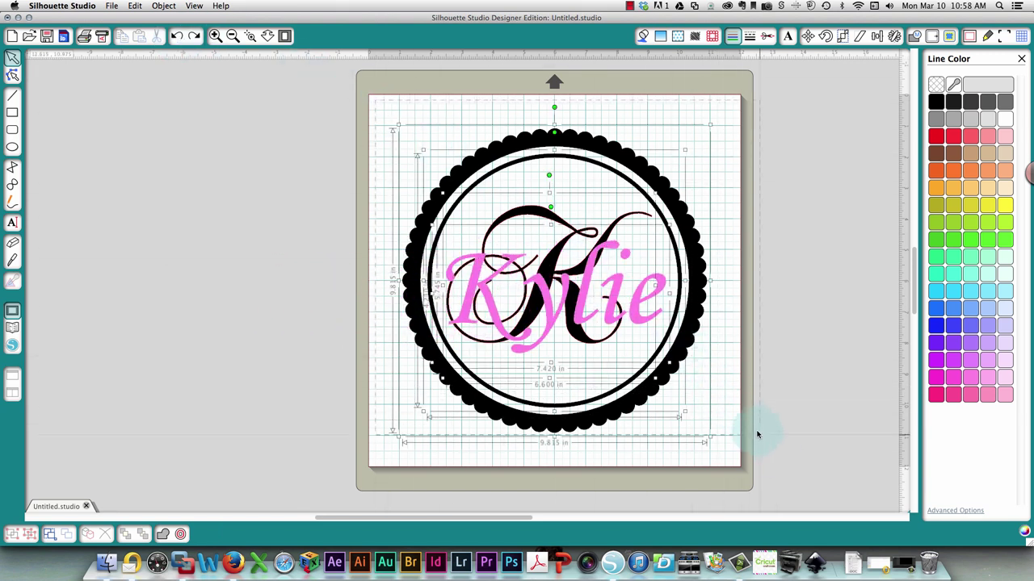
left_click_drag(793, 476, 712, 452)
right_click(651, 406)
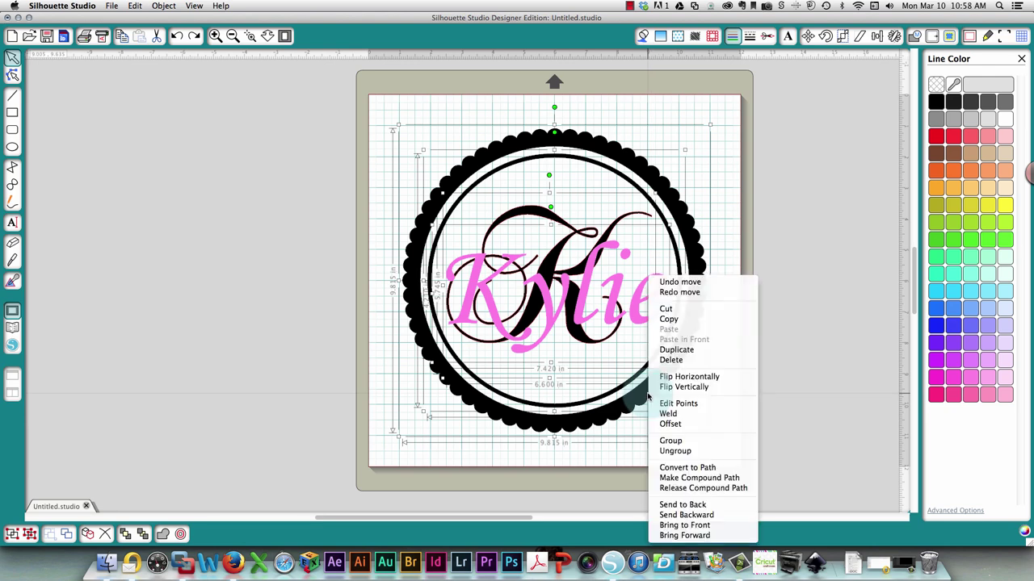
left_click(672, 442)
left_click_drag(711, 437, 613, 373)
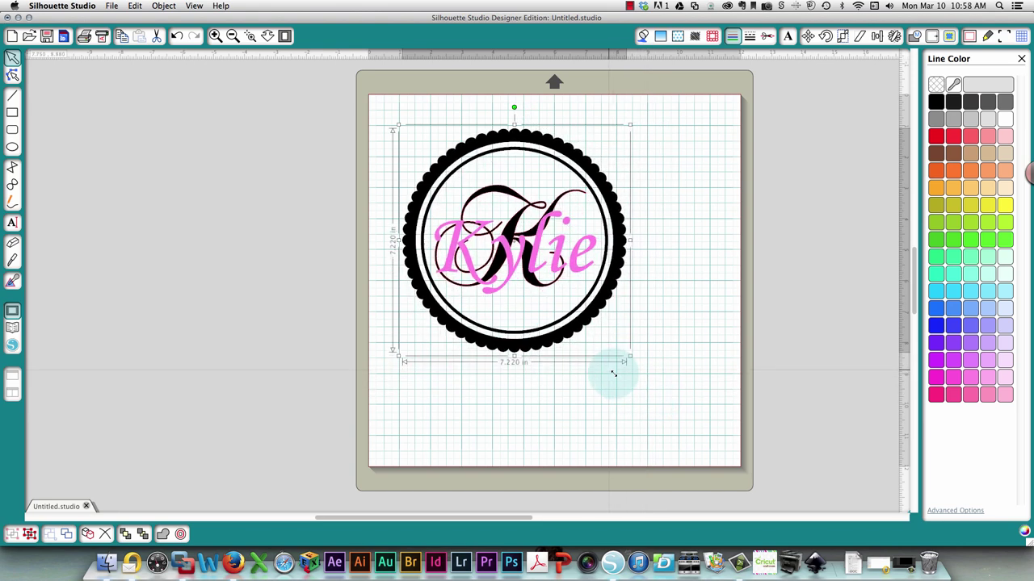
left_click(619, 415)
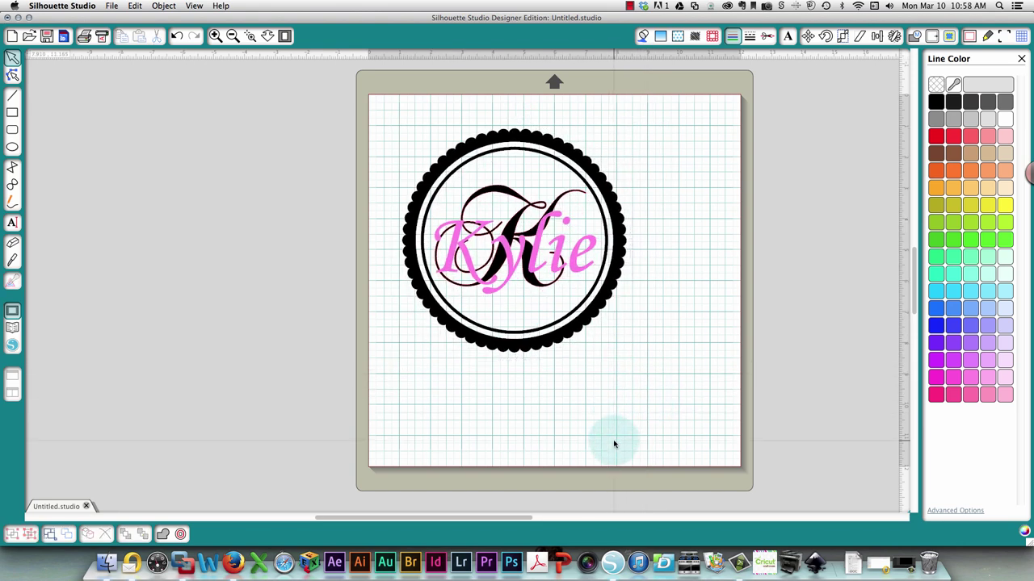
Ungroup the shrunken design into separate pieces.
right_click(570, 336)
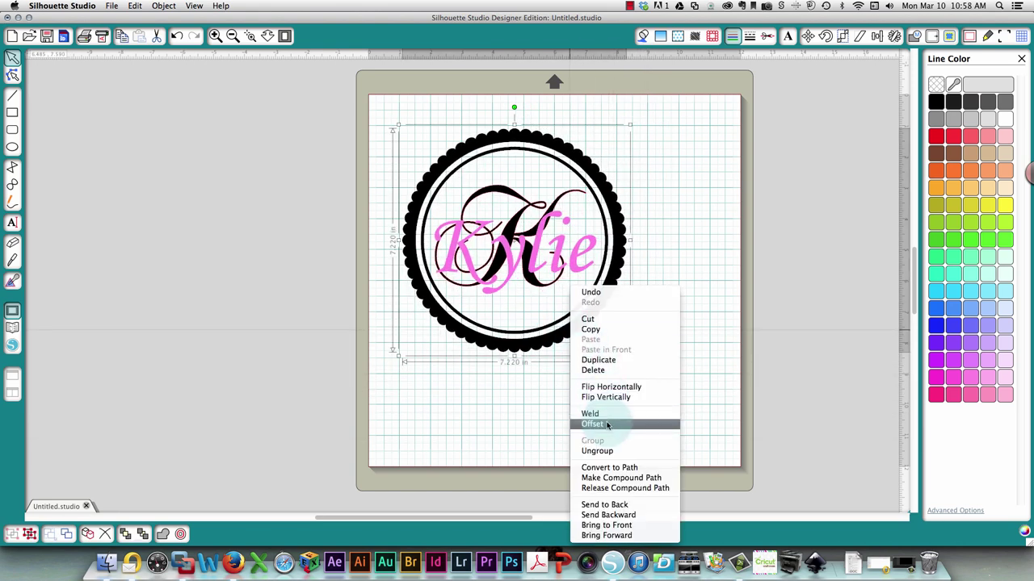
left_click(607, 452)
left_click(713, 240)
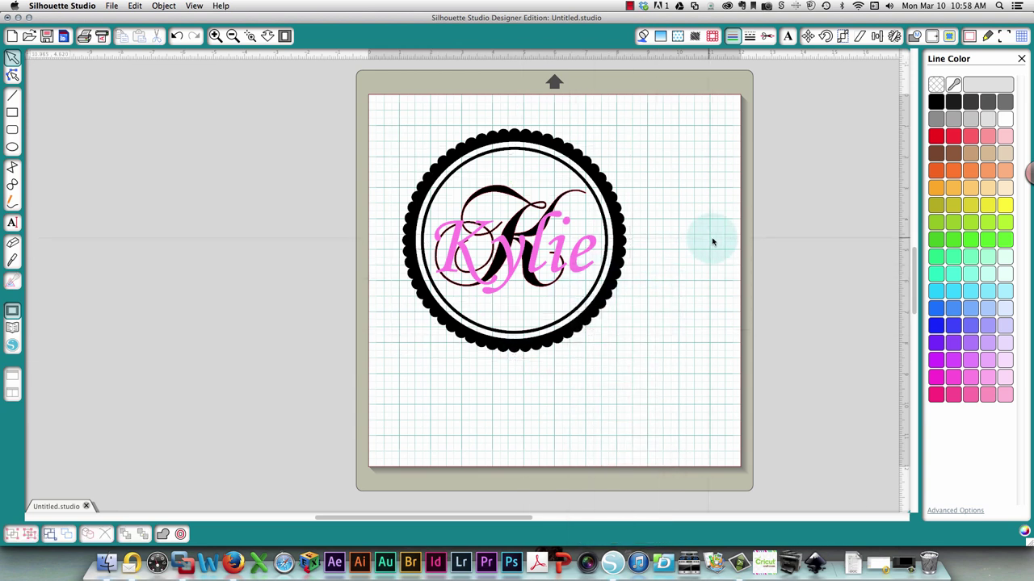
Pull Kylie off the mat and group the rings and K into one monogram.
left_click_drag(593, 251, 243, 113)
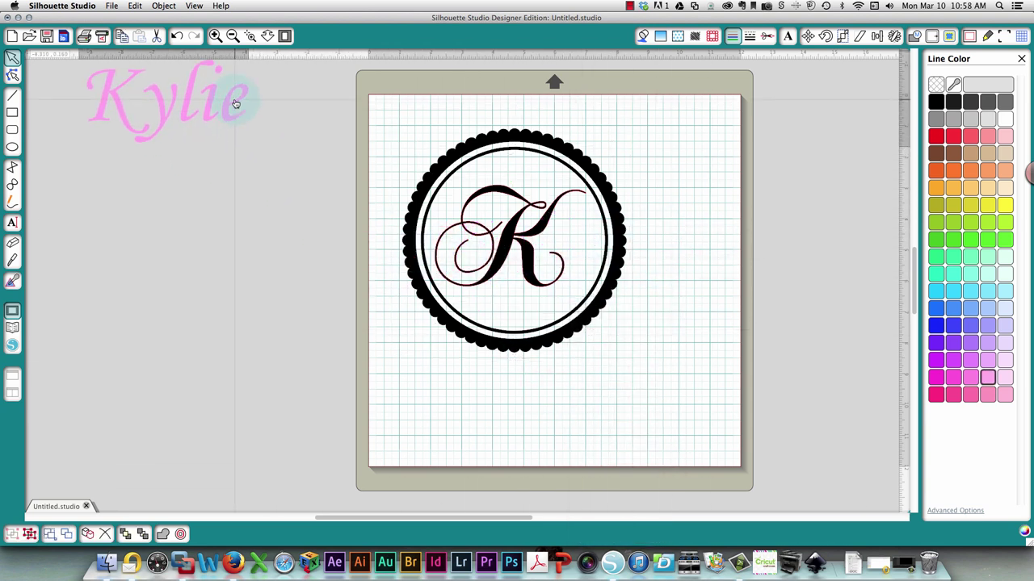
left_click(285, 175)
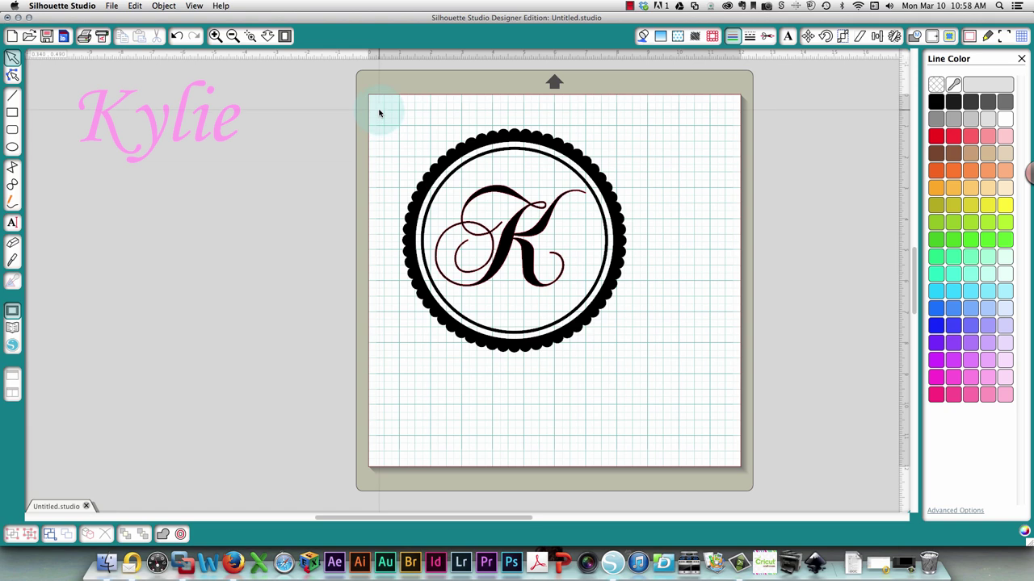
left_click(593, 223)
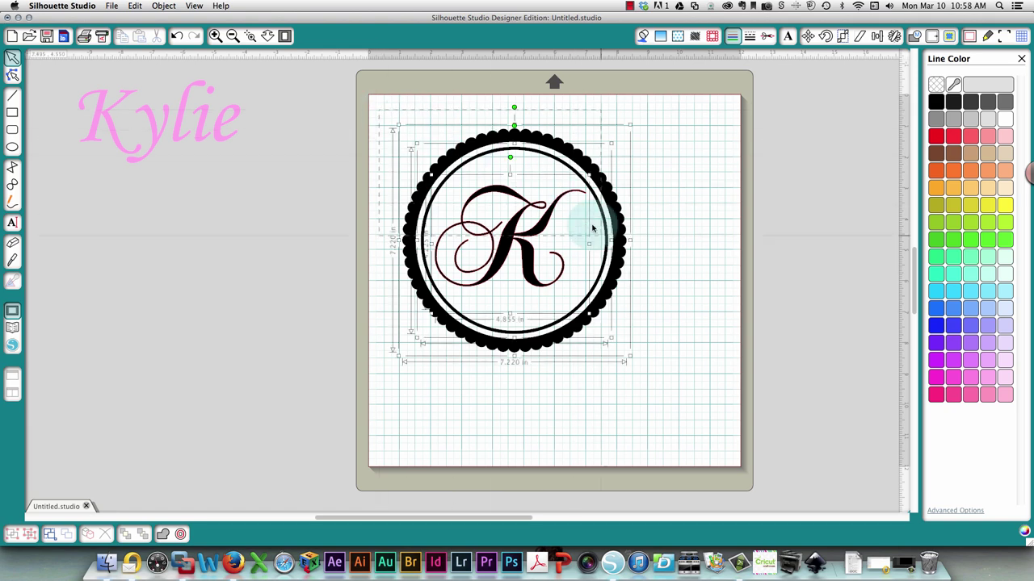
right_click(561, 337)
left_click(615, 440)
Place the monogram in the mat's upper-left corner and Kylie at the lower right.
left_click_drag(555, 347, 528, 323)
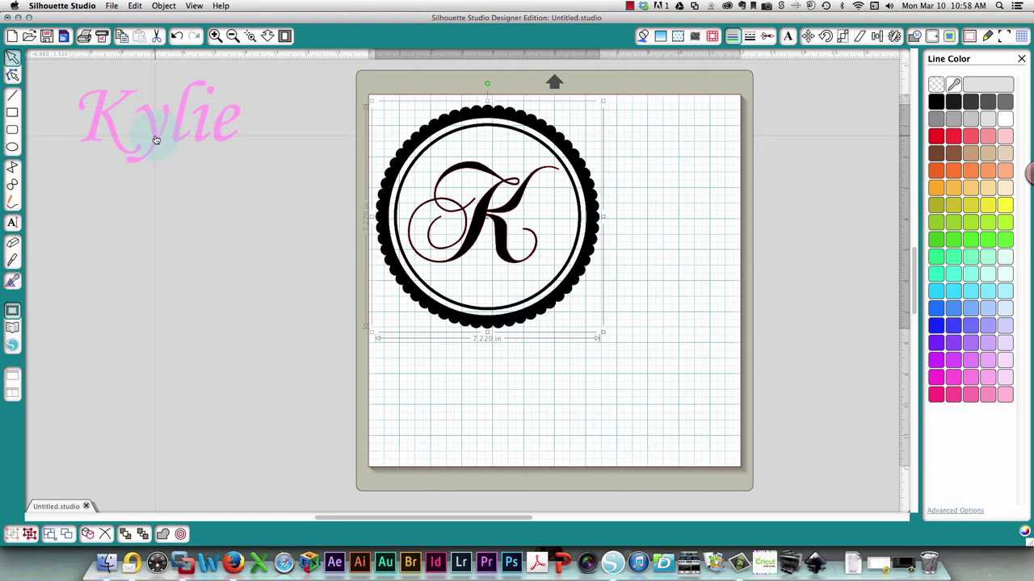
left_click_drag(156, 141, 631, 428)
left_click(585, 197)
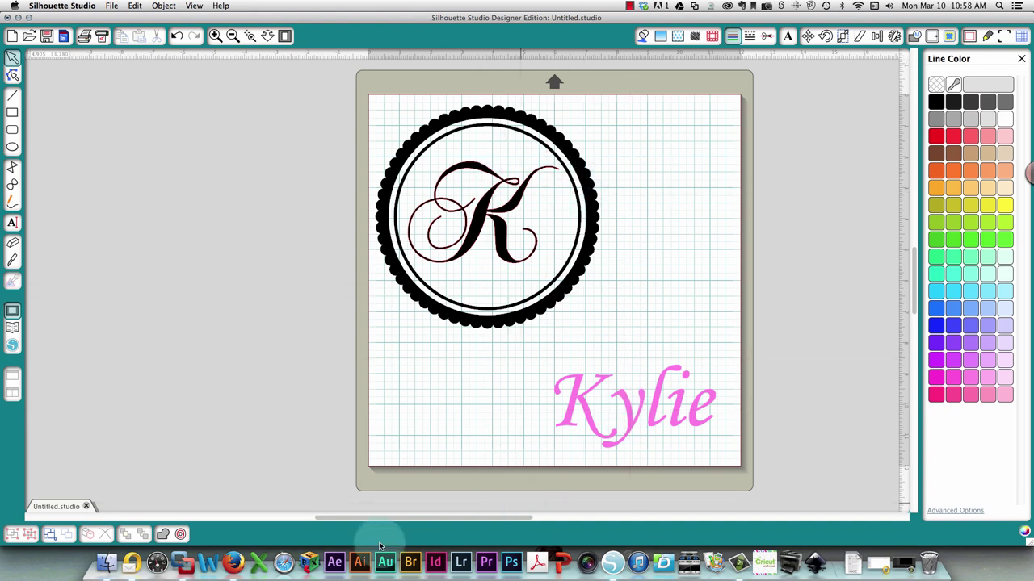
left_click(113, 467)
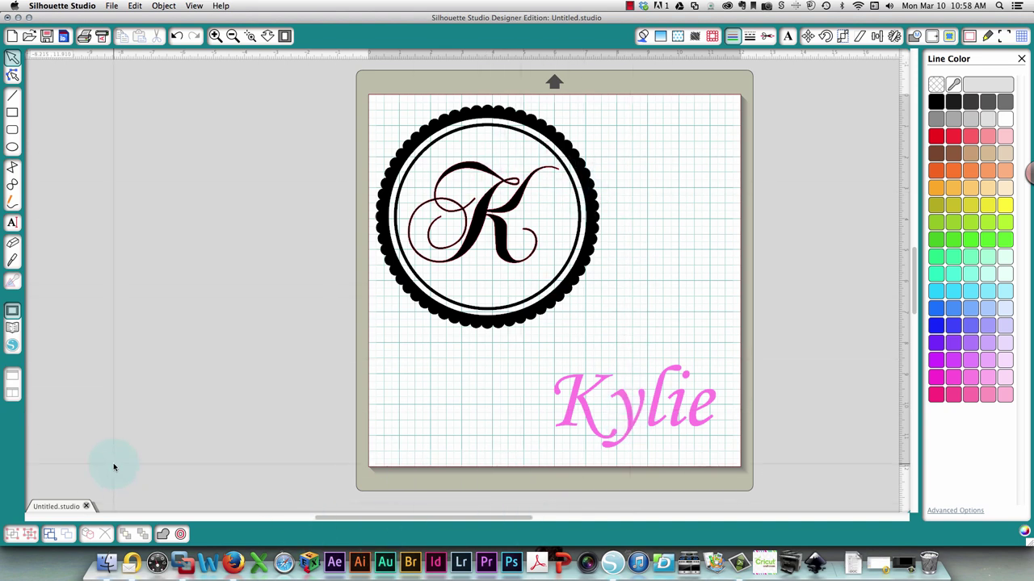